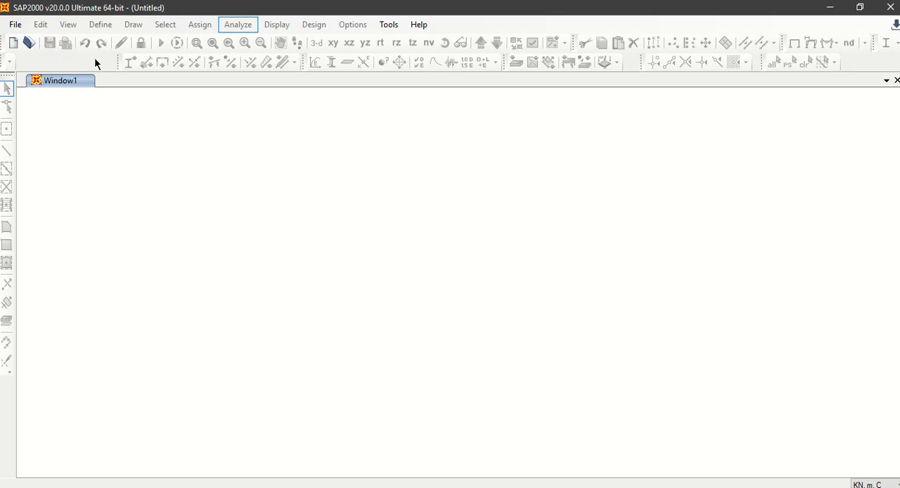
Step: Start a new model in KN, m, C units from the 2D Frames template
click(13, 42)
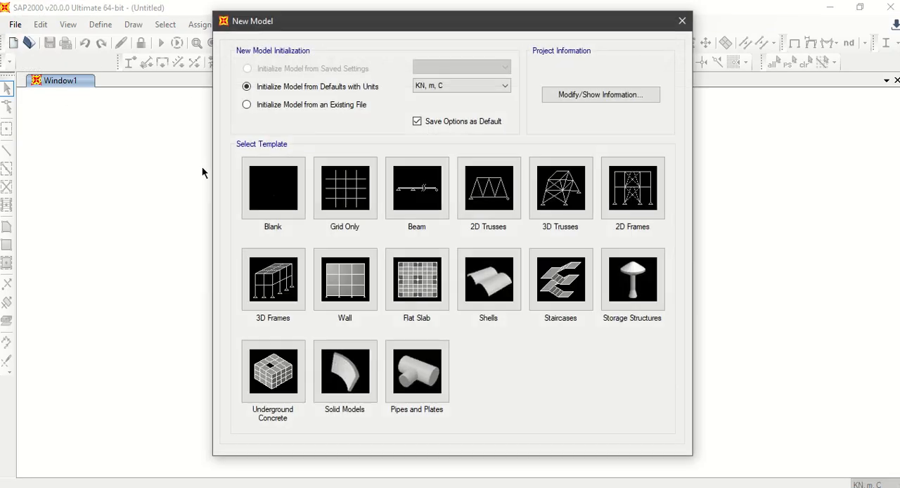
click(465, 87)
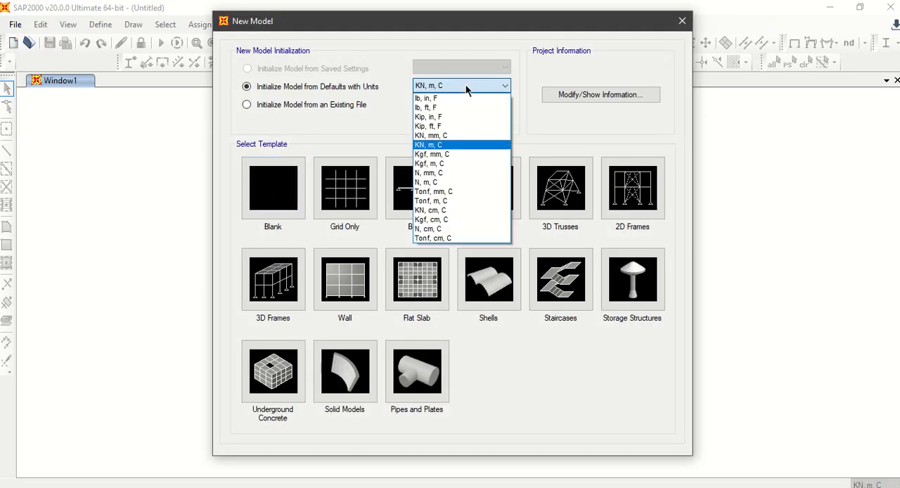
click(465, 87)
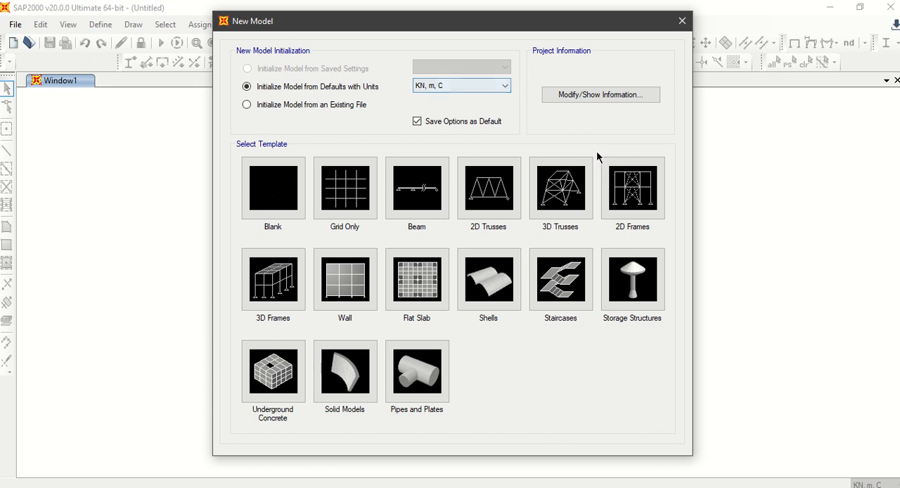
click(632, 201)
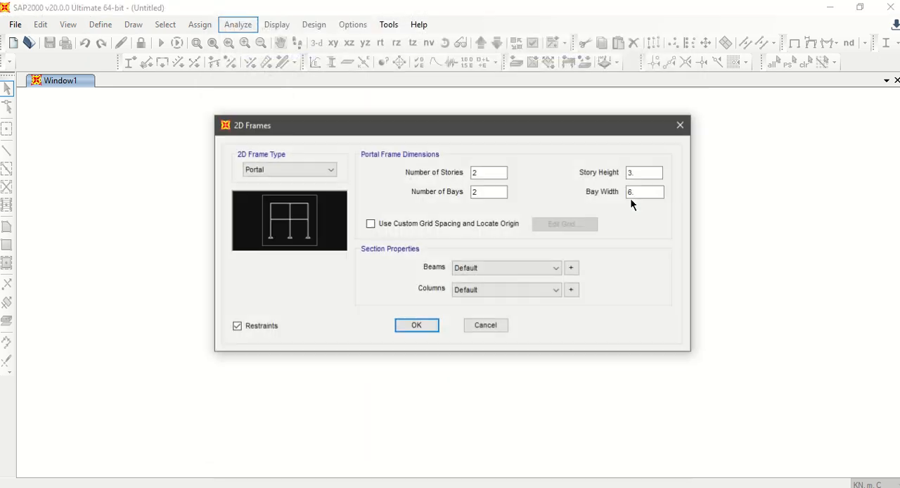
Step: Set the portal frame to 1 story and 1 bay
double_click(487, 173)
text(1)
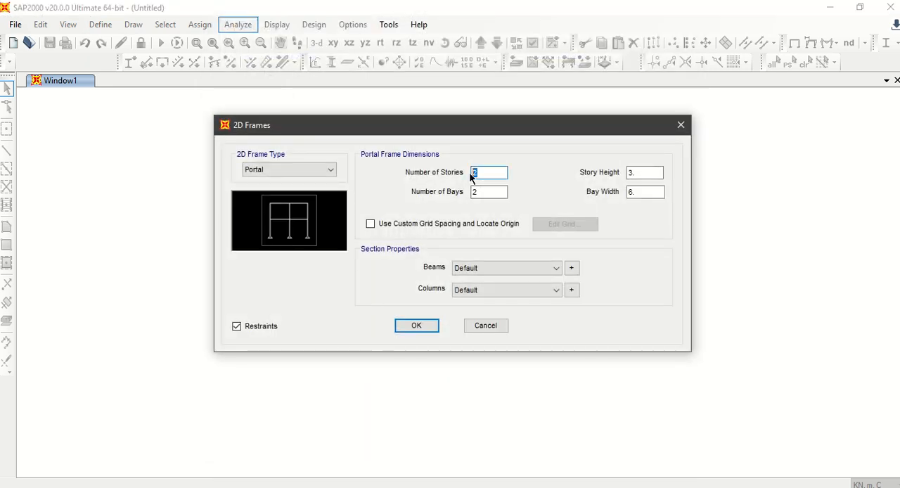
click(478, 192)
double_click(479, 192)
text(1)
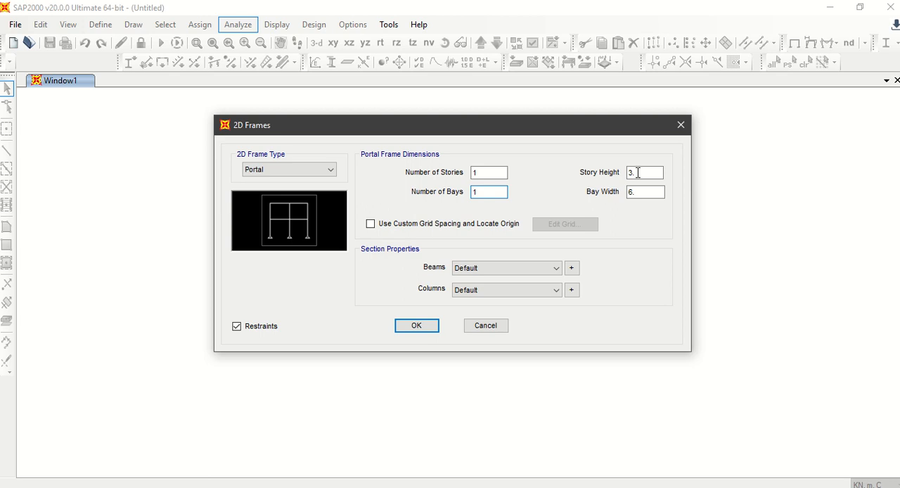
Step: Set the portal frame's story height to 3.05 m and its bay width to 5.69 m
drag(638, 173, 630, 185)
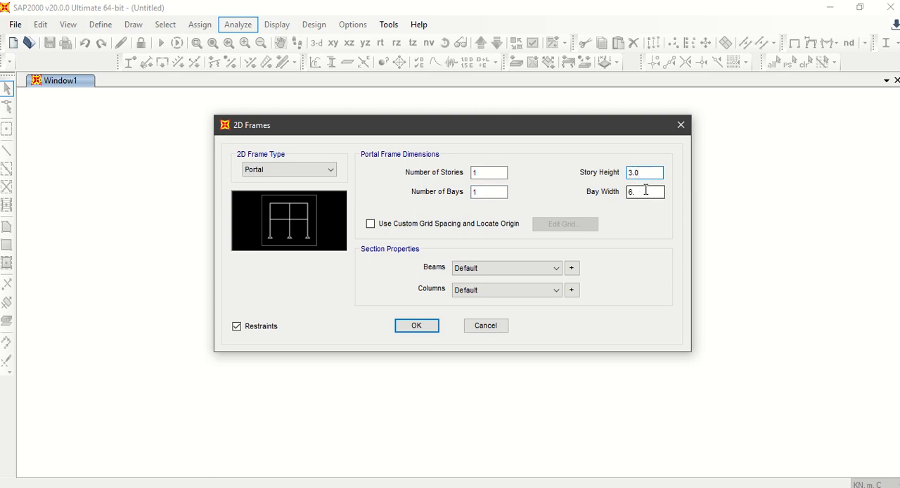
text(5)
drag(645, 192, 623, 187)
text(5.)
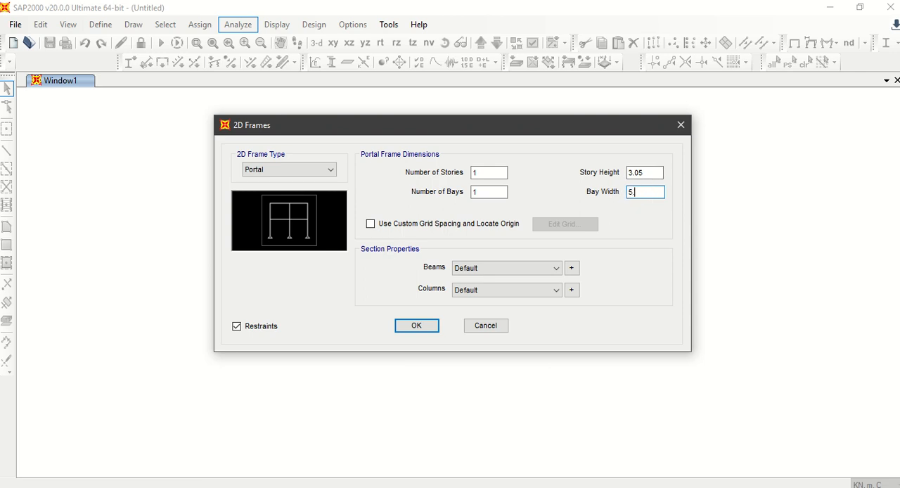
text(69)
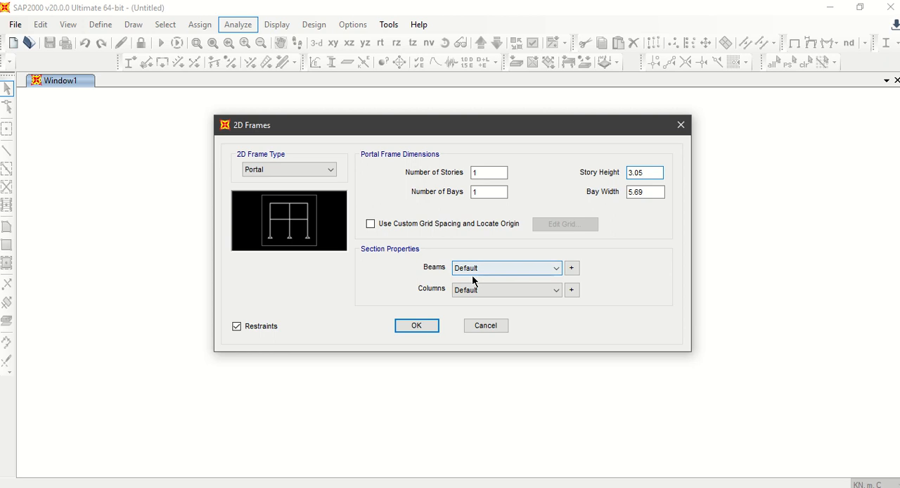
Step: Add a rectangular frame section for the beams and name it BEAM
click(572, 270)
click(538, 150)
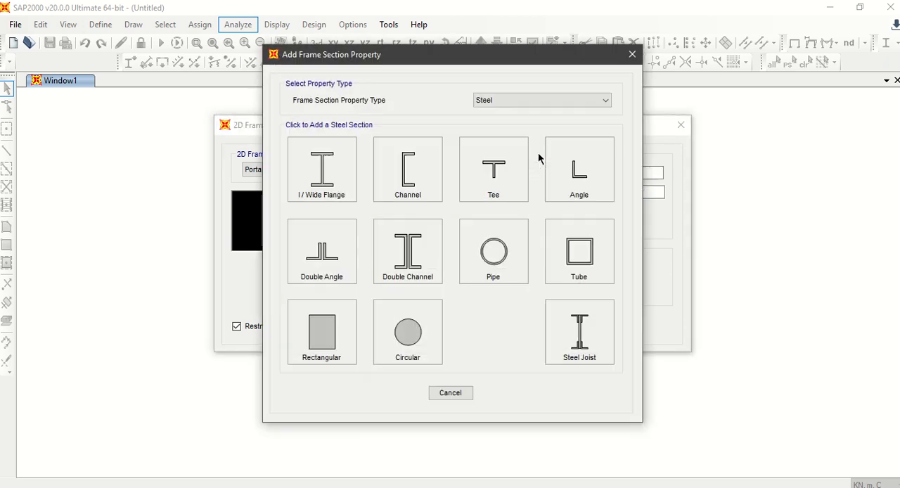
click(323, 331)
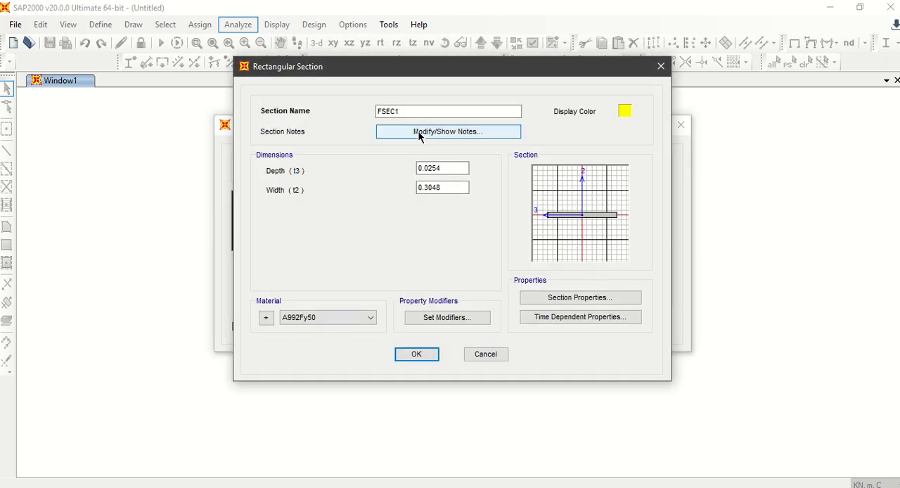
drag(417, 111, 359, 112)
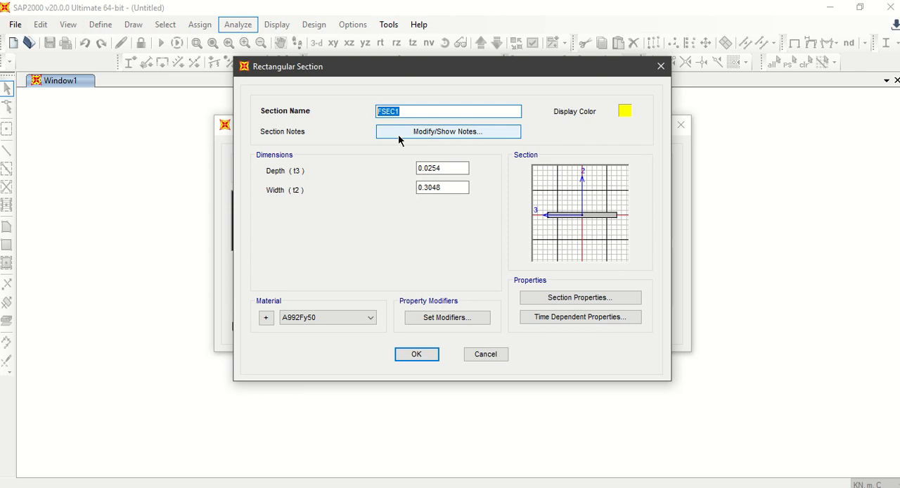
text(BEAM)
click(466, 167)
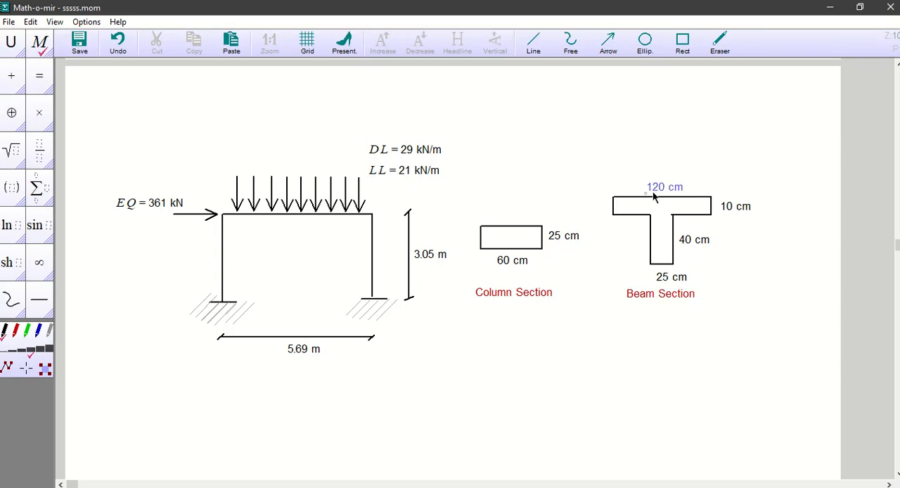
Step: In the Math-o-mir sketch, mark the beam section's 25 cm wide web over its full depth with a red rectangle and two crossing diagonals
click(683, 41)
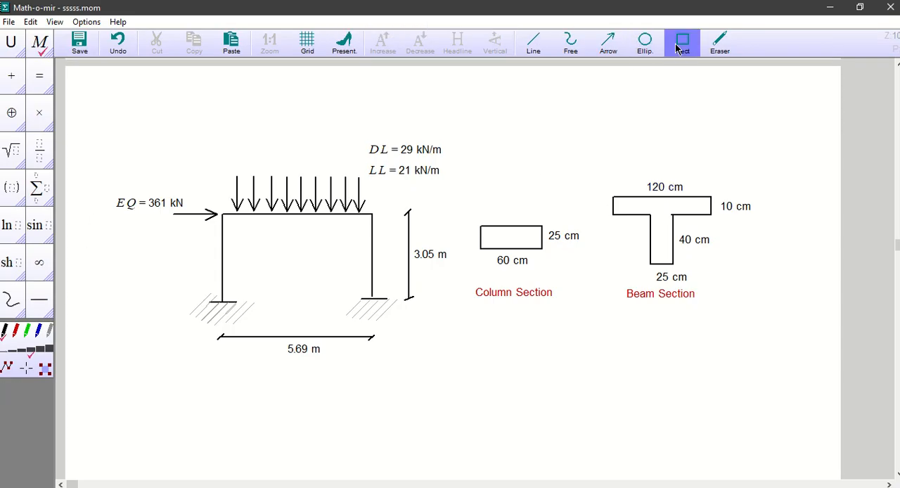
click(15, 331)
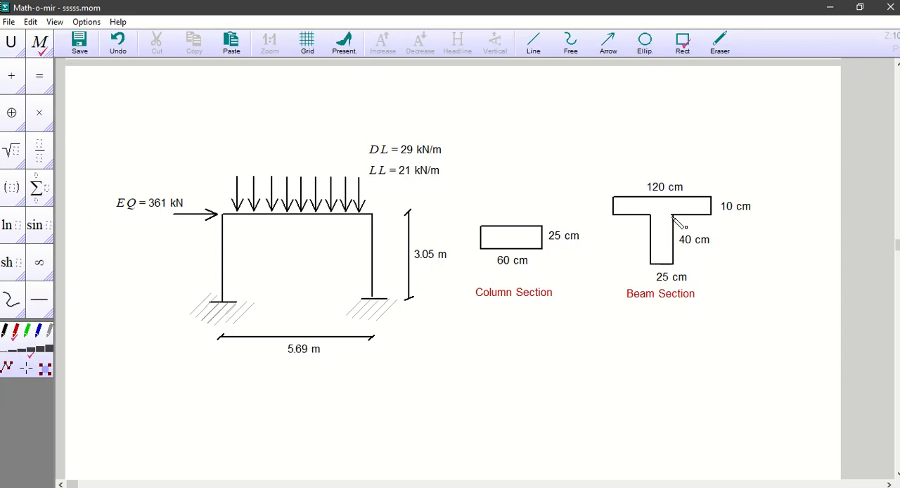
drag(651, 198, 673, 263)
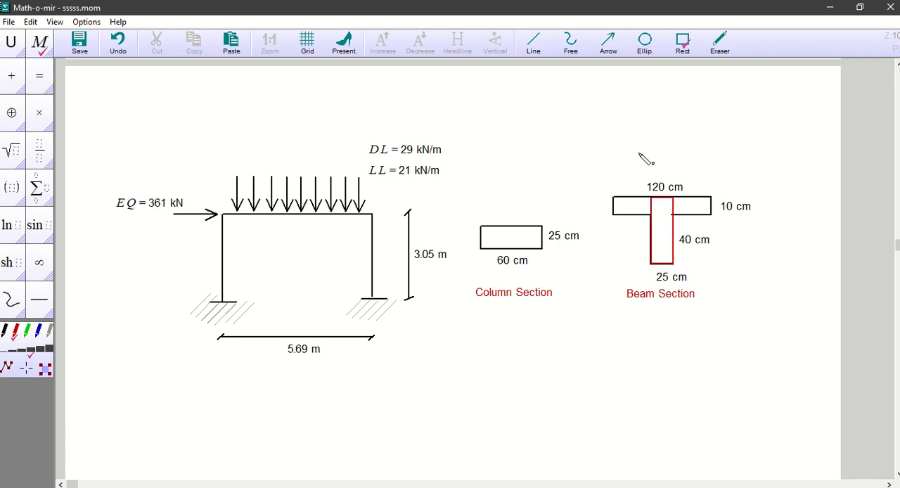
click(533, 42)
drag(652, 199, 674, 263)
drag(674, 198, 654, 265)
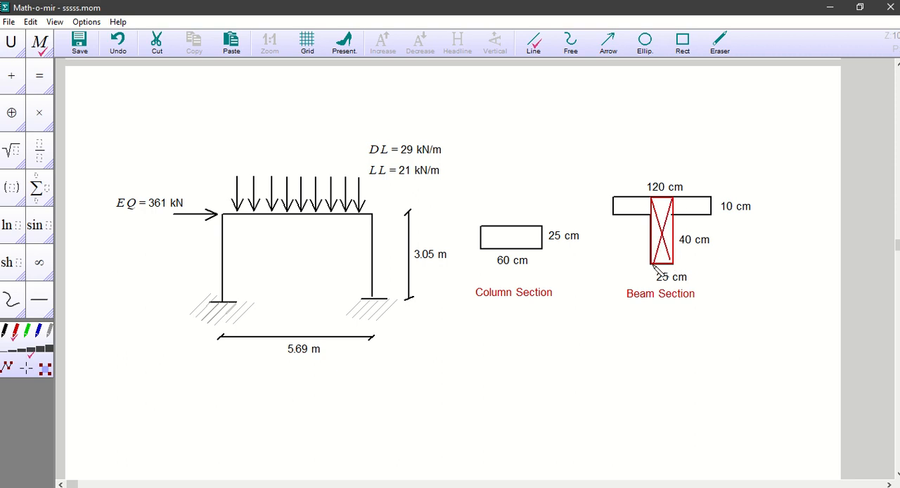
click(659, 202)
click(659, 202)
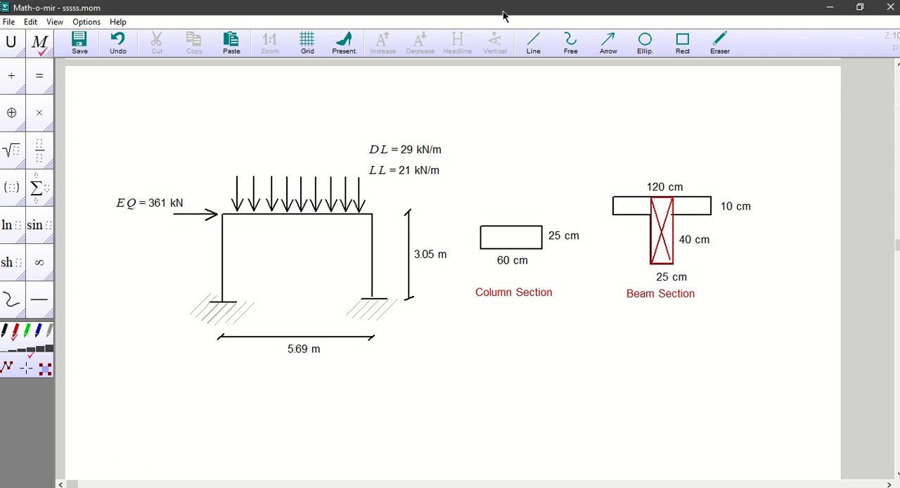
Step: Back in SAP2000, set the BEAM section's depth to 0.5 m, its width to 0.25 m and its material to 4000Psi
click(679, 1)
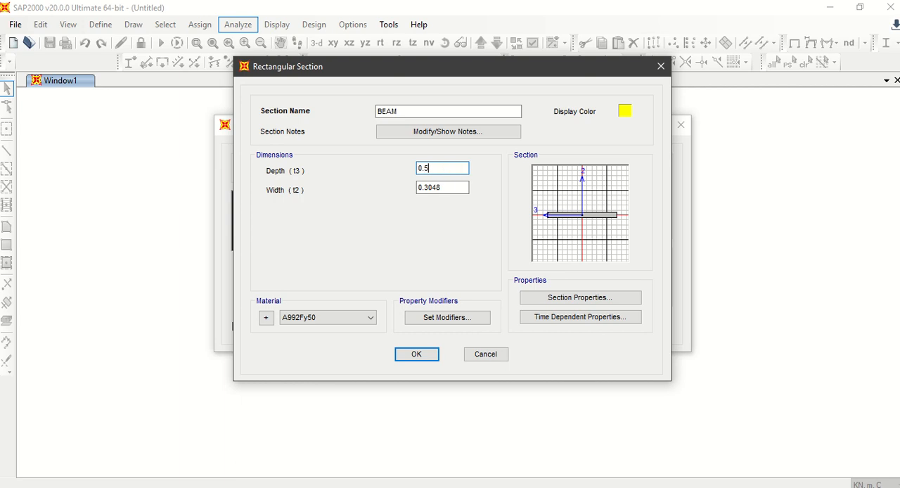
key(Tab)
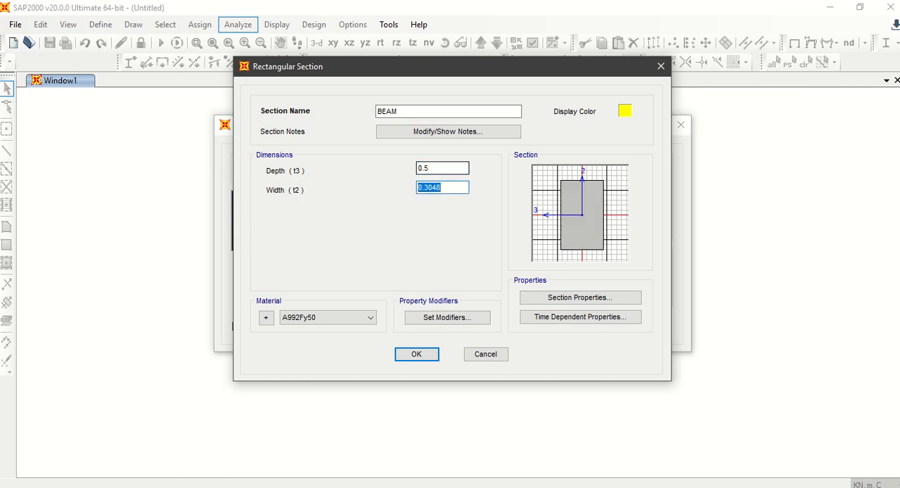
text(0.25)
key(Tab)
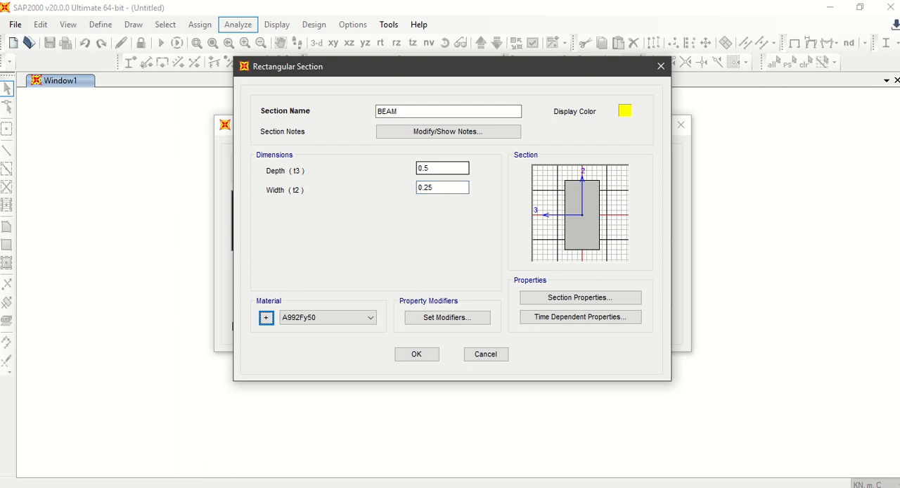
click(321, 323)
click(321, 330)
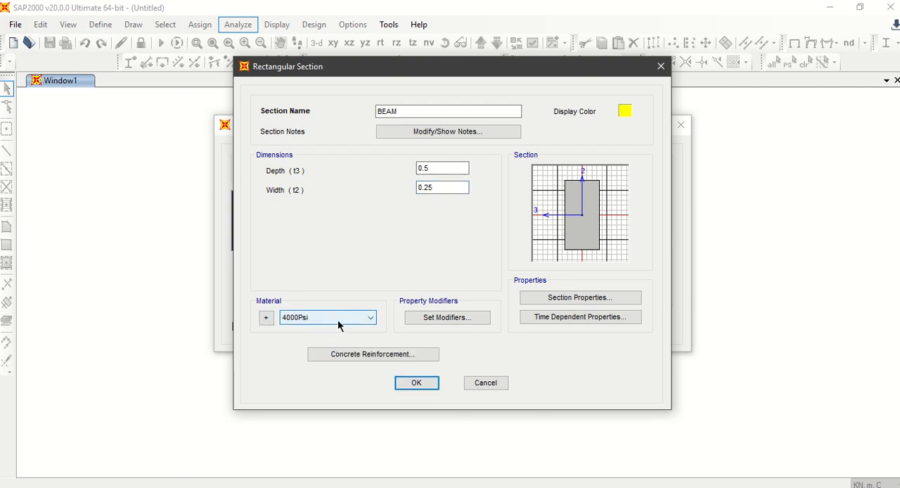
Step: Set the BEAM section's reinforcement design type to Beam (M3 Design Only) and accept the section for the frame's beams
click(362, 355)
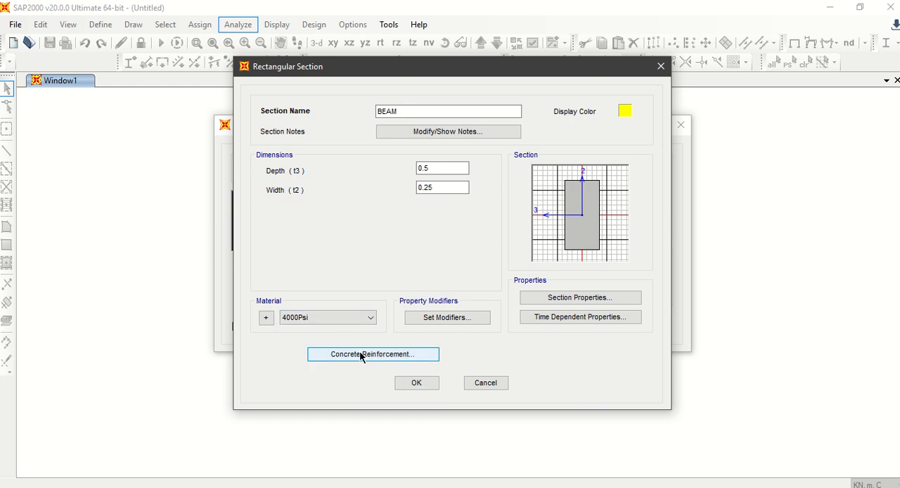
click(351, 144)
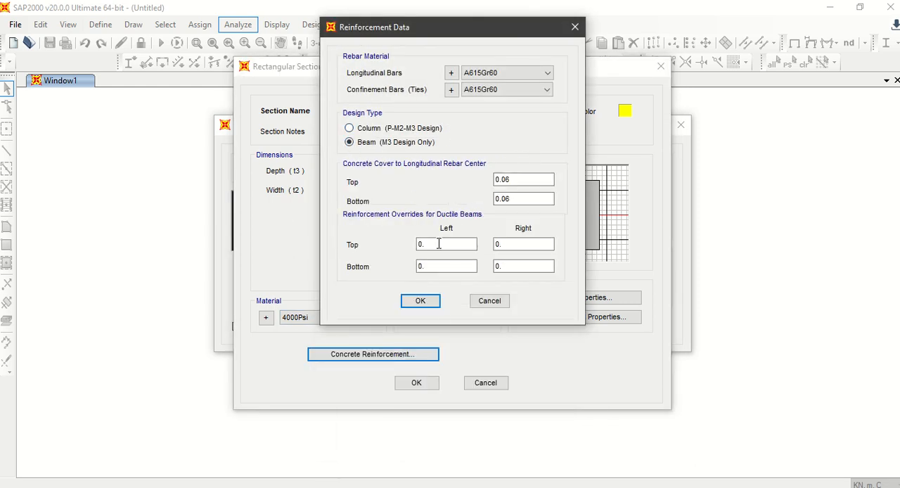
click(427, 305)
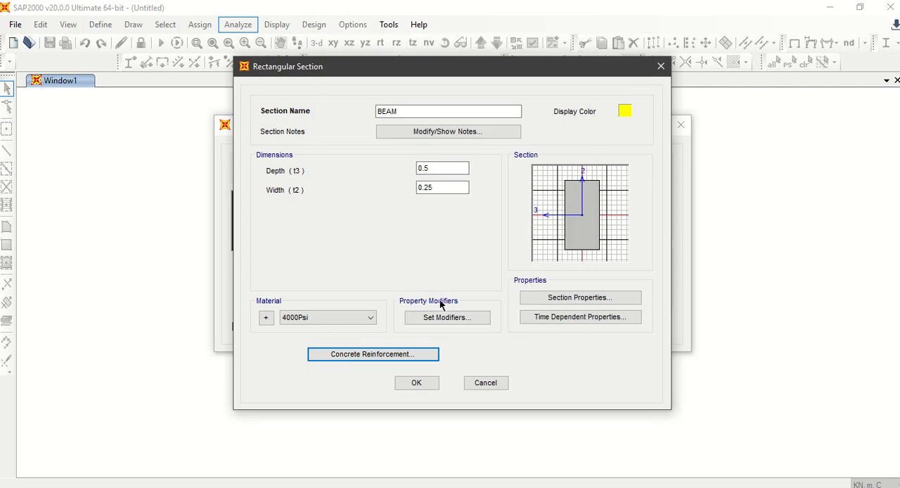
click(420, 382)
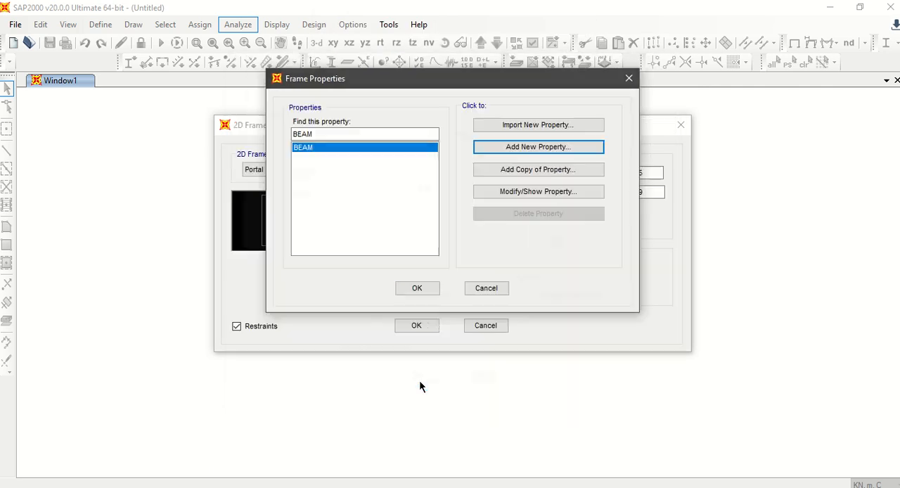
click(415, 290)
Step: Add a second rectangular frame section for the columns and name it COLUMN
click(572, 290)
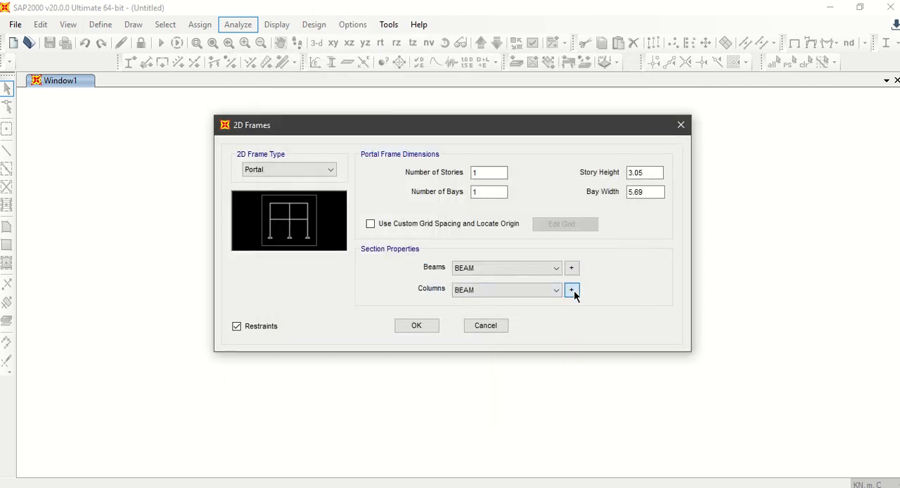
click(515, 148)
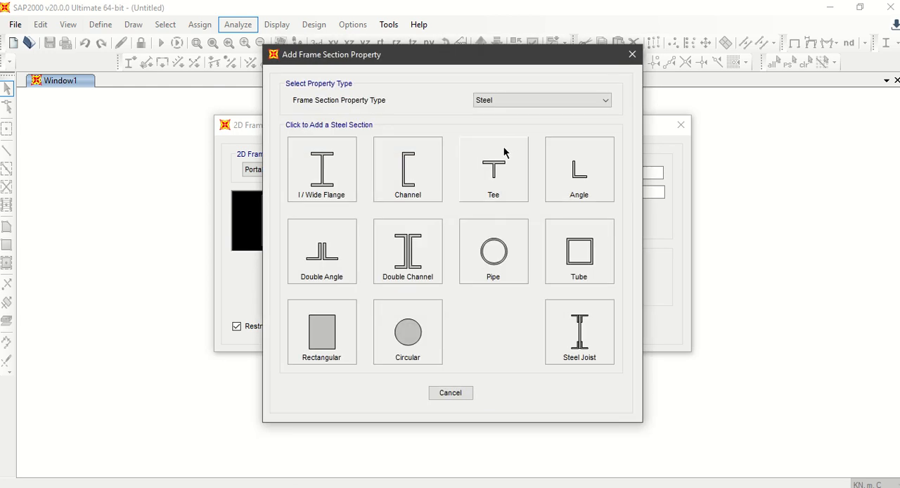
click(323, 345)
double_click(437, 111)
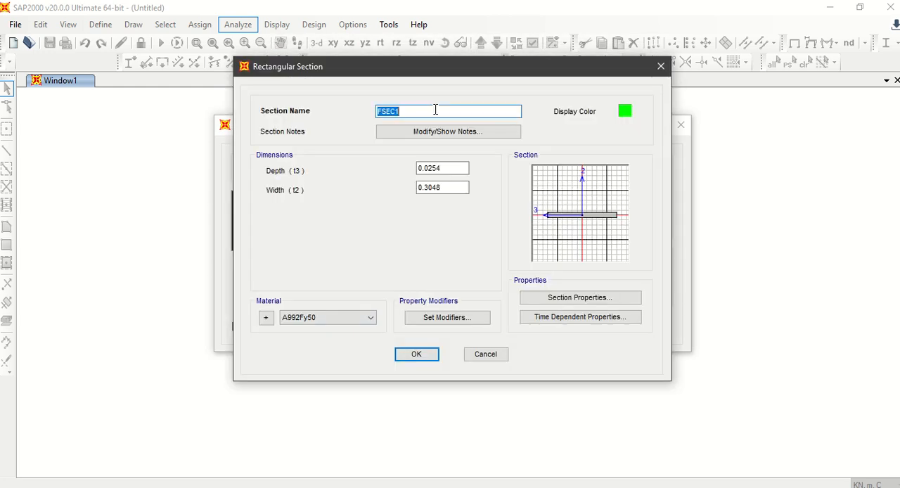
text(COLUMN)
Step: Check the column sketch in Math-o-mir and set the COLUMN section's depth to 0.6 m, width to 0.25 m and material to 4000Psi
click(456, 166)
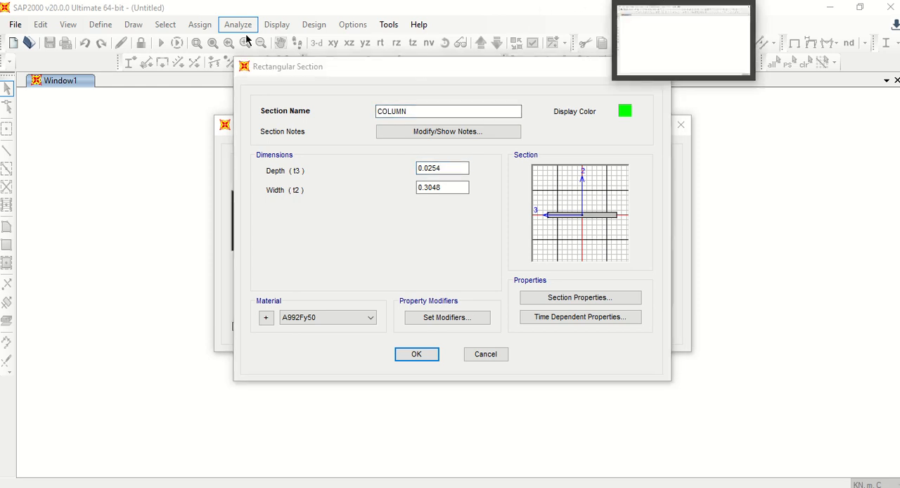
click(682, 36)
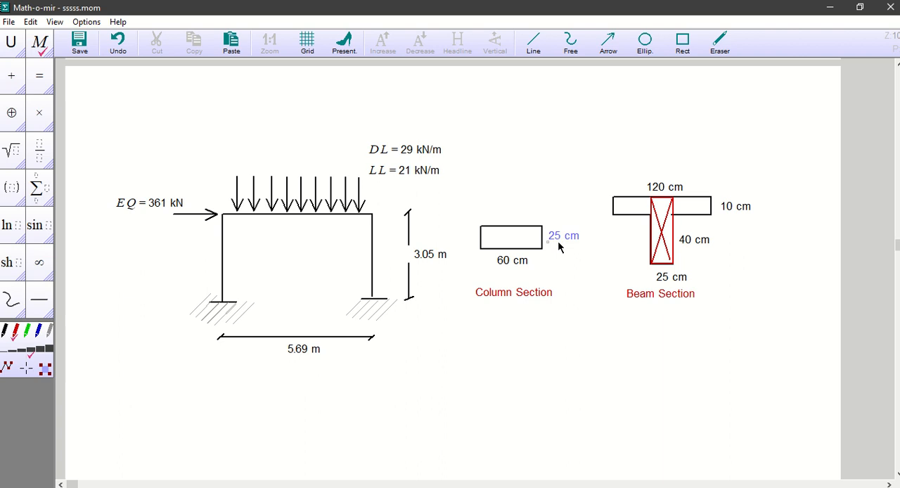
click(717, 0)
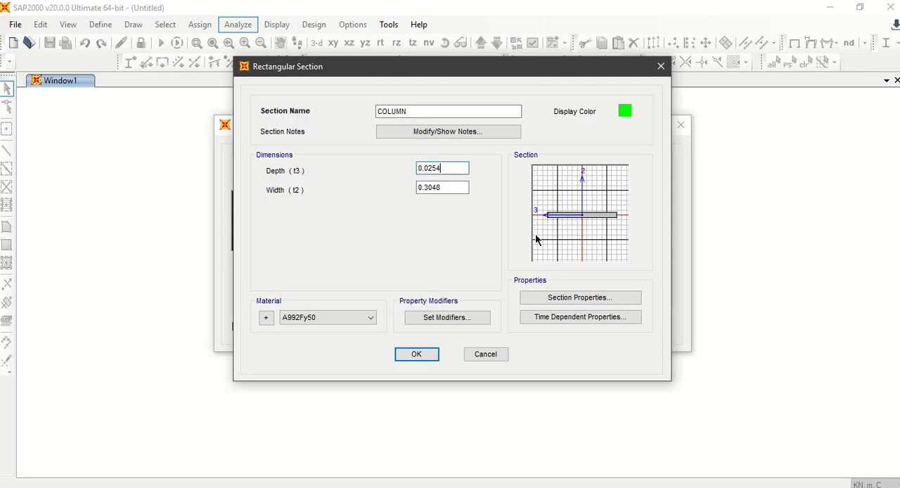
click(454, 185)
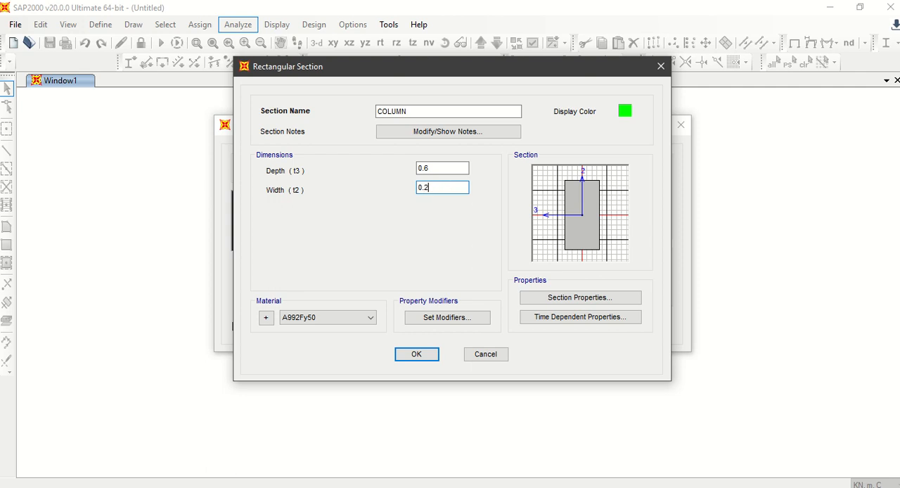
click(458, 169)
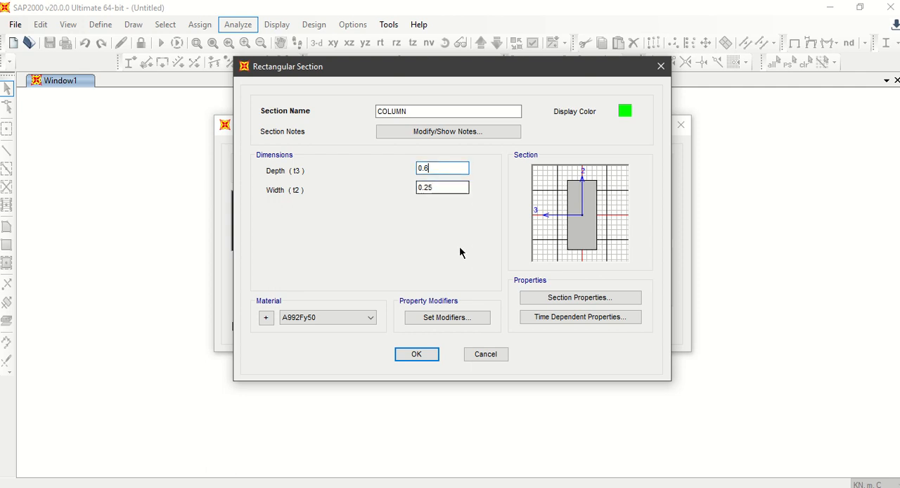
click(342, 318)
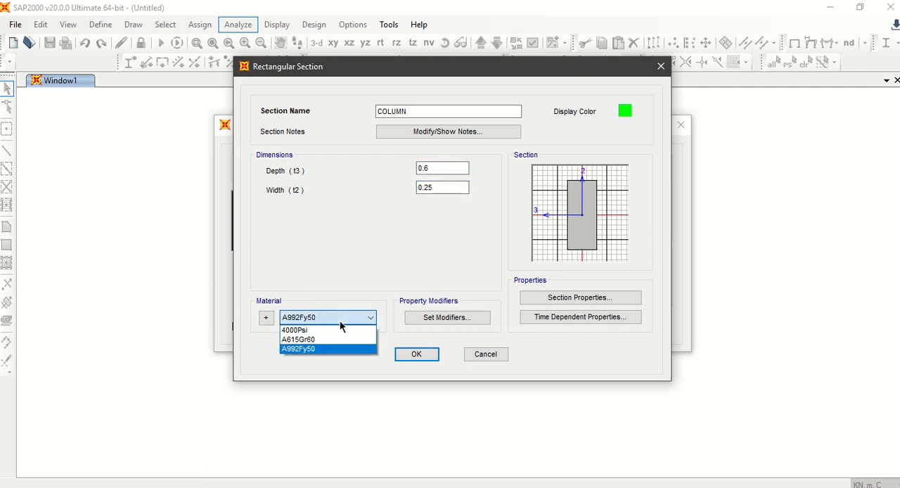
click(331, 331)
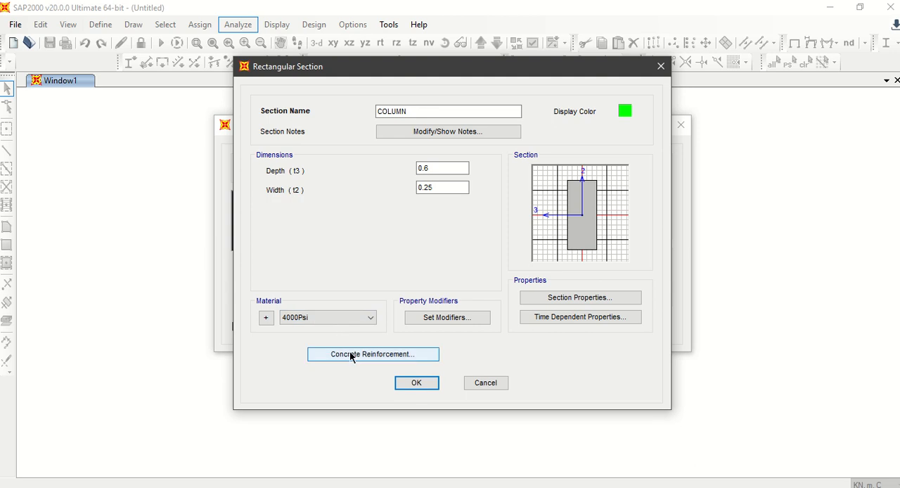
Step: Keep the COLUMN section's reinforcement design type as Column (P-M2-M3 Design) and accept the section and the frame properties
click(354, 354)
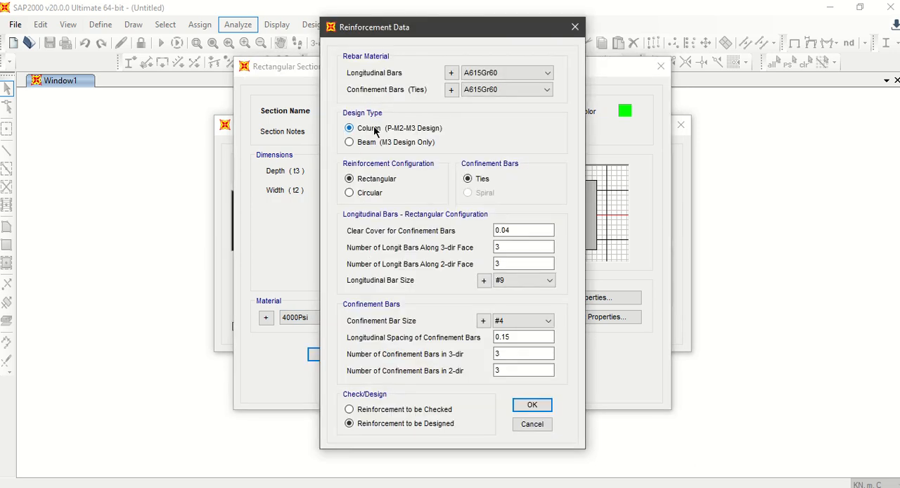
click(531, 406)
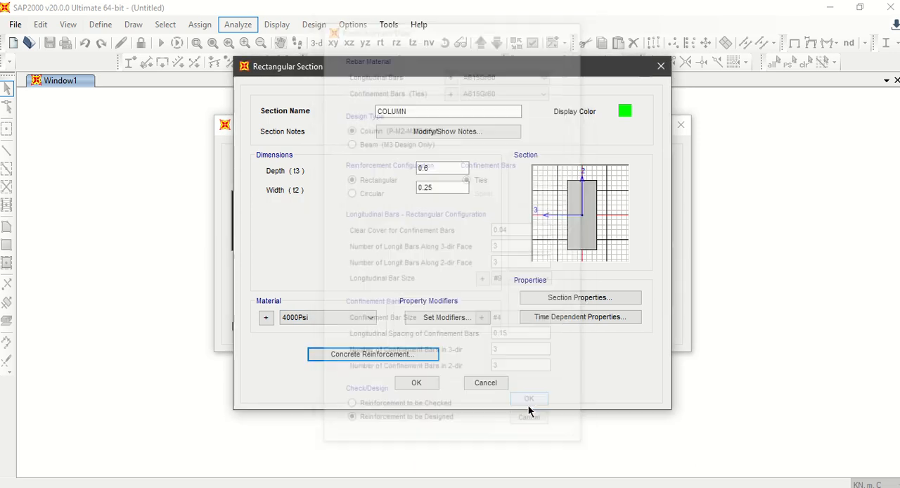
click(429, 385)
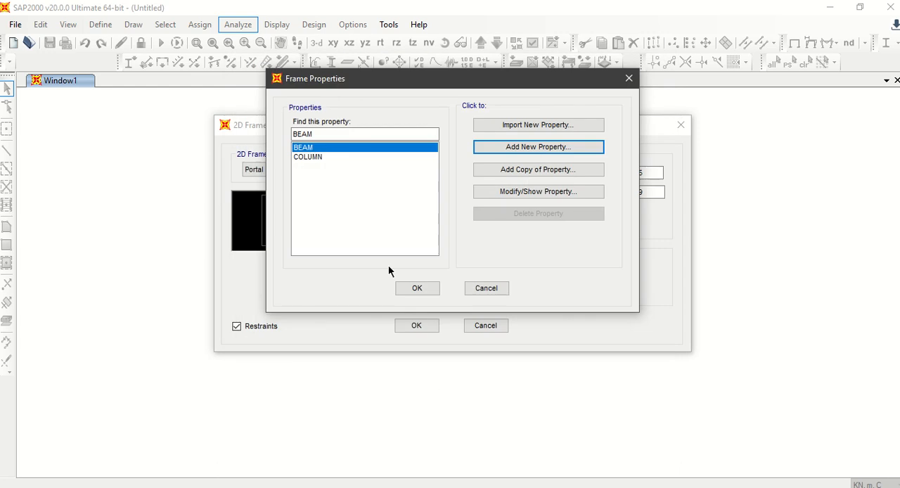
click(417, 288)
Step: Assign the COLUMN section to the portal frame's columns and create the 2D frame
click(491, 291)
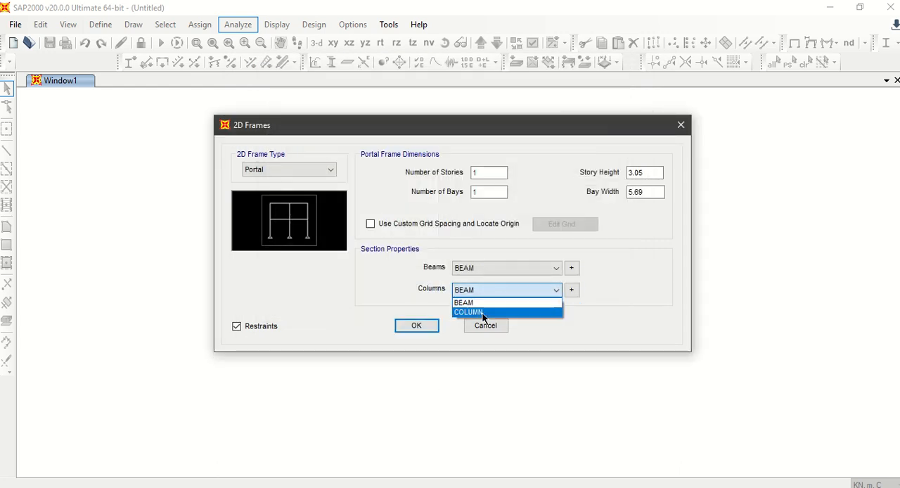
click(483, 312)
click(420, 324)
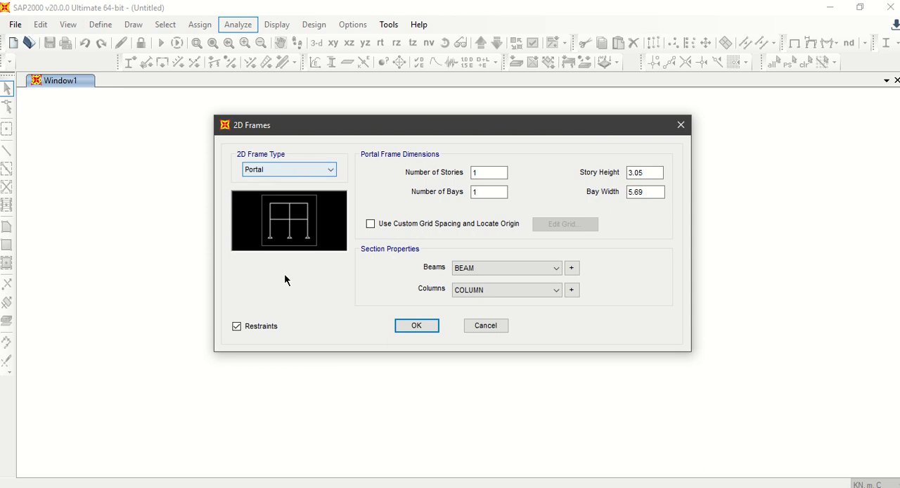
click(429, 327)
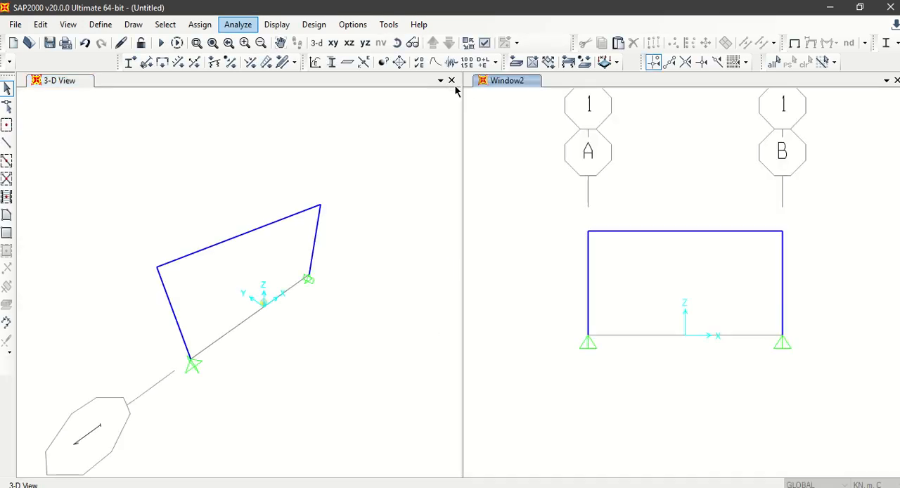
Step: Close the 3-D view and fit the whole frame in the remaining X-Z view
click(452, 80)
middle_drag(395, 204, 442, 211)
click(213, 45)
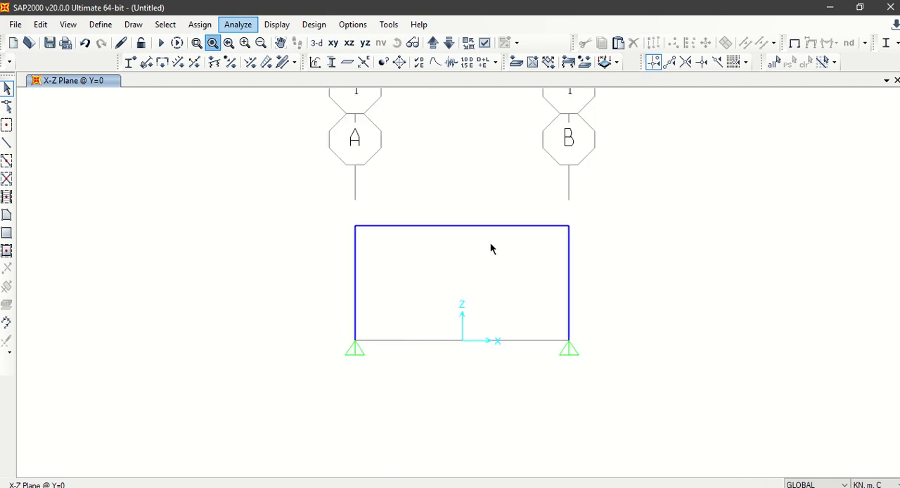
Step: Check the supports in the Math-o-mir sketch and assign fixed restraints to both base joints in SAP2000
drag(326, 326, 676, 411)
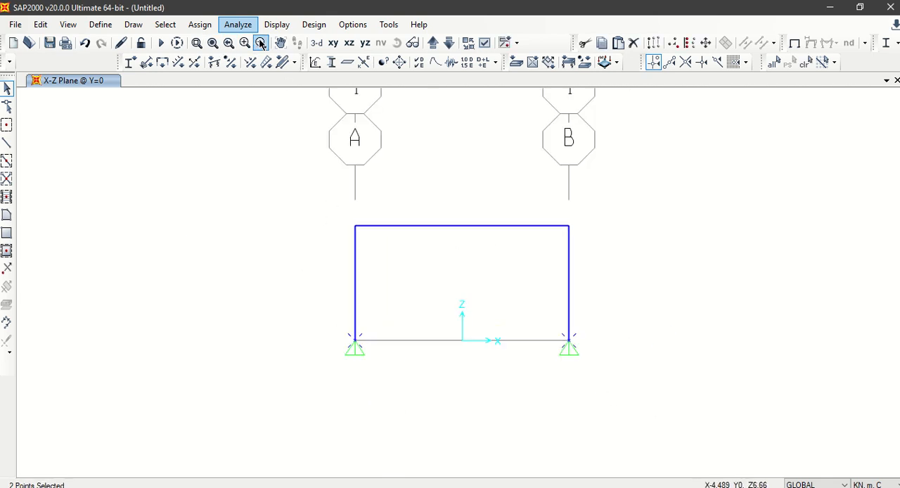
key(alt+Tab)
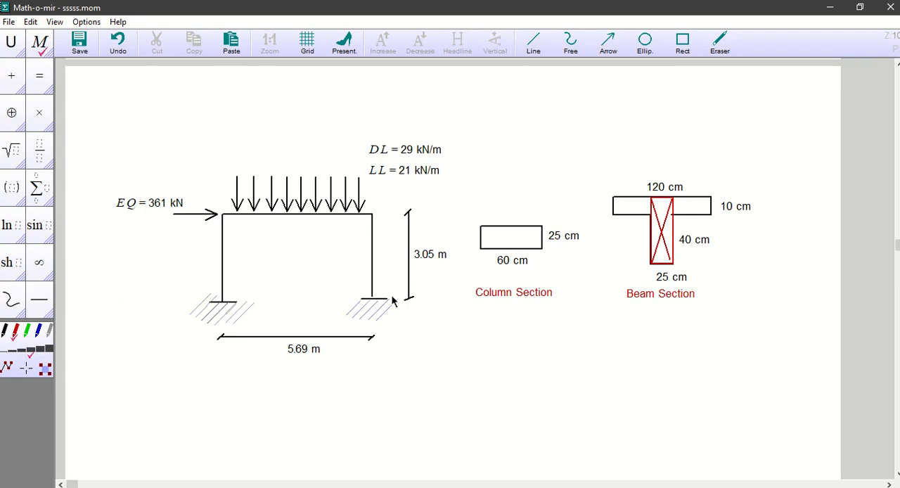
key(alt+Tab)
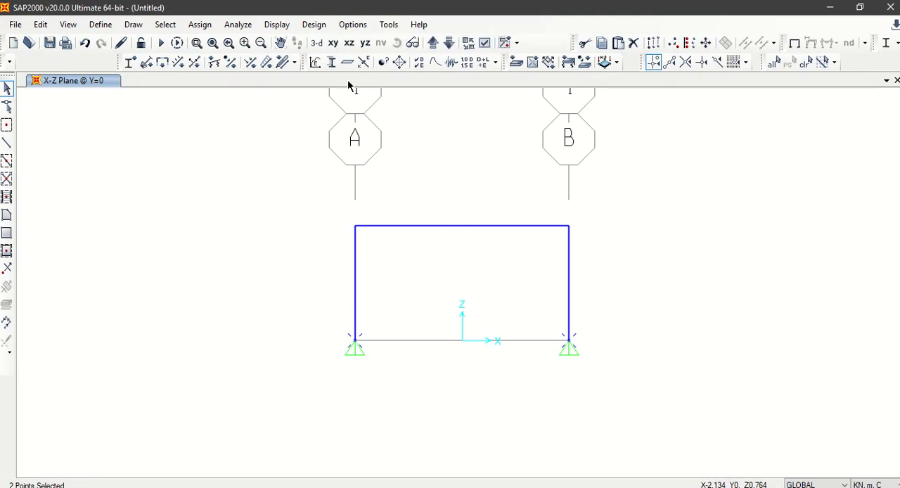
click(205, 25)
mouse_move(218, 43)
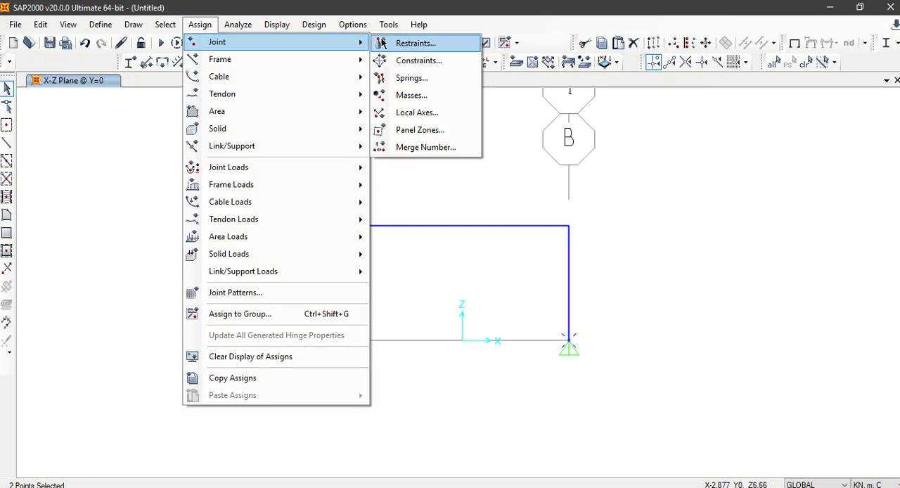
click(422, 42)
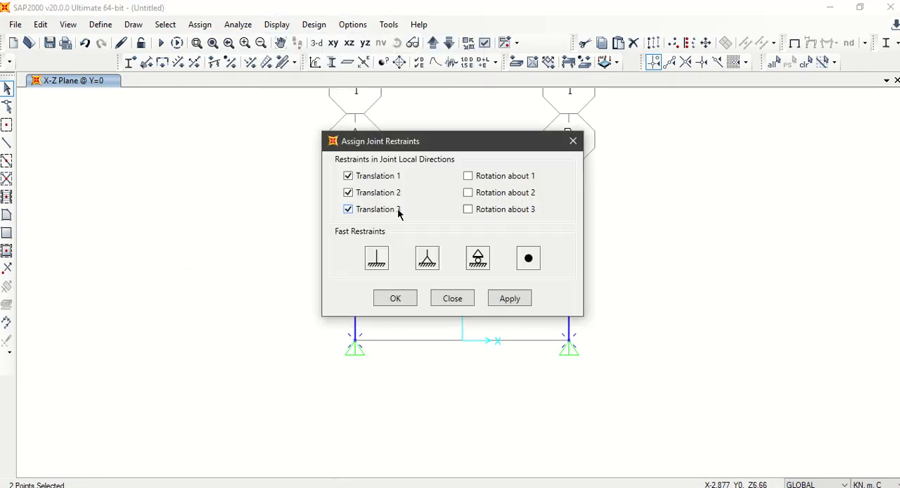
click(376, 258)
click(396, 298)
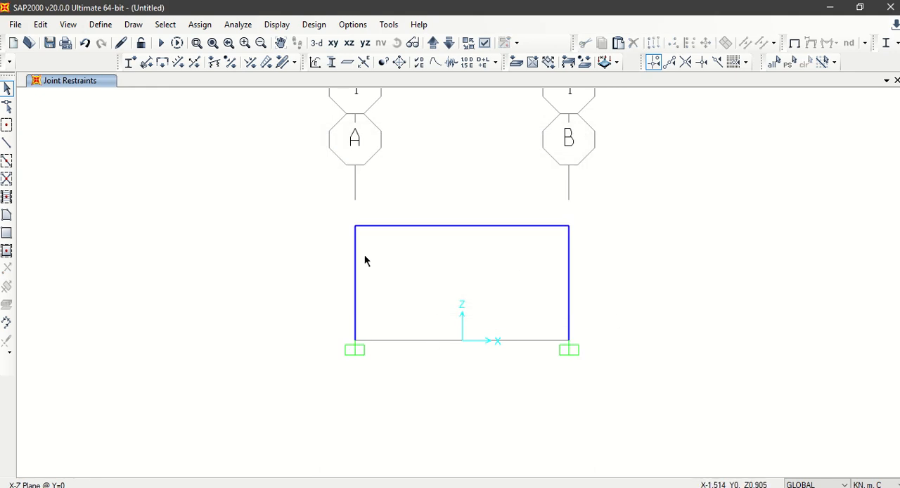
Step: Edit the 4000Psi material, renaming it CONCRETE and setting its weight per unit volume to 25
click(100, 24)
click(120, 42)
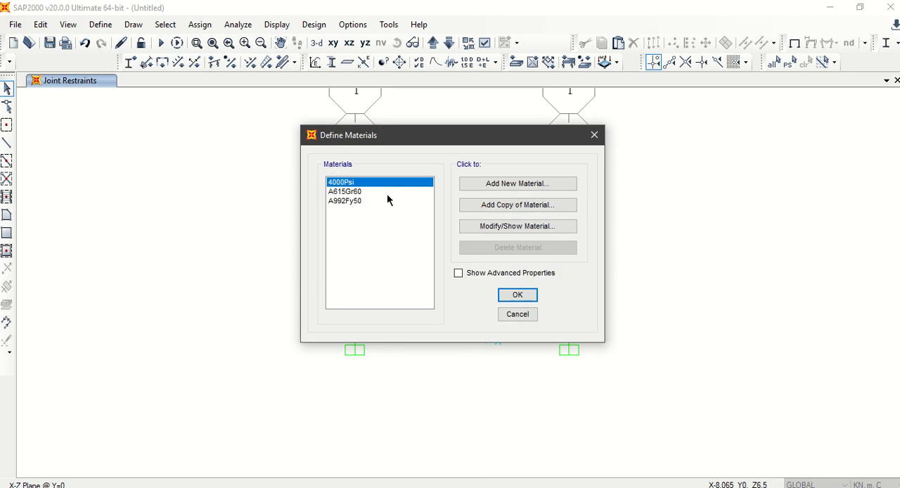
click(521, 227)
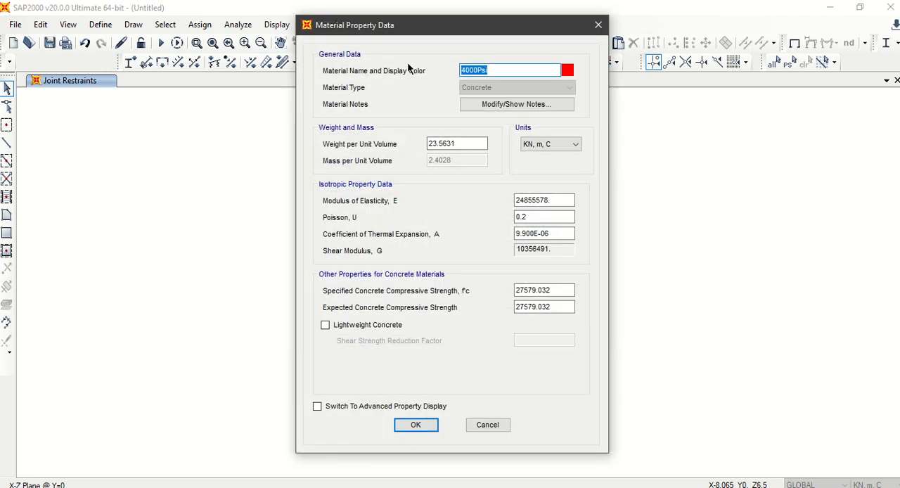
text(CONCRETE)
drag(463, 139, 415, 140)
text(25)
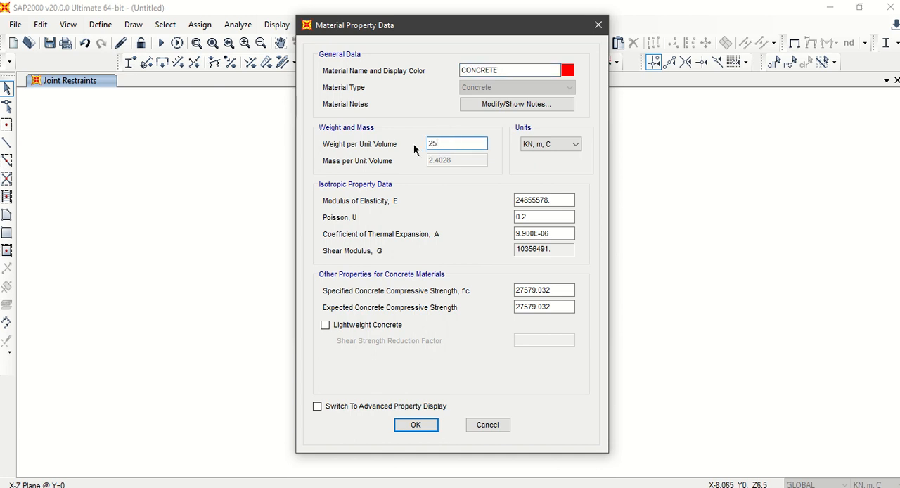
Step: Set the concrete's modulus of elasticity to 30000000, keep Poisson's ratio at 0.2, extend its name to CONCRETE C25 and accept the material
drag(559, 200, 482, 202)
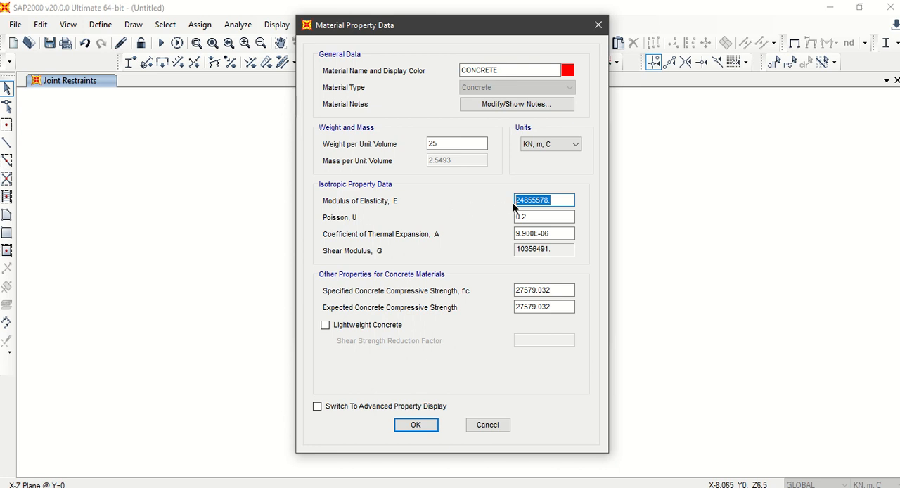
text(30000000)
click(563, 216)
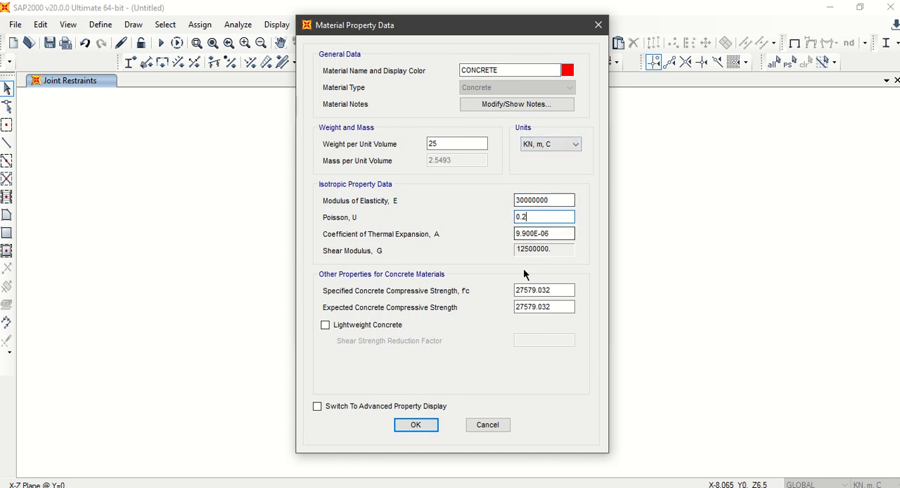
click(555, 234)
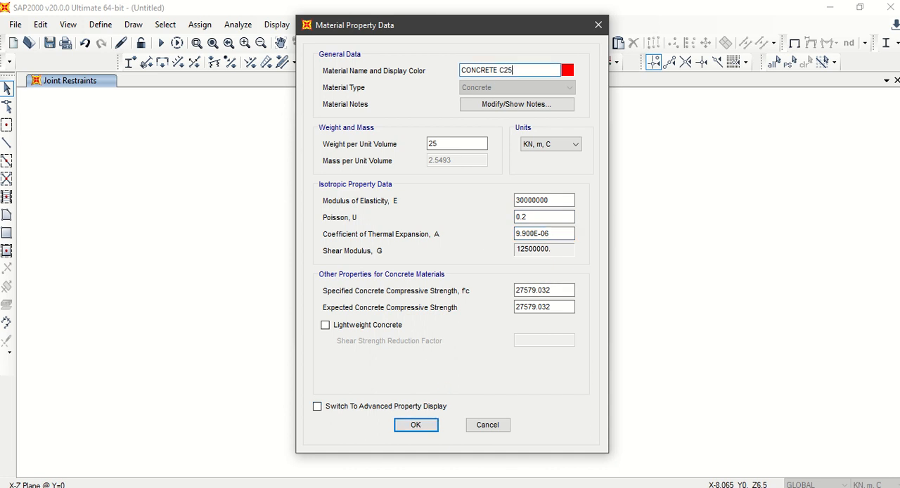
click(416, 425)
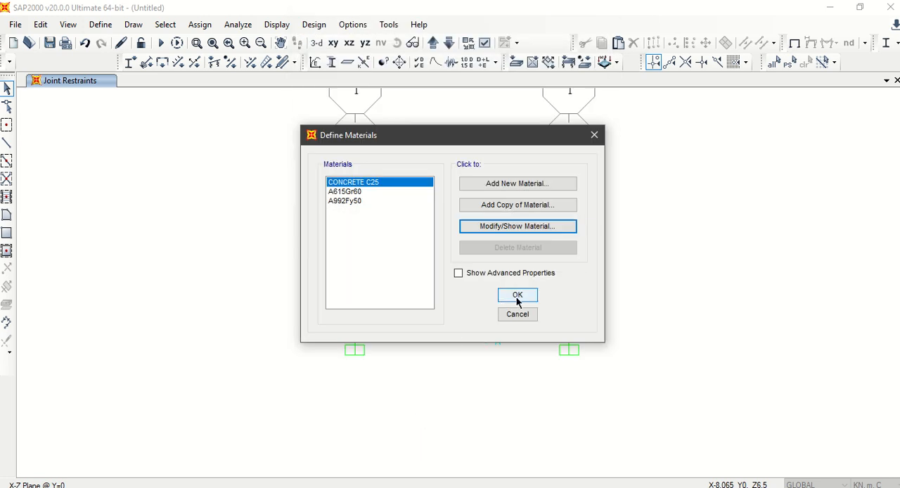
Step: Edit the A615Gr60 rebar material, renaming it STEEL and setting its weight per unit volume to 77
click(374, 192)
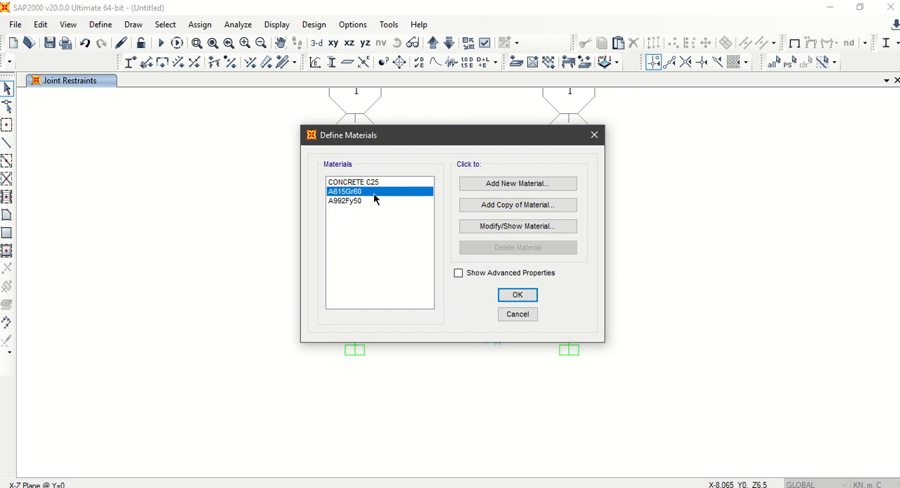
click(510, 225)
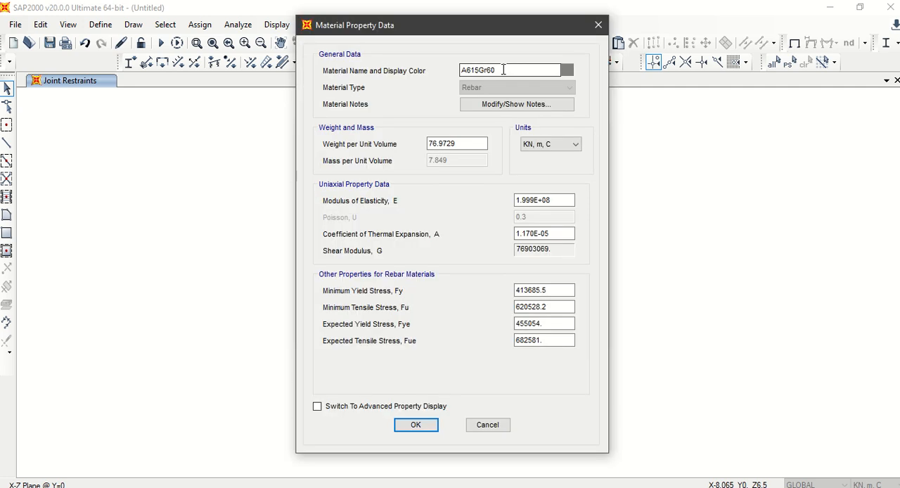
double_click(478, 70)
text(STEEL)
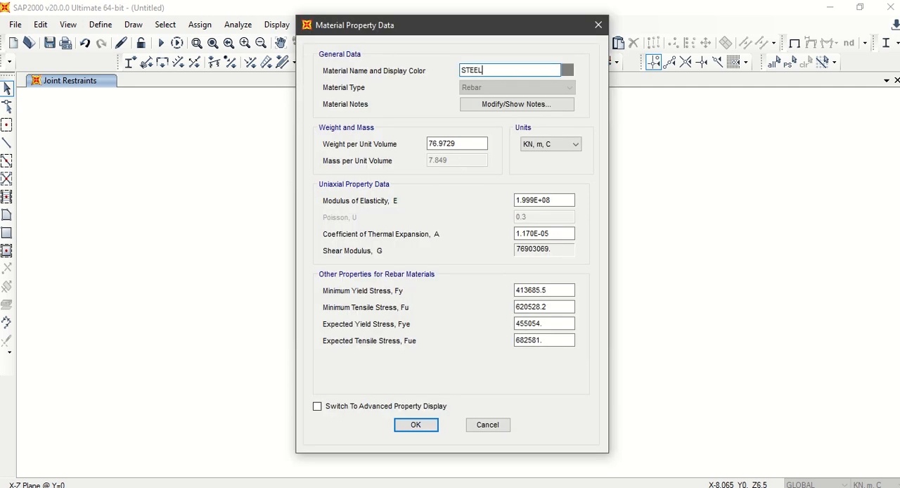
drag(480, 144, 400, 151)
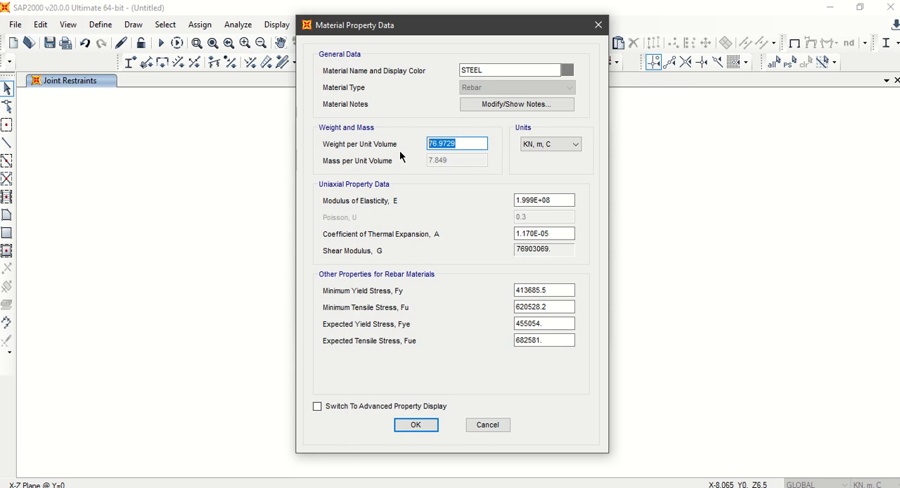
text(77)
Step: Set the STEEL material's modulus of elasticity to 2*10^8 and accept the material definitions
drag(542, 200, 510, 200)
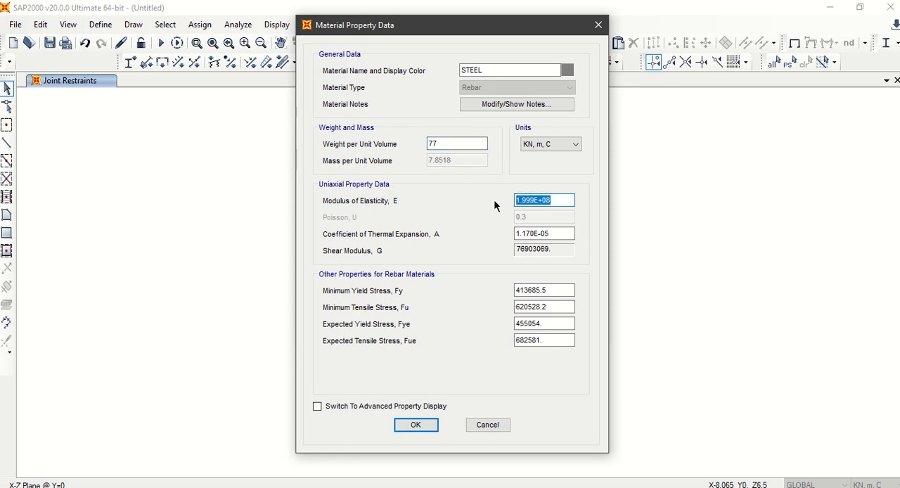
text(2*10^8)
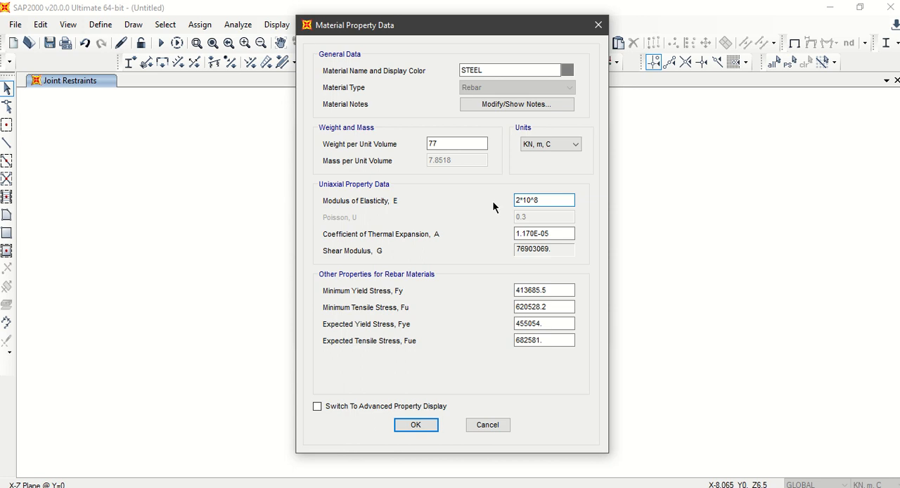
click(567, 234)
click(426, 426)
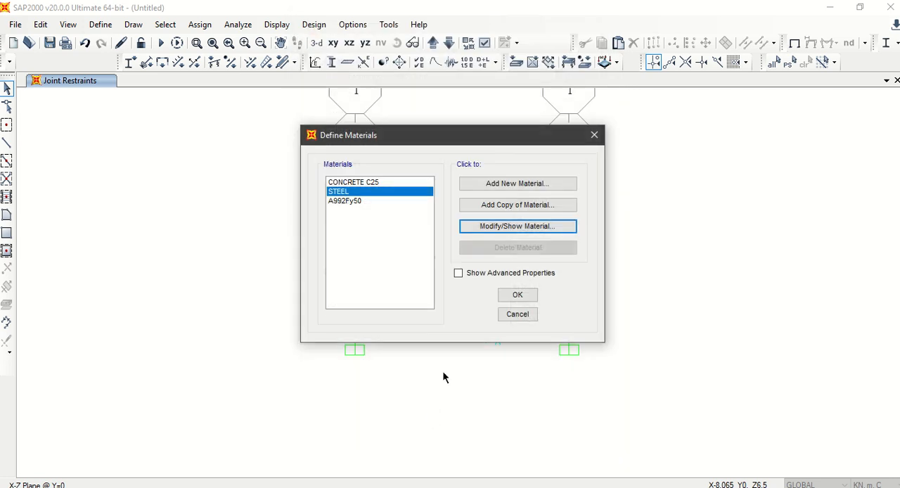
click(515, 295)
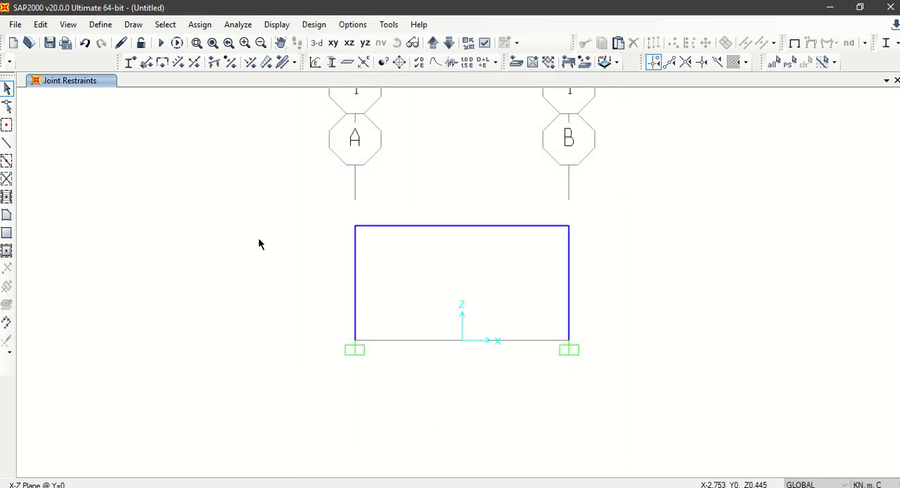
Step: Add a load pattern named LIVE of type Live with a self-weight multiplier of 0
click(70, 26)
mouse_move(101, 27)
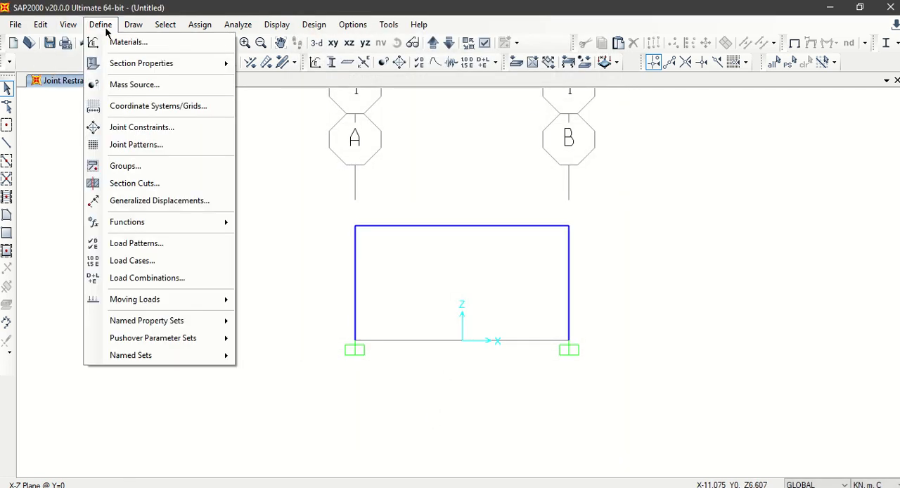
click(156, 248)
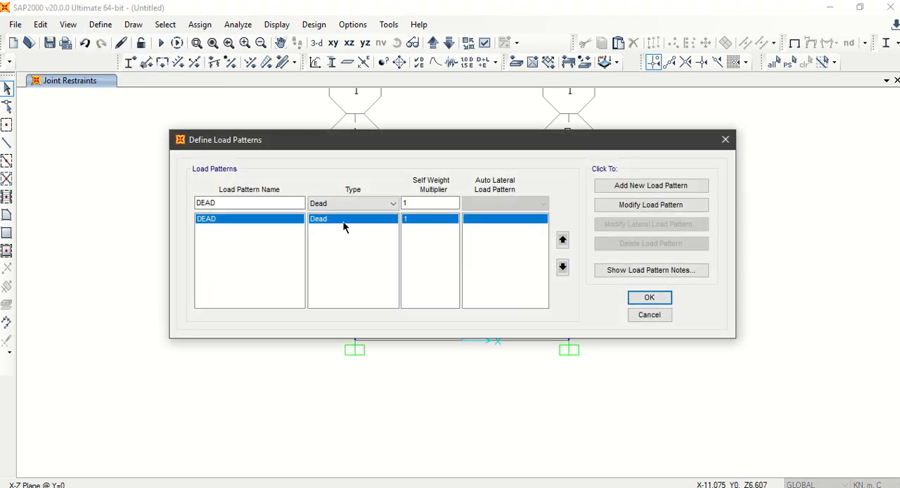
drag(247, 201, 161, 209)
text(LIVE)
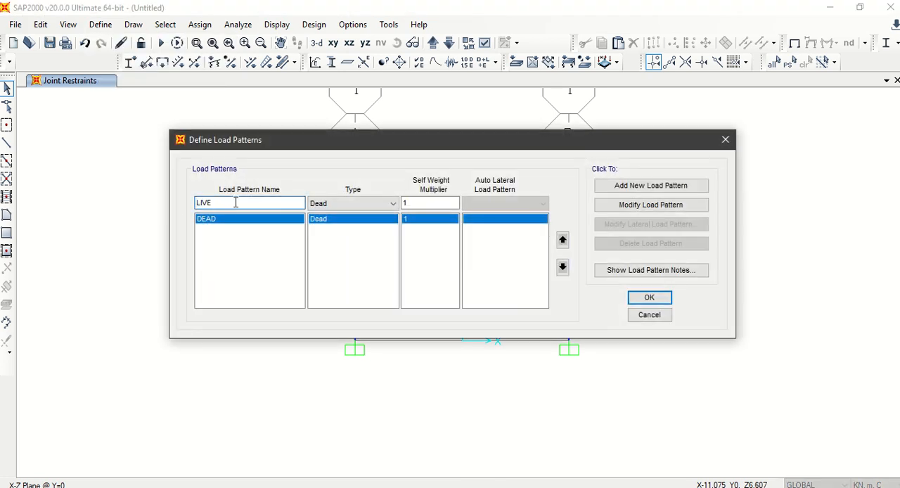
click(345, 203)
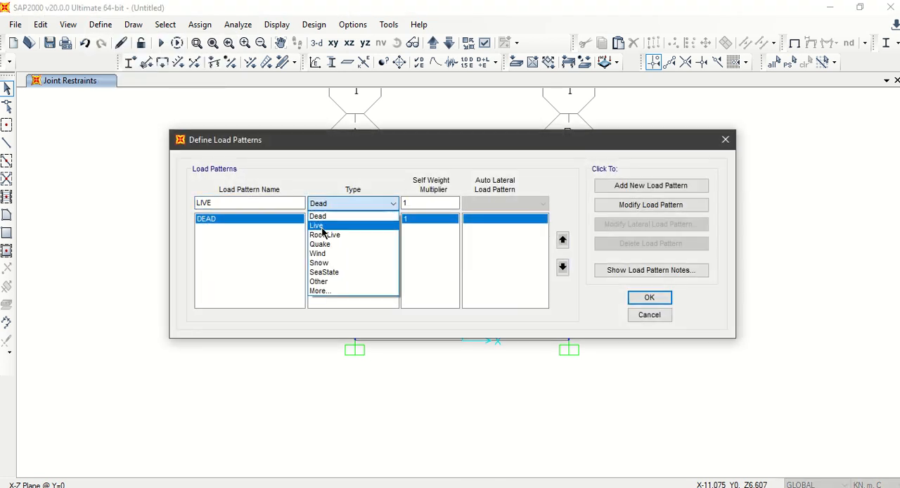
click(323, 235)
click(650, 186)
Step: Add a load pattern named EQ of type Quake with a self-weight multiplier of 0 and accept the load patterns
drag(220, 203, 188, 201)
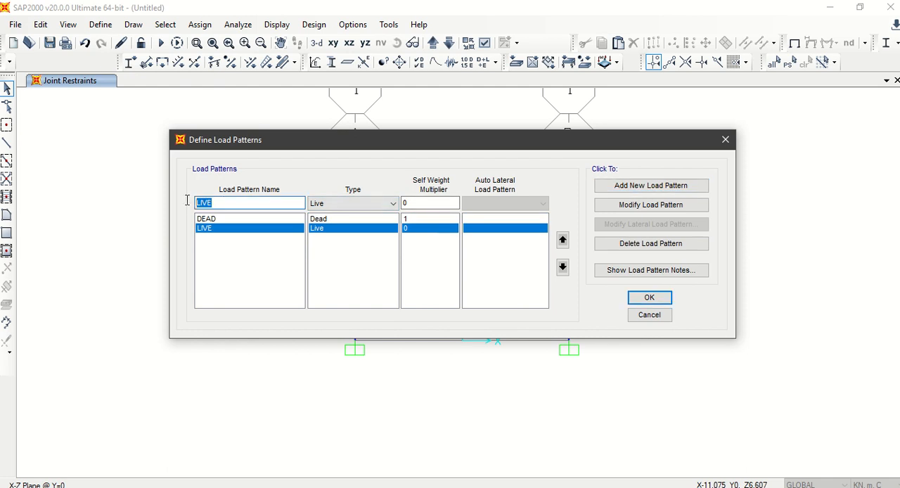
text(EQ)
click(348, 203)
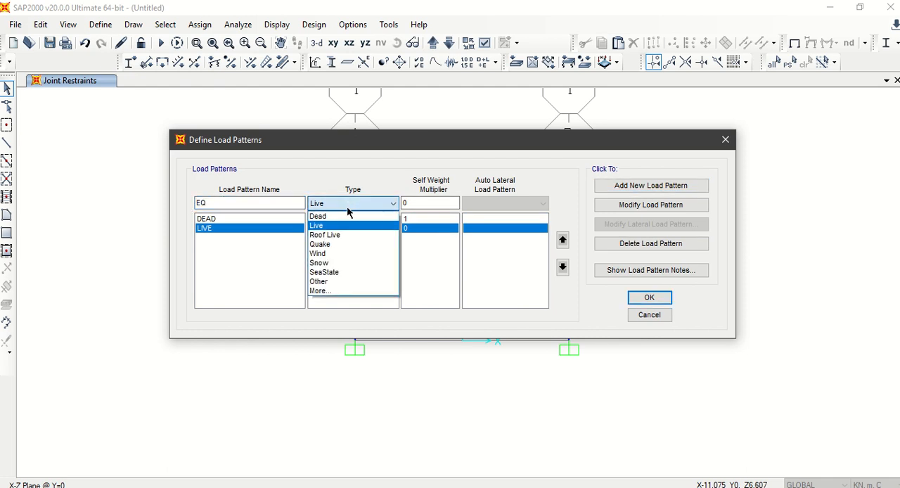
click(339, 244)
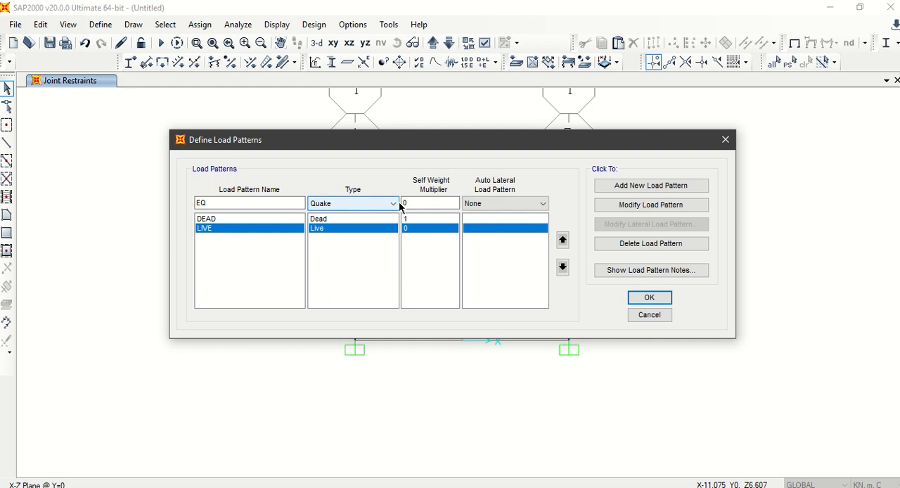
click(428, 203)
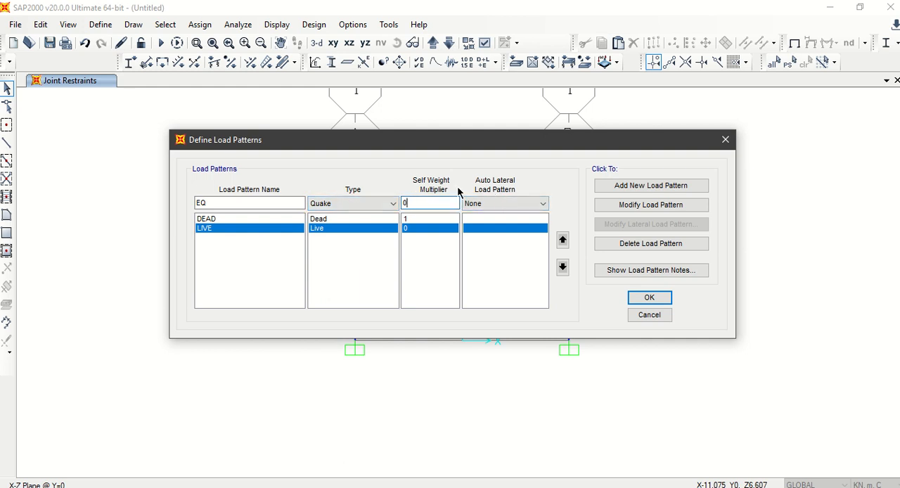
click(668, 188)
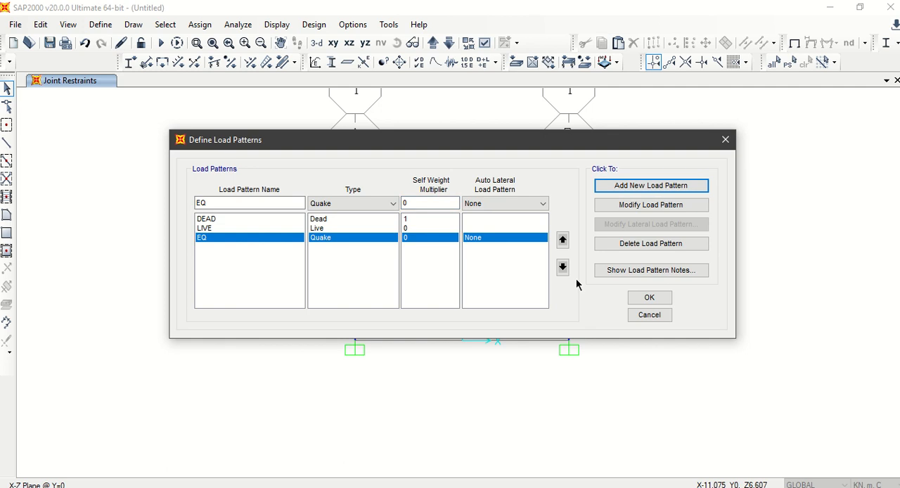
click(649, 298)
Step: Start a new linear-add load combination and include the DEAD case with a scale factor of 1.4
click(100, 24)
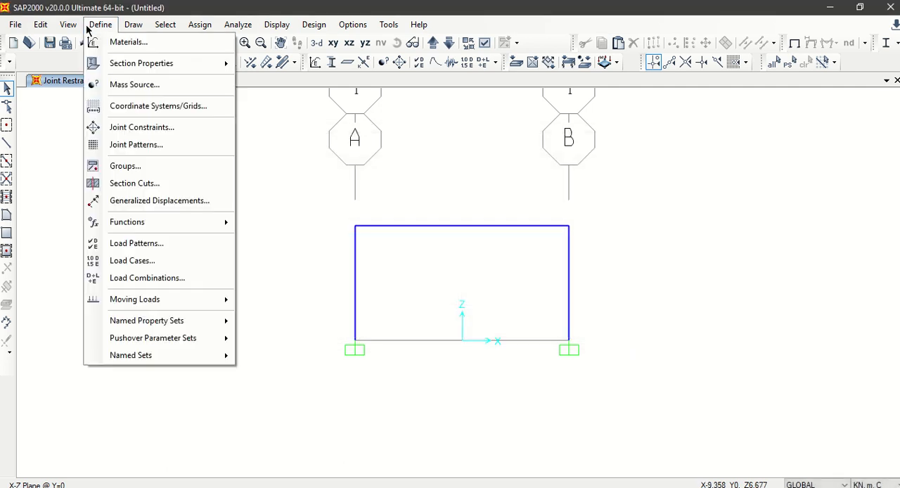
click(154, 280)
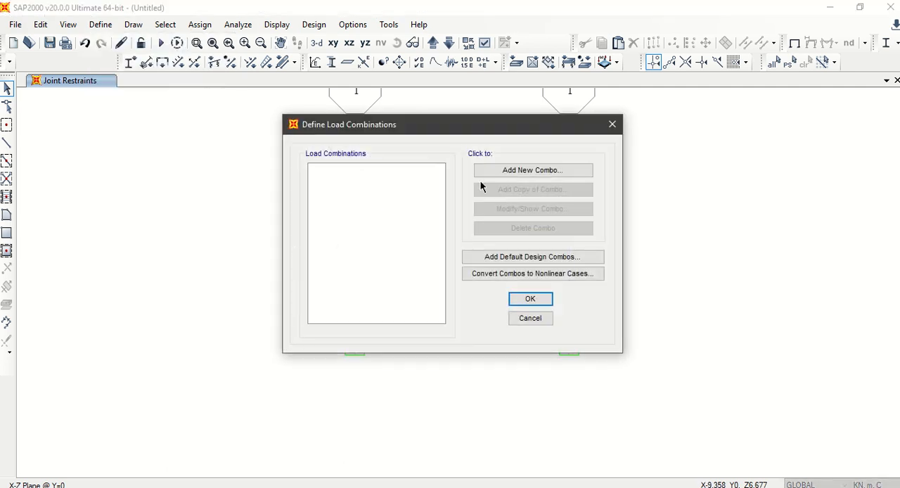
click(545, 172)
mouse_move(541, 113)
mouse_down()
mouse_move(492, 115)
mouse_move(551, 114)
mouse_up()
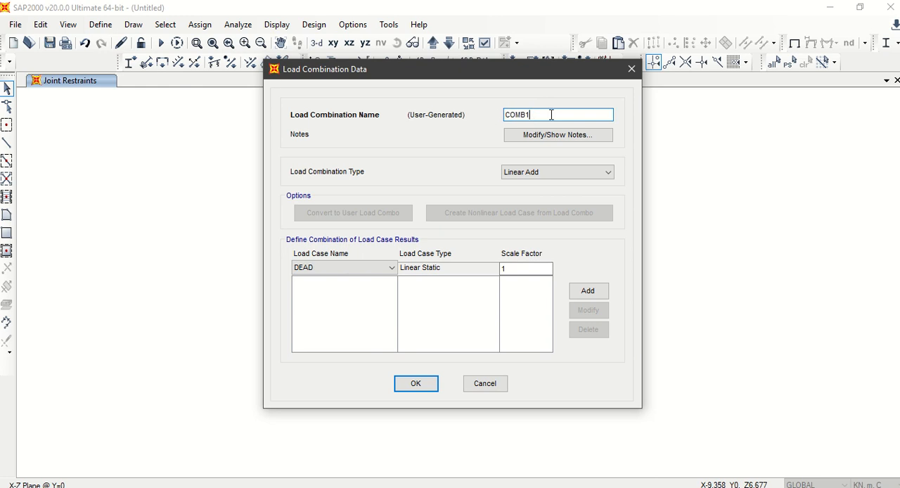
click(588, 290)
Step: Include the LIVE case with a scale factor of 1.6 in the first load combination and accept it
click(531, 268)
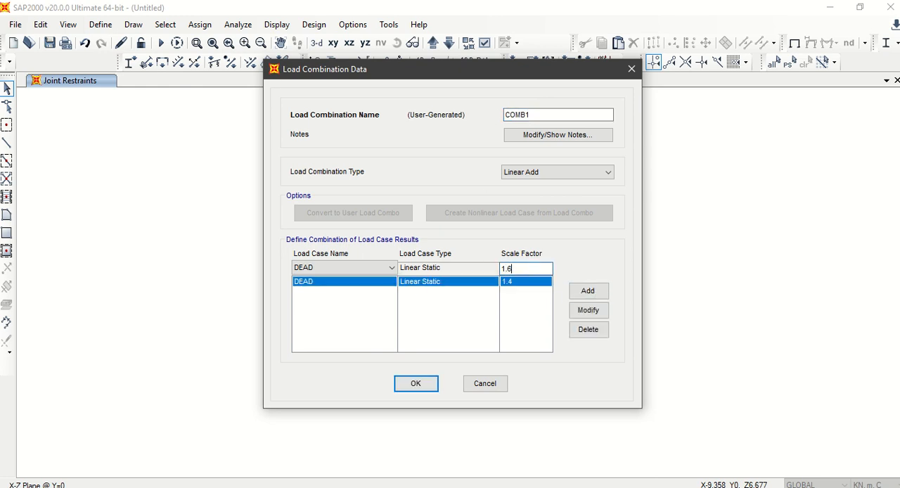
text(1.6)
click(380, 268)
click(355, 299)
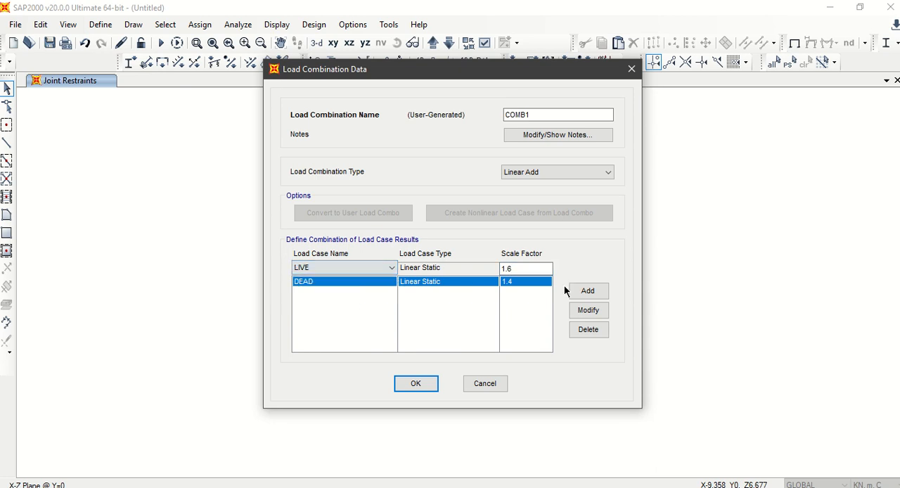
click(588, 290)
click(415, 384)
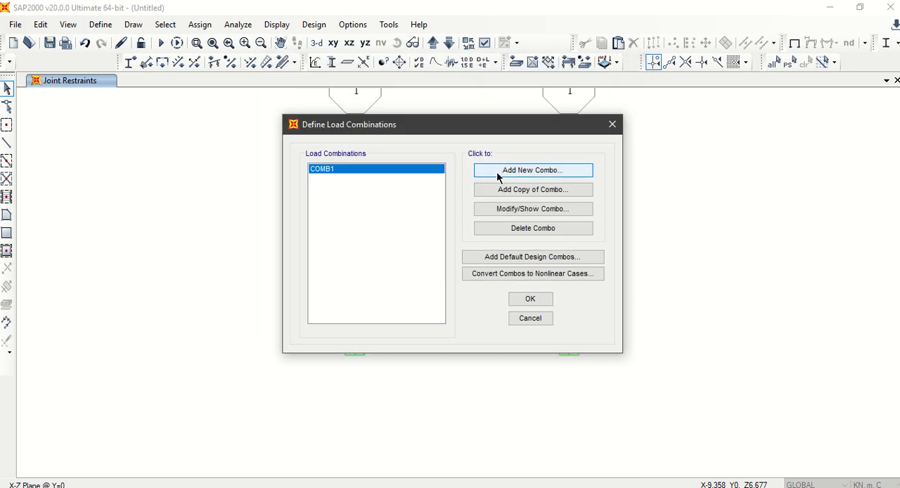
Step: Start a second linear-add load combination containing the DEAD and LIVE cases, each with a scale factor of 1
click(498, 173)
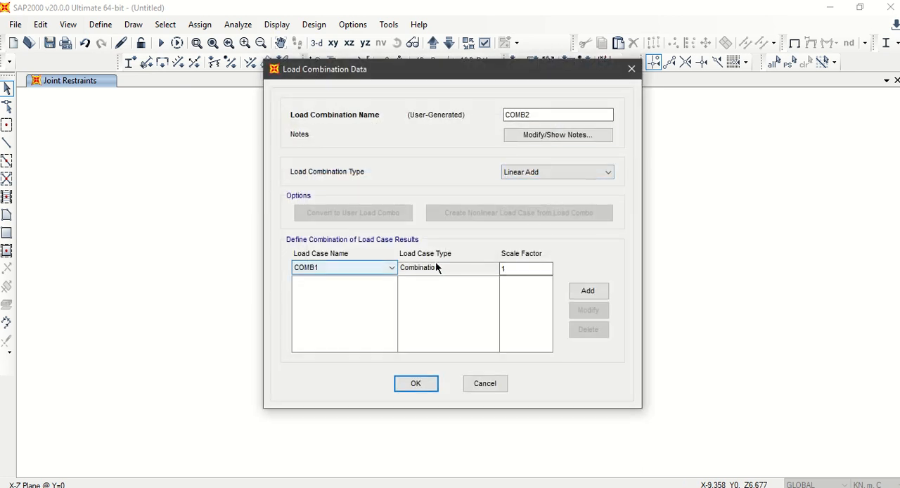
click(528, 269)
click(336, 268)
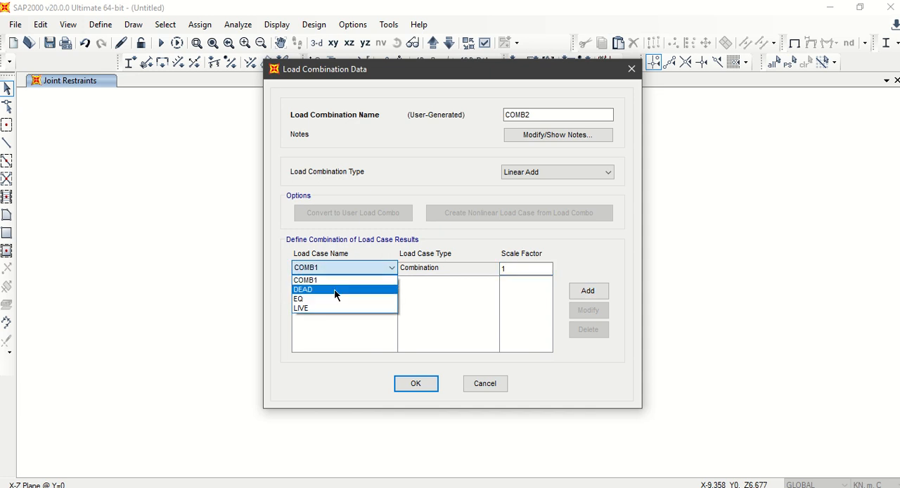
click(336, 289)
click(588, 291)
click(373, 268)
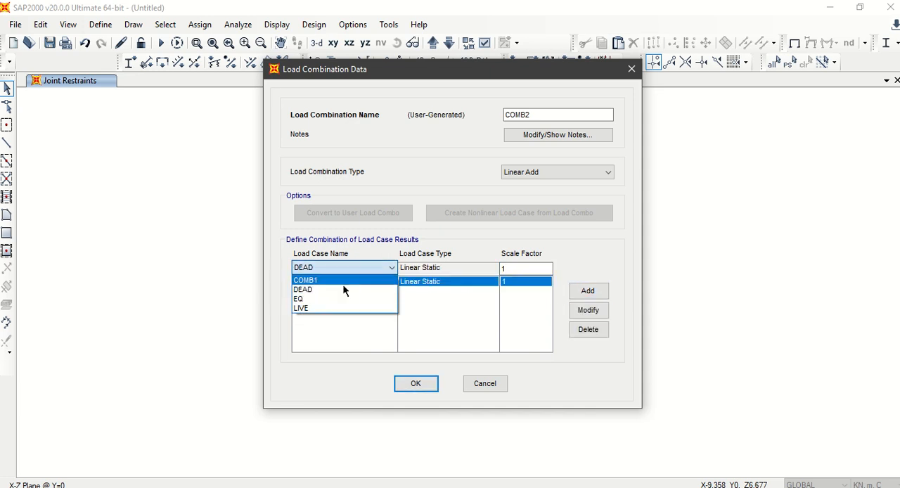
click(344, 308)
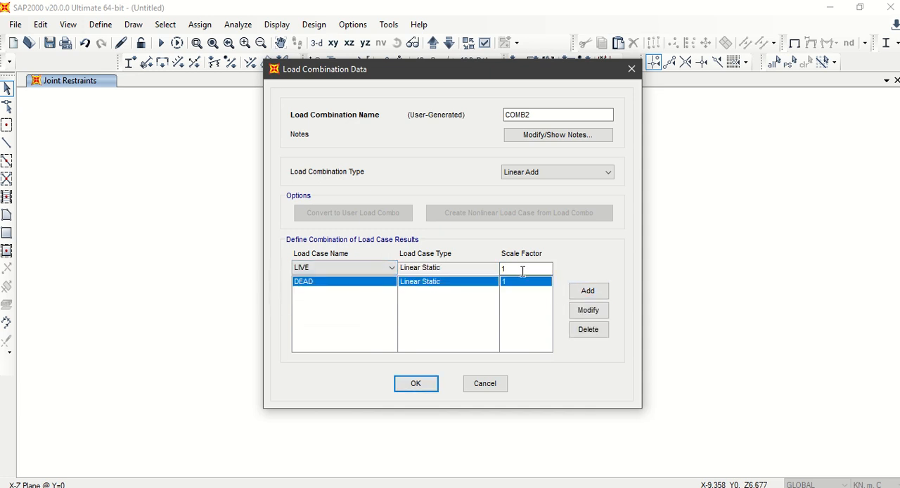
click(586, 293)
Step: Include the EQ case with a scale factor of 1 in the second load combination and accept it
click(306, 268)
click(321, 298)
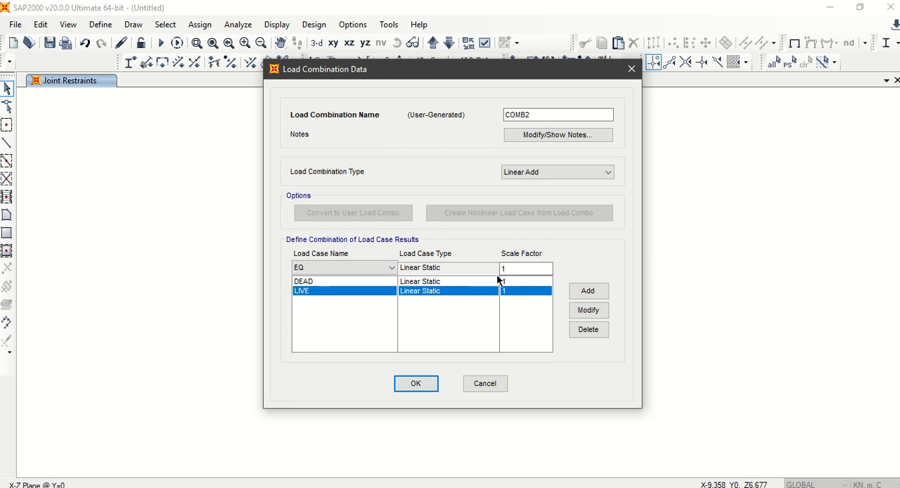
click(524, 268)
click(586, 291)
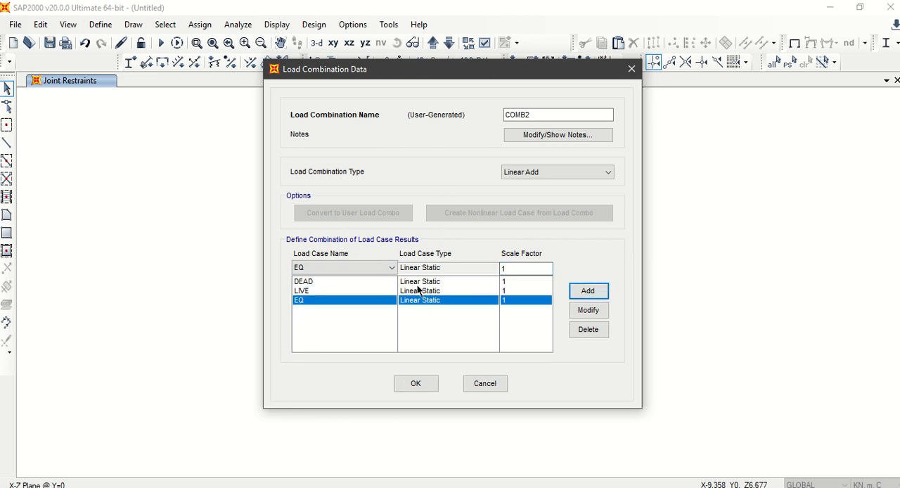
click(418, 386)
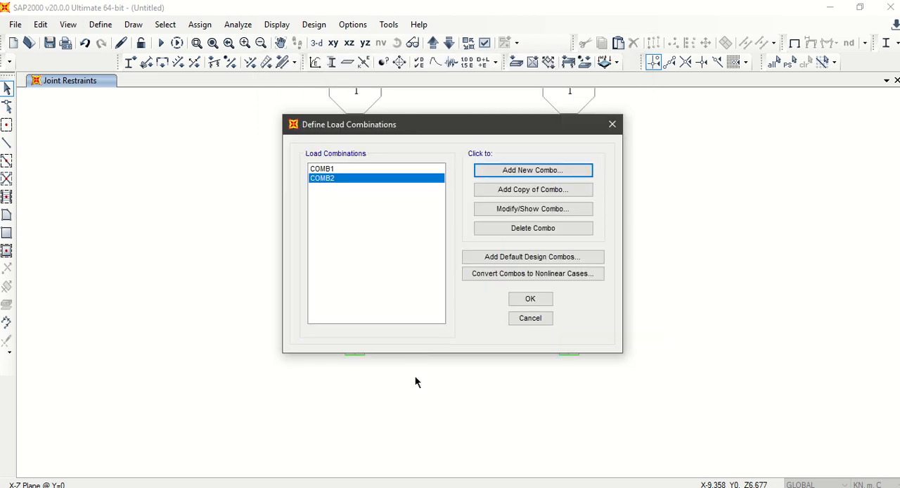
Step: Start a third linear-add load combination containing the DEAD and LIVE cases, each with a scale factor of 1
click(529, 176)
click(368, 267)
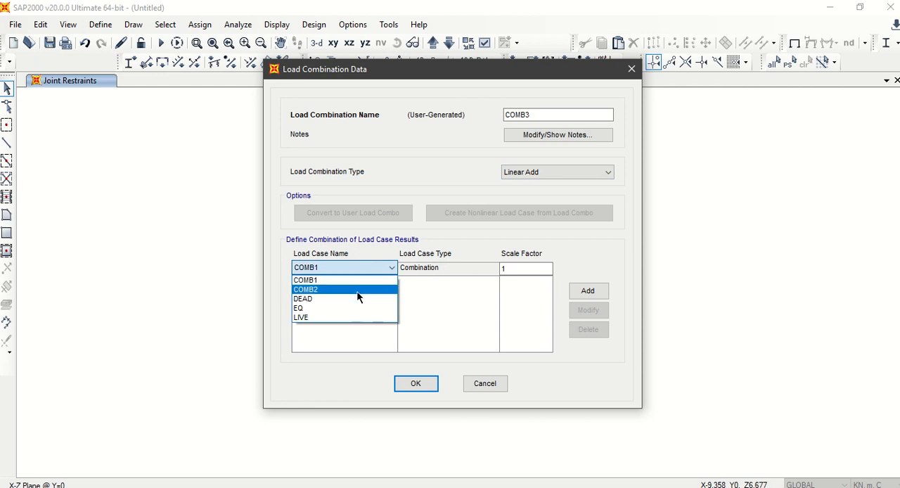
click(358, 299)
click(588, 291)
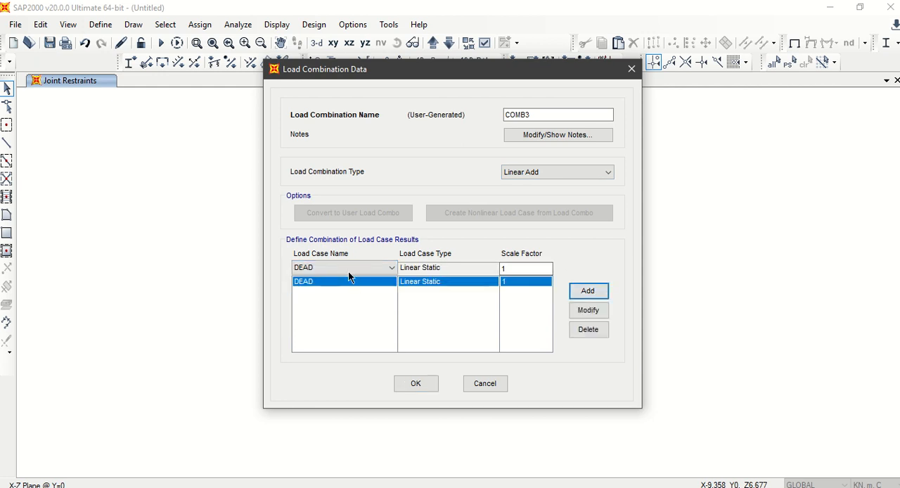
click(349, 270)
click(333, 315)
click(344, 267)
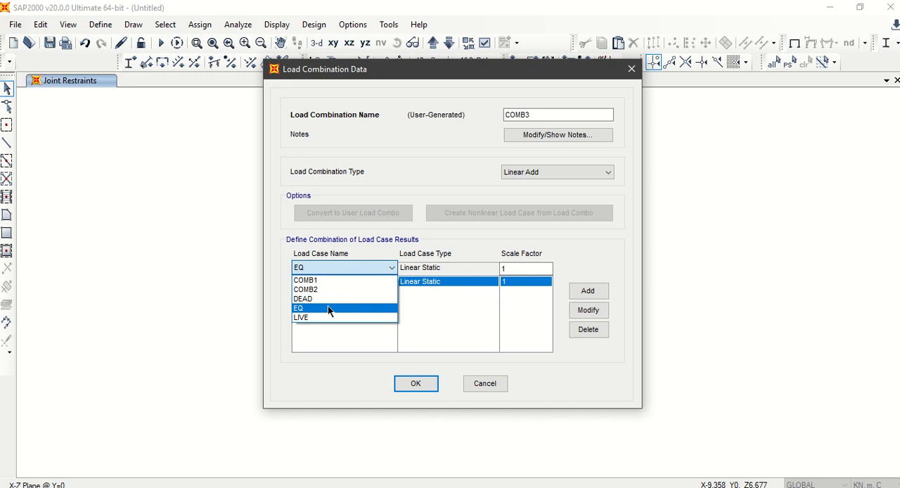
click(328, 318)
click(588, 290)
Step: Include the EQ case with a scale factor of -1 in the third load combination and accept it
click(345, 267)
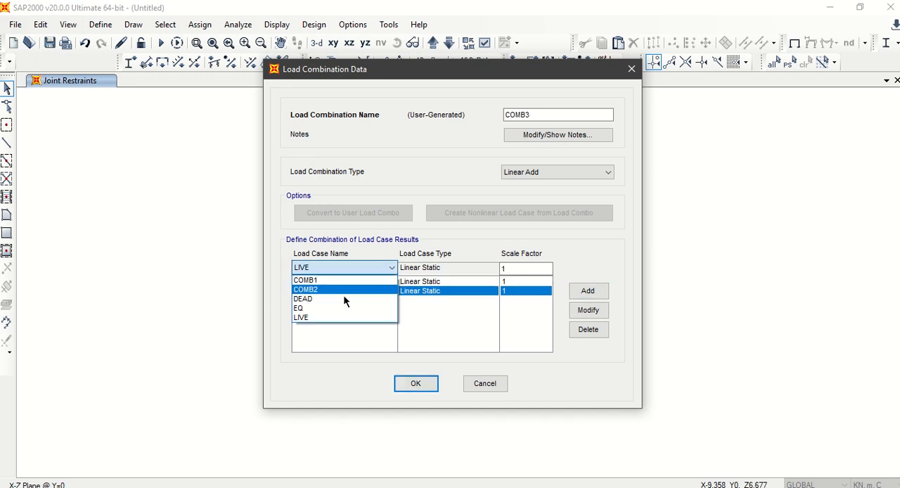
click(331, 315)
double_click(508, 267)
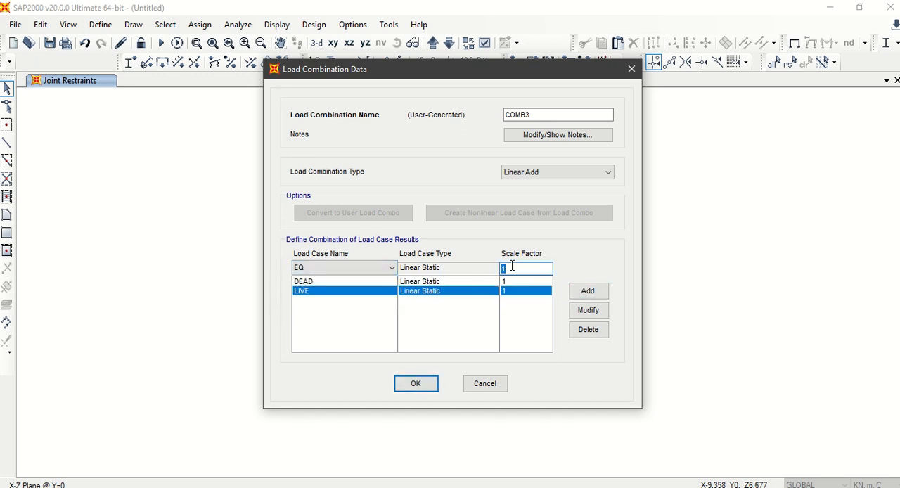
click(576, 294)
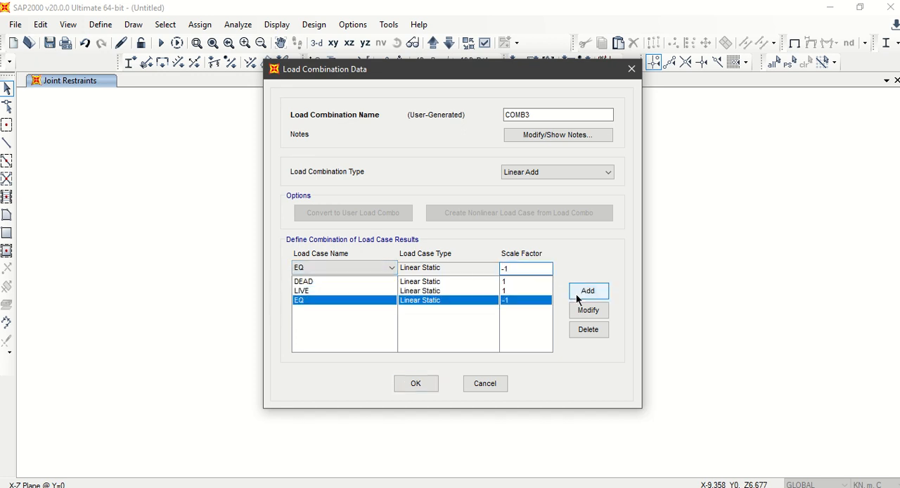
click(414, 382)
Step: Start a fourth linear-add load combination and include the DEAD case with a scale factor of 0.9
click(529, 171)
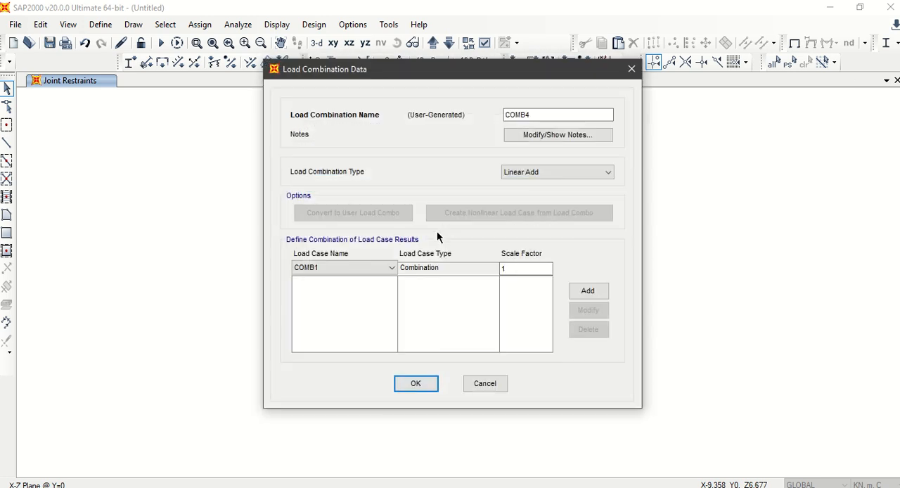
click(380, 268)
click(353, 309)
key(Tab)
text(0.9)
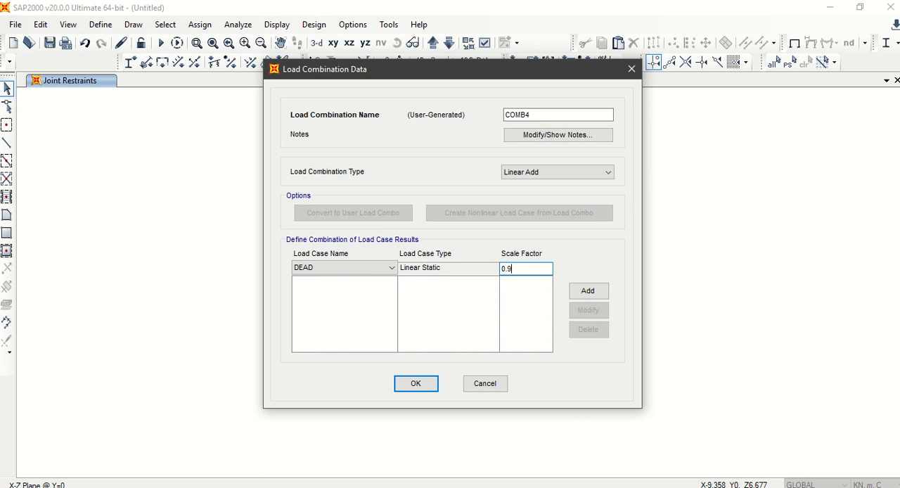
click(582, 291)
Step: Include the EQ case with a scale factor of 1 in the fourth load combination and accept it
drag(527, 268, 491, 269)
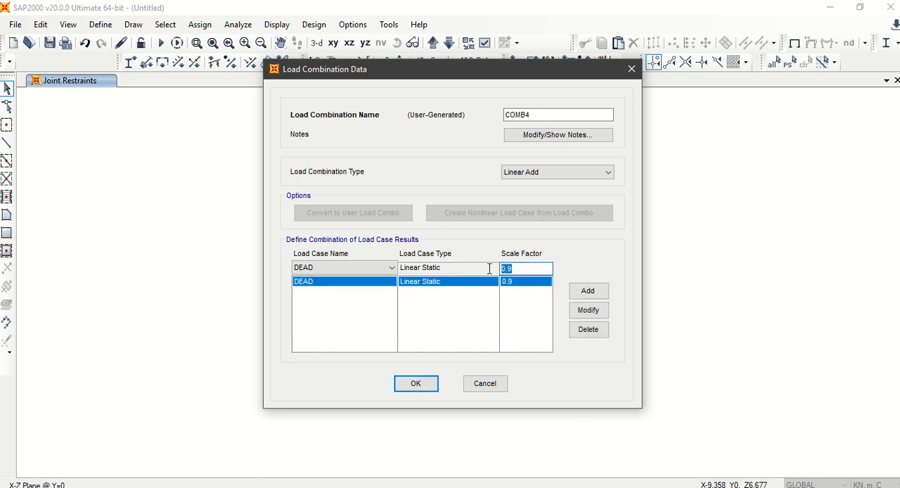
click(388, 268)
click(360, 314)
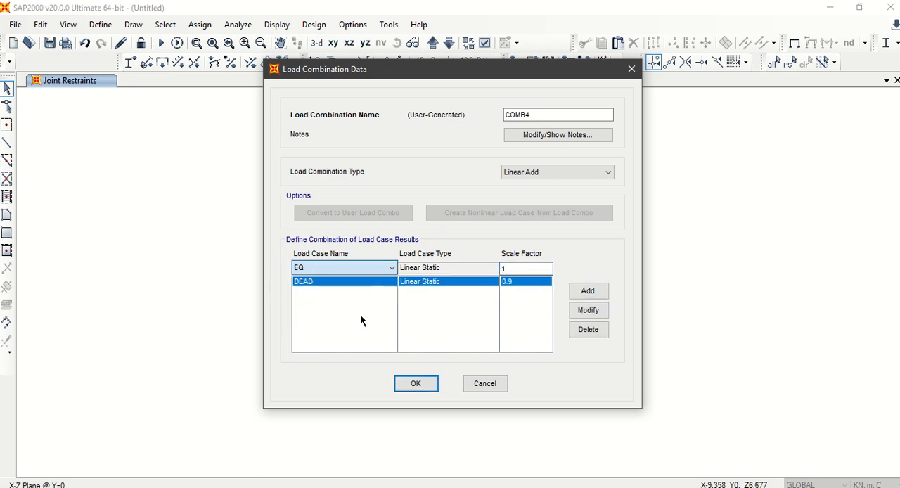
click(575, 291)
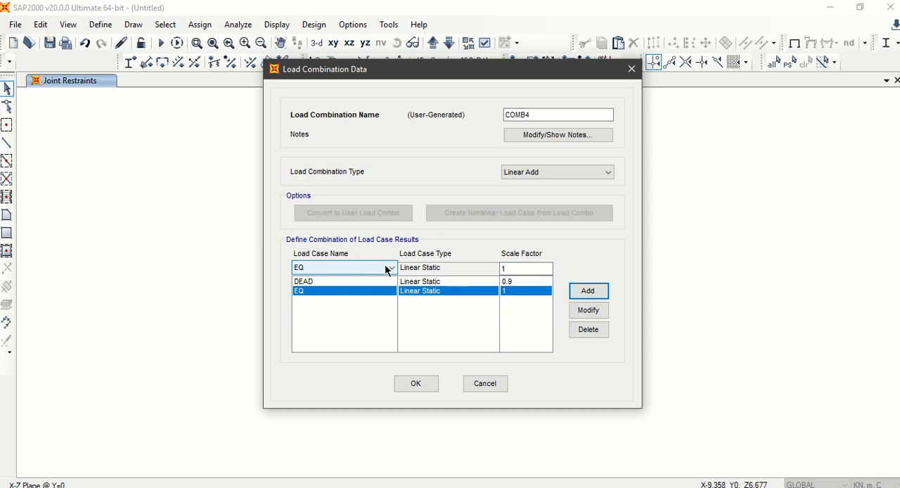
click(427, 383)
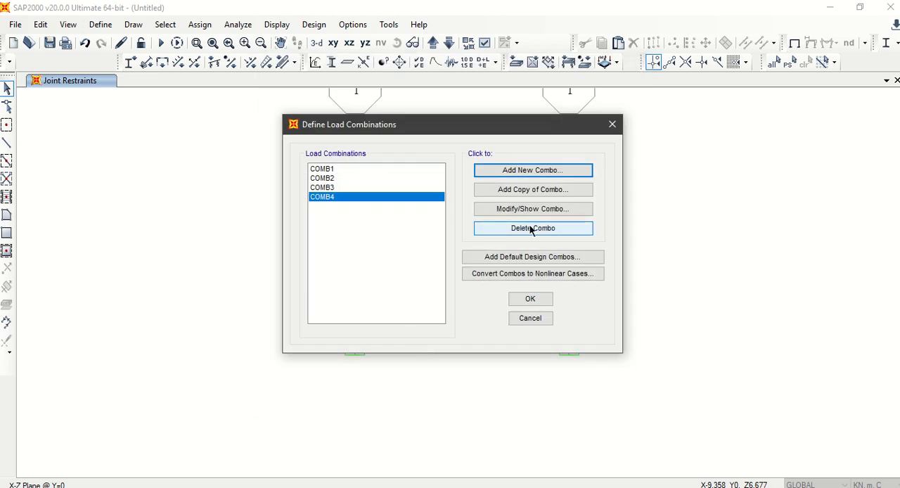
Step: Copy the fourth load combination, set the copy's EQ scale factor to -1, and accept all the load combinations
click(539, 191)
click(514, 291)
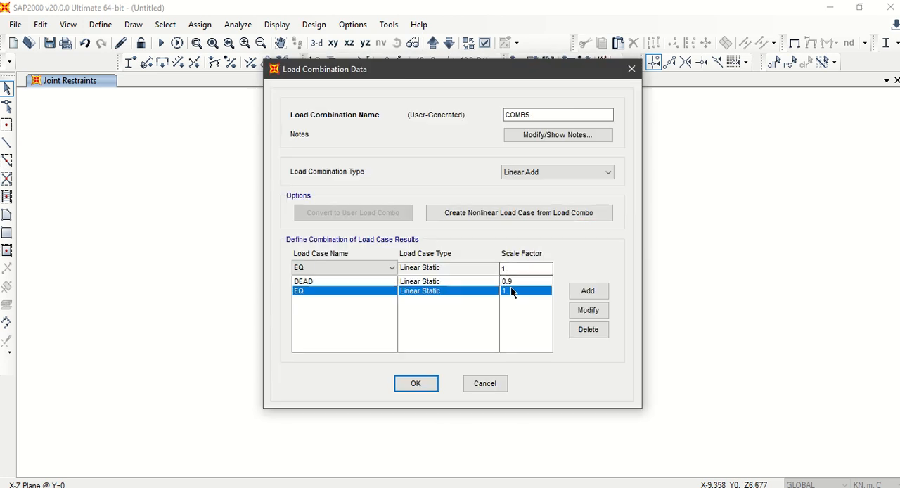
double_click(517, 267)
text(-)
click(589, 311)
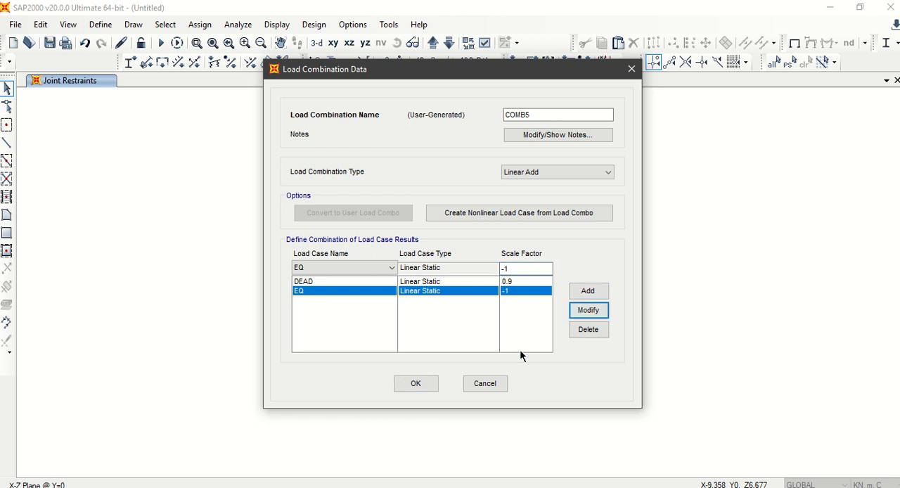
click(415, 384)
click(385, 198)
click(376, 206)
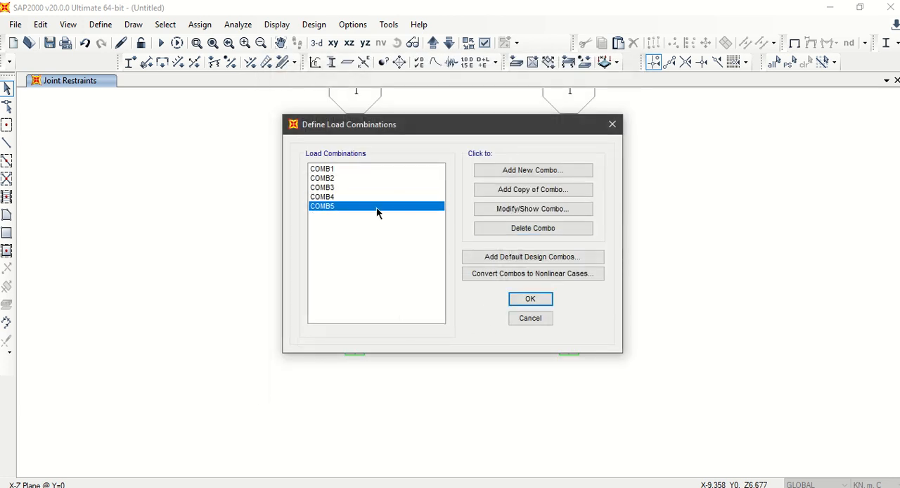
click(518, 299)
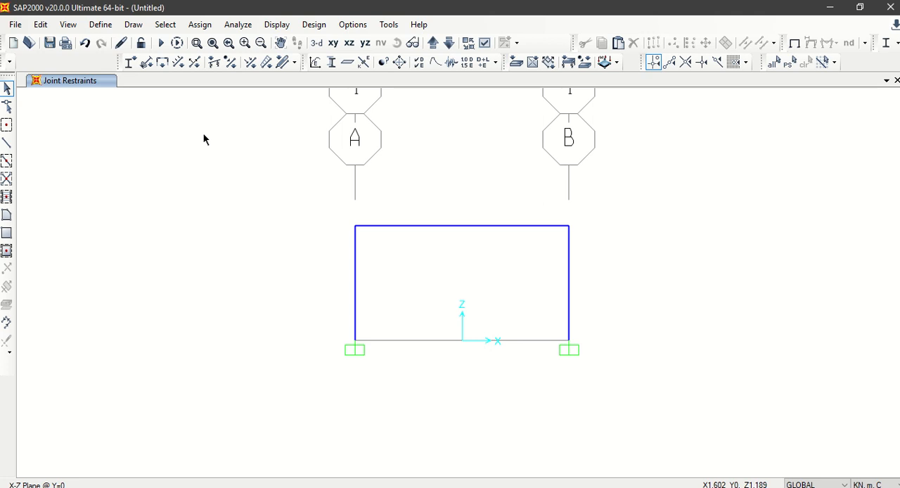
click(189, 27)
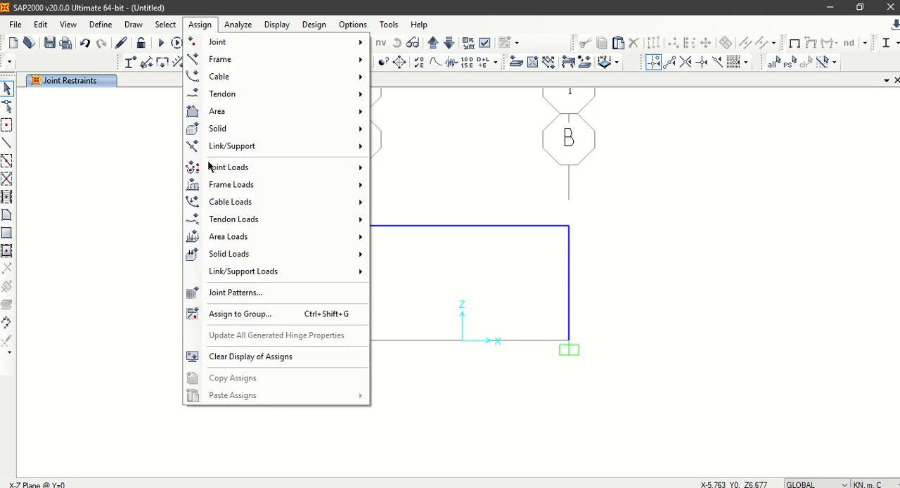
mouse_move(232, 237)
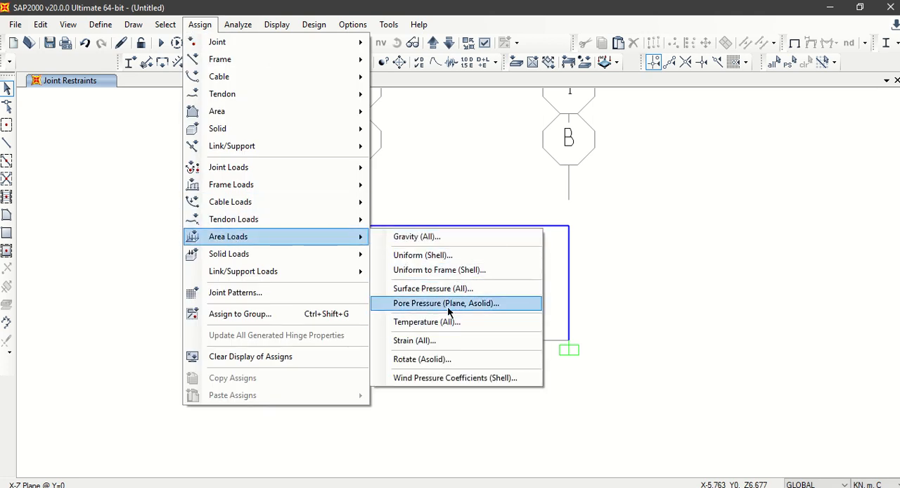
click(442, 187)
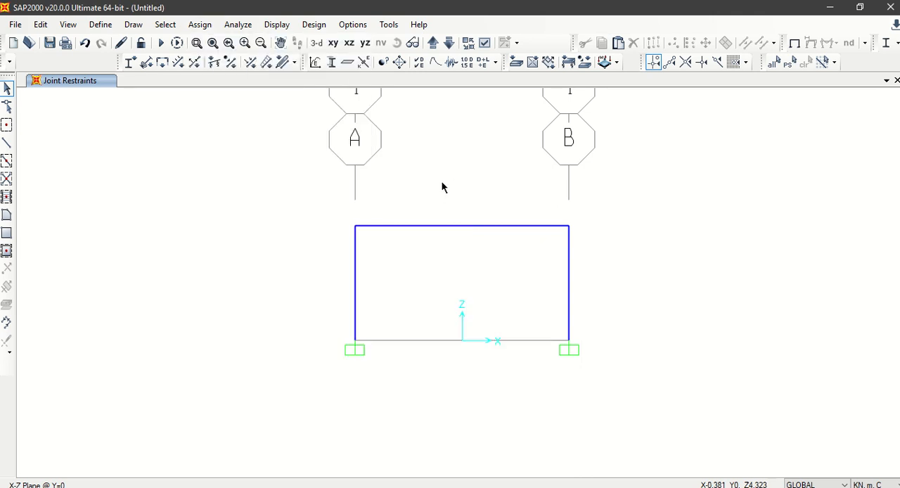
click(353, 224)
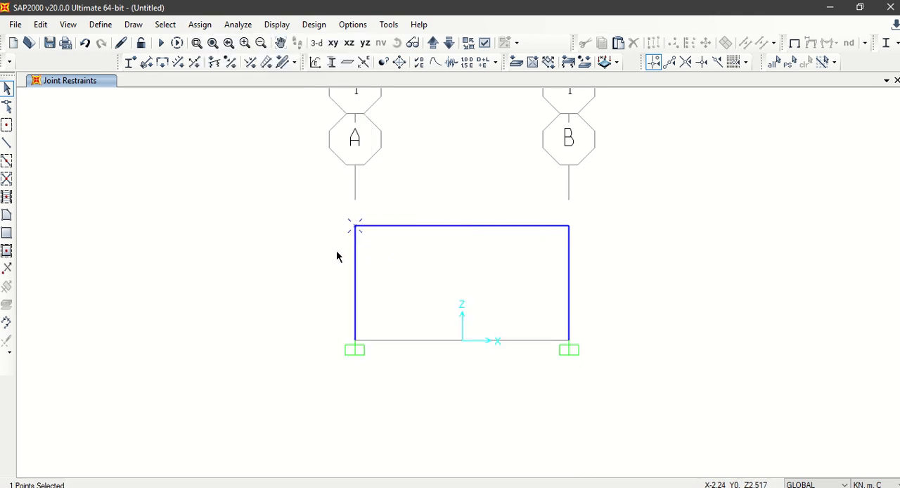
click(194, 26)
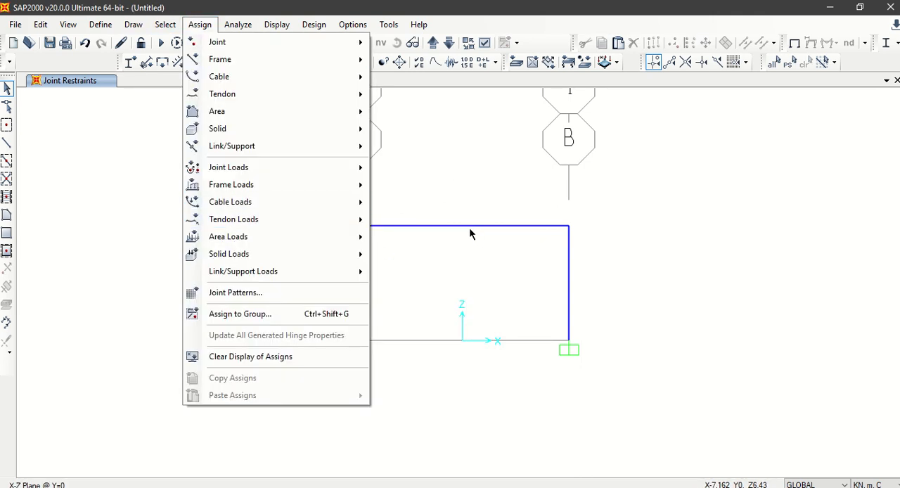
click(471, 234)
Step: Assign a uniform gravity load of 29 kN/m to the top beam in the DEAD pattern, checking the value in the Math-o-mir sketch
click(462, 227)
click(198, 25)
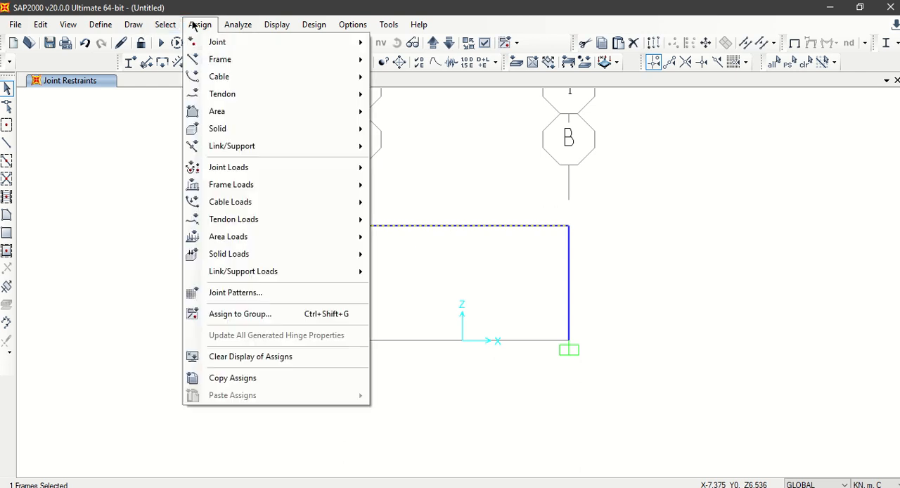
mouse_move(289, 185)
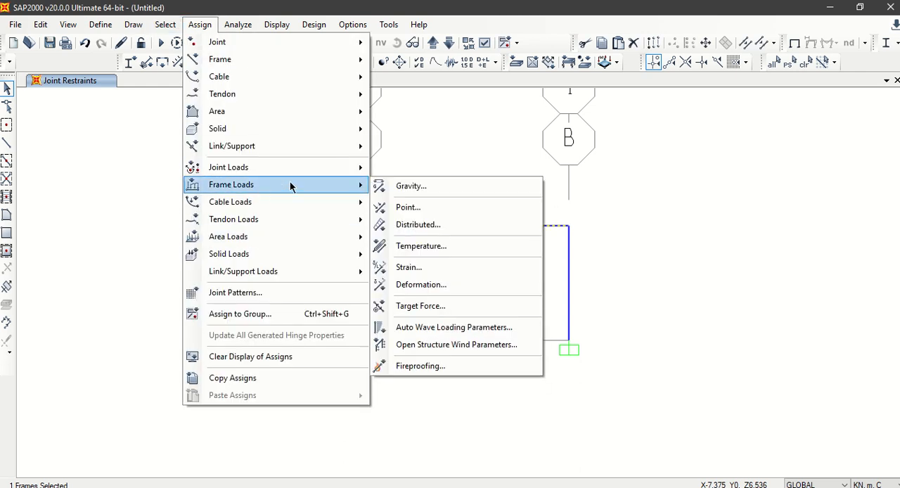
click(441, 225)
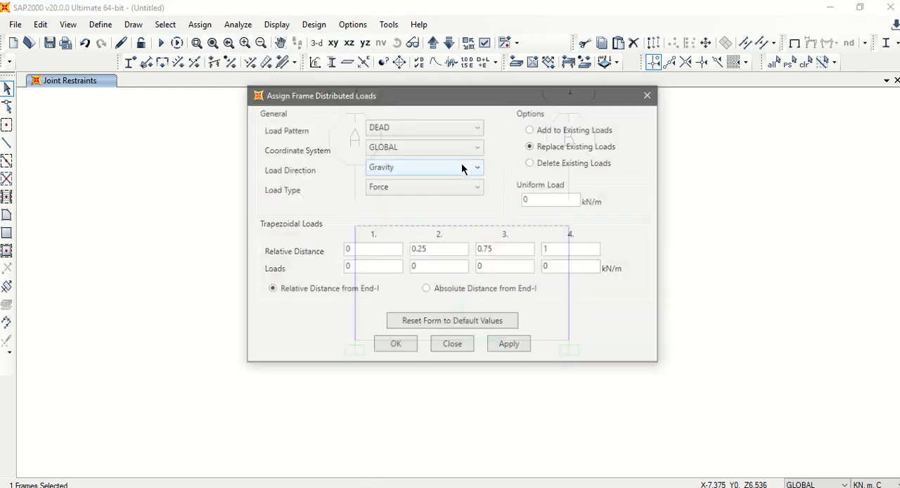
drag(512, 201, 507, 202)
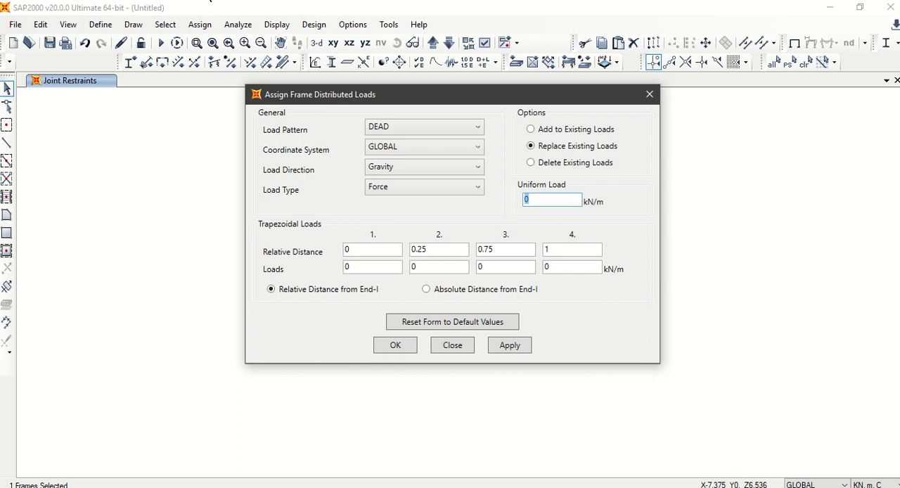
key(alt+Tab)
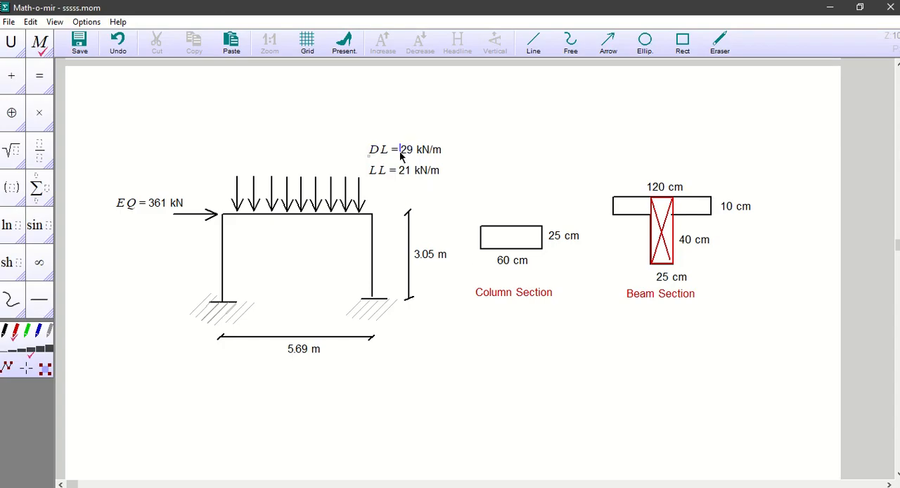
key(alt+Tab)
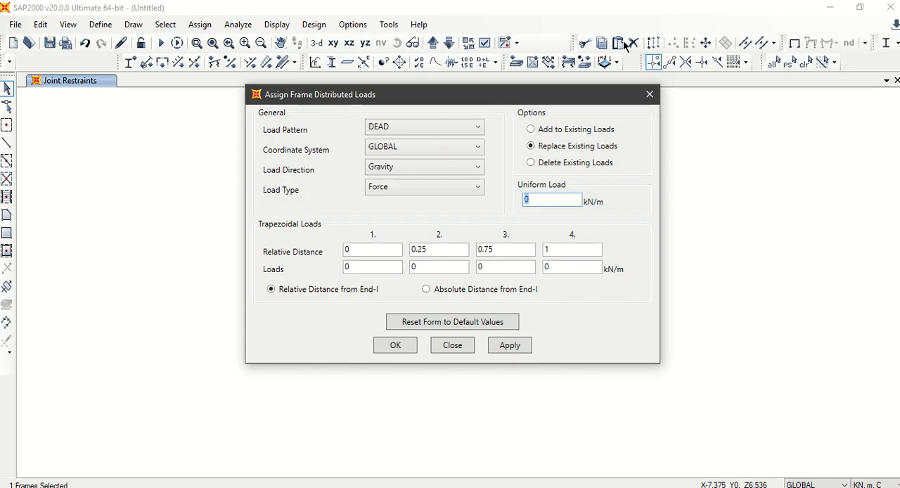
text(29)
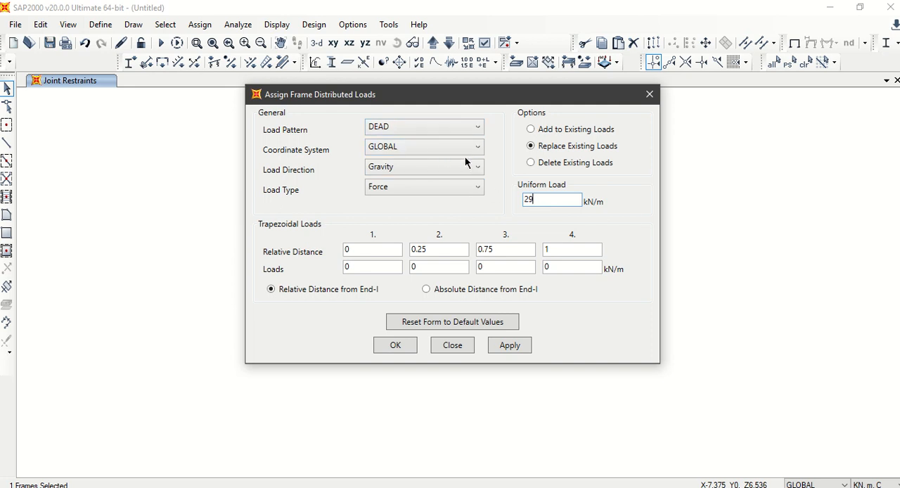
click(498, 344)
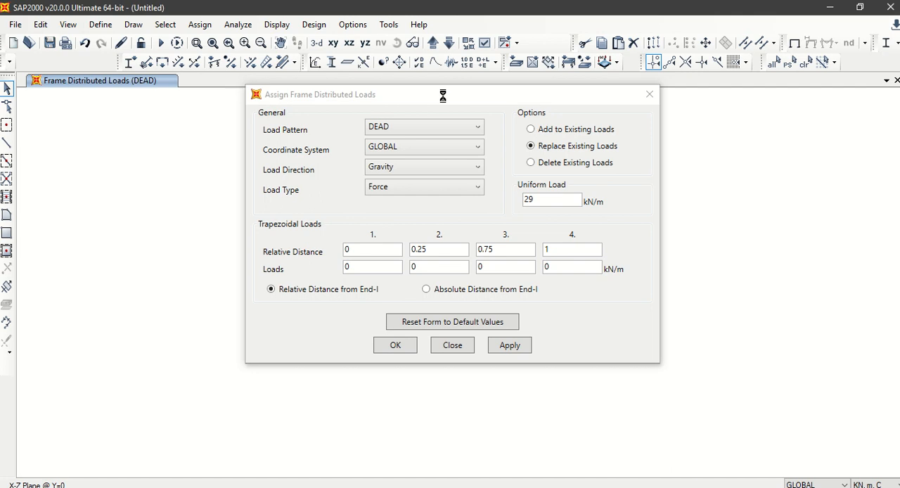
Step: Assign a uniform gravity load of 21 kN/m to the top beam in the LIVE pattern and finish the distributed load assignment
drag(445, 95, 679, 123)
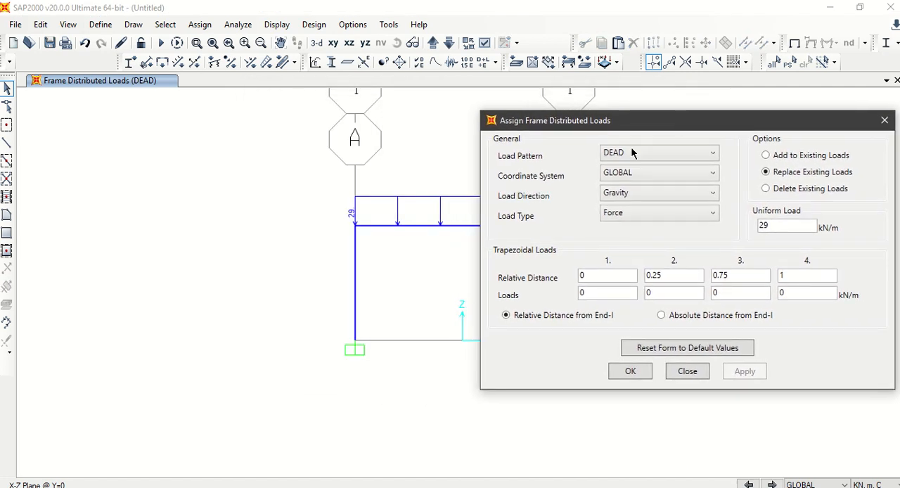
click(412, 223)
click(702, 152)
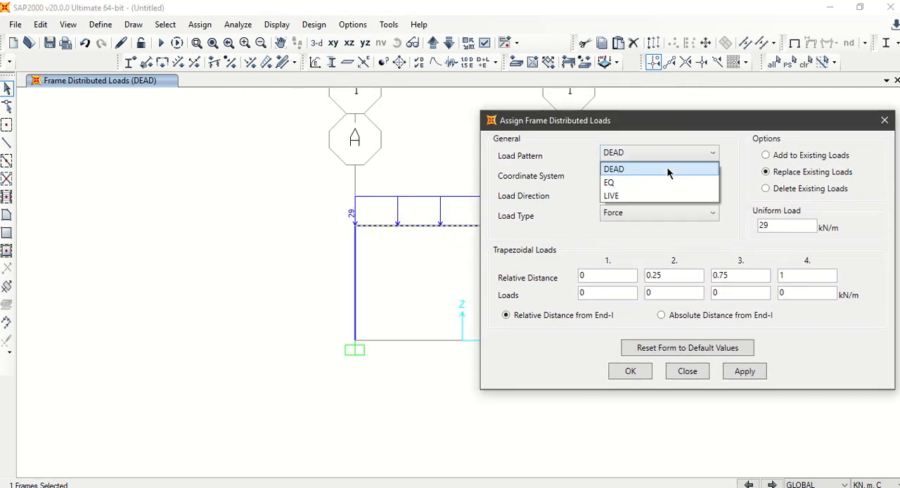
click(650, 196)
drag(772, 224, 754, 232)
text(2)
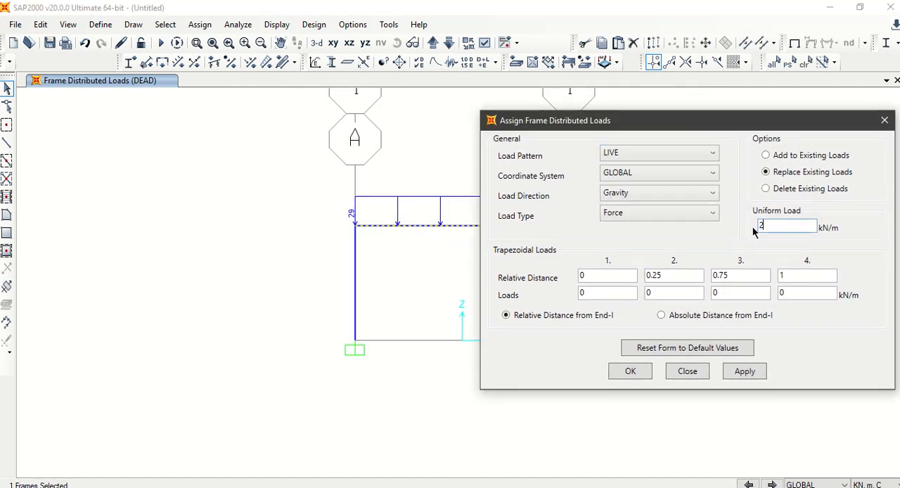
text(1)
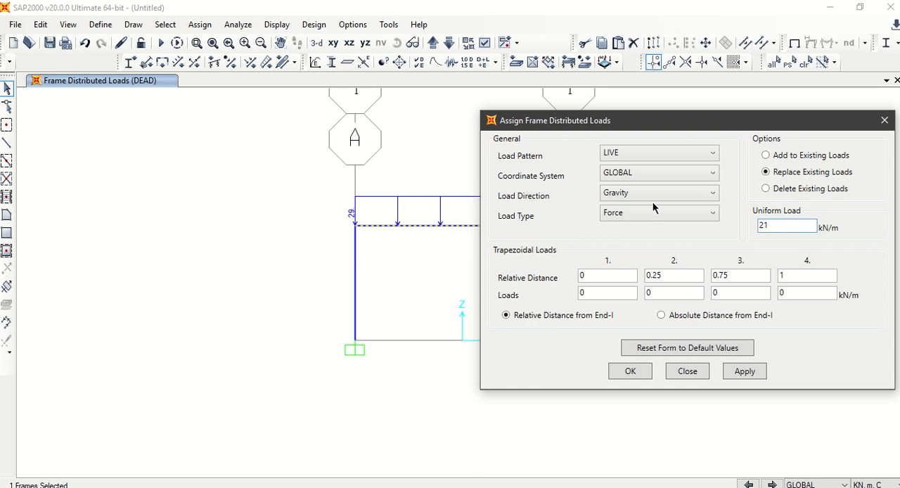
click(745, 371)
click(629, 373)
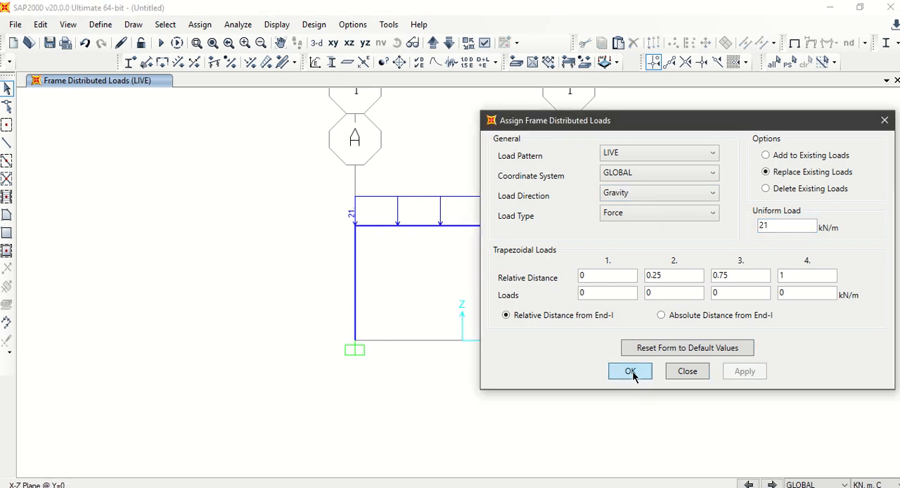
Step: Examine the loads assigned to the top beam in its line information
click(435, 225)
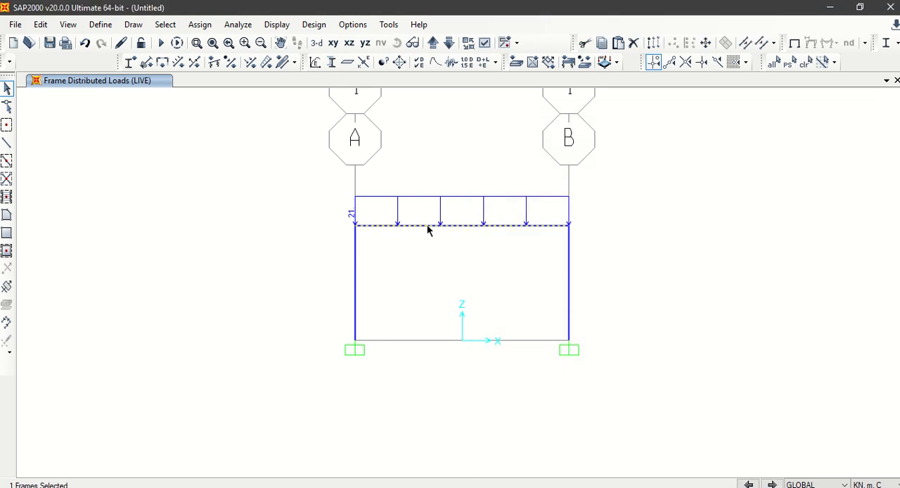
right_click(427, 227)
click(380, 85)
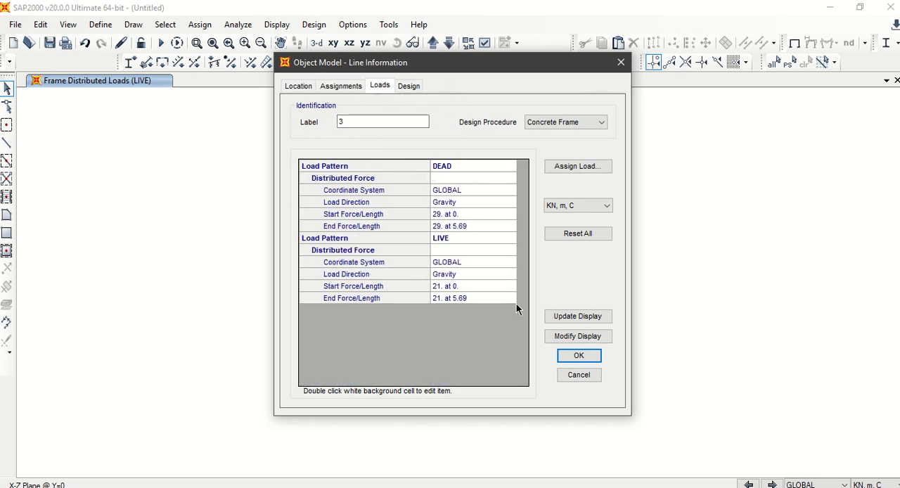
click(581, 356)
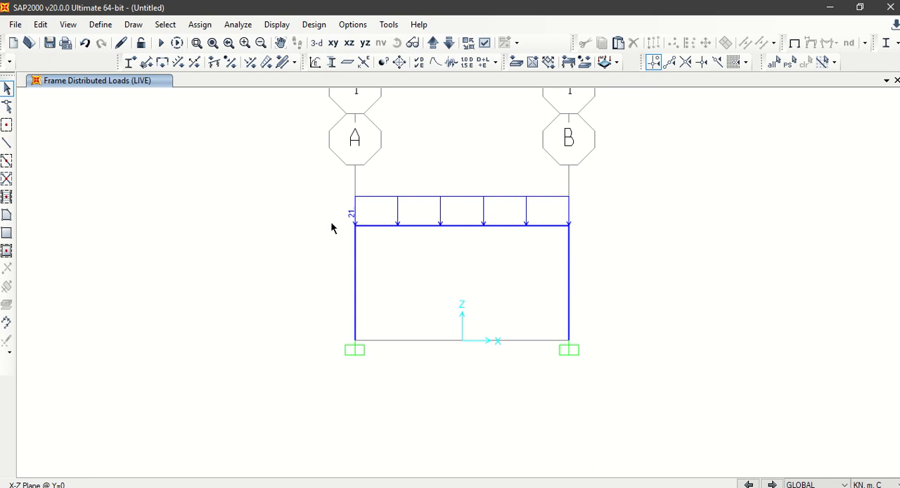
Step: Select the joint atop the grid A column and set up a joint force assignment for the EQ load pattern
drag(337, 212, 373, 254)
click(200, 25)
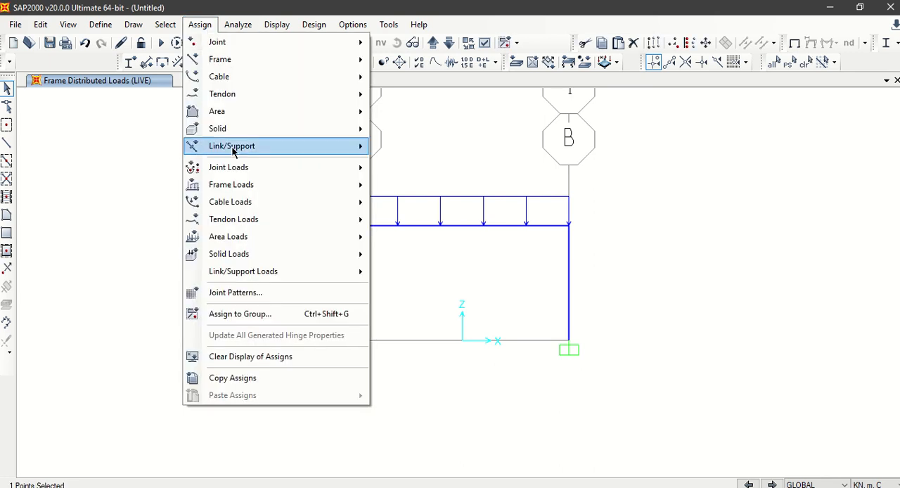
mouse_move(240, 169)
click(380, 169)
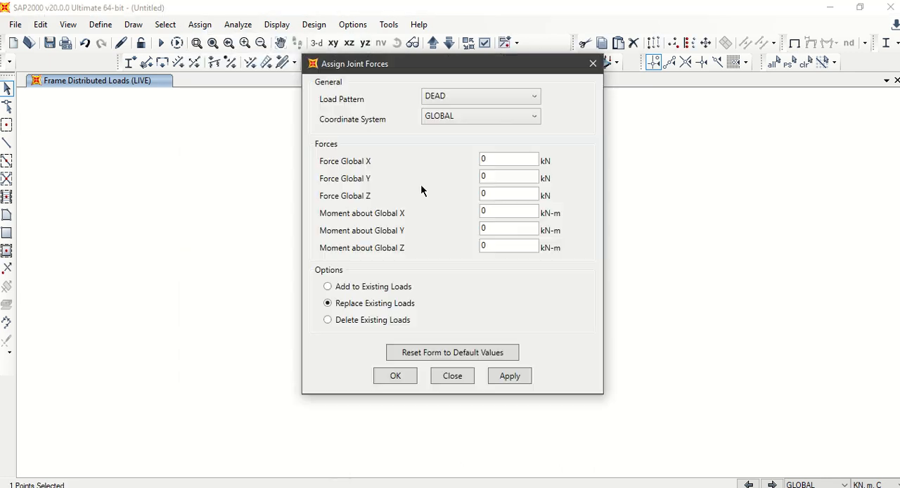
click(465, 98)
click(461, 126)
Step: Apply a Global X force of 361 kN to the selected joint, checking the value in the Math-o-mir sketch
drag(502, 158, 465, 162)
drag(458, 74, 621, 85)
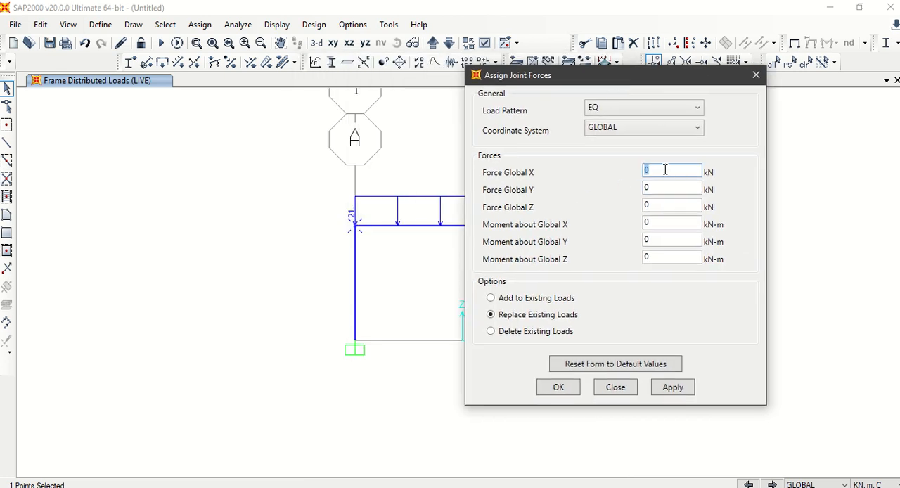
key(alt+Tab)
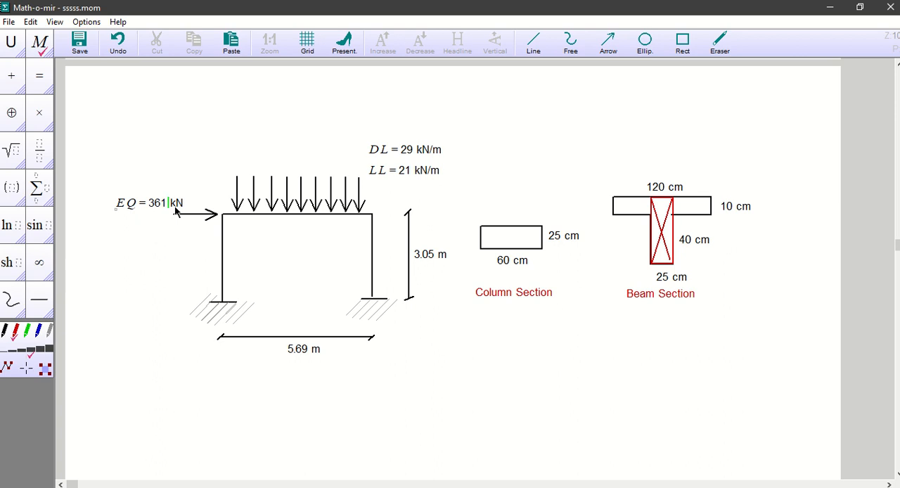
key(alt+Tab)
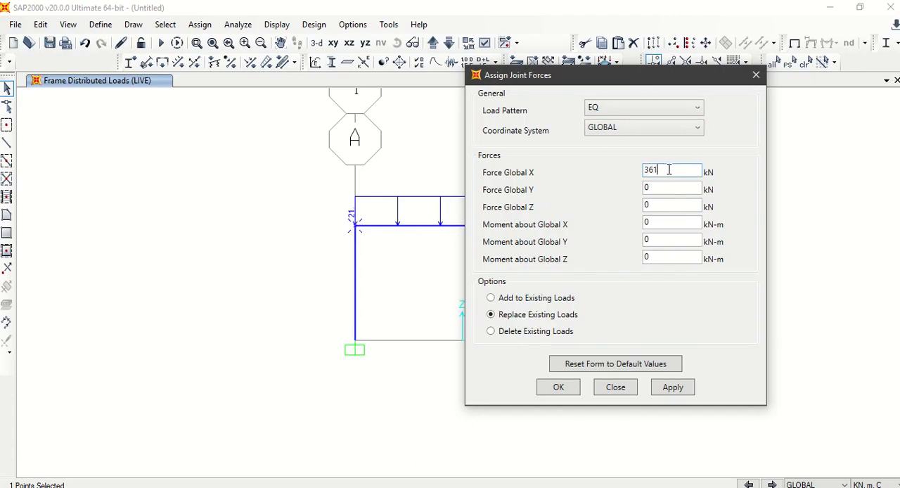
click(671, 185)
click(672, 388)
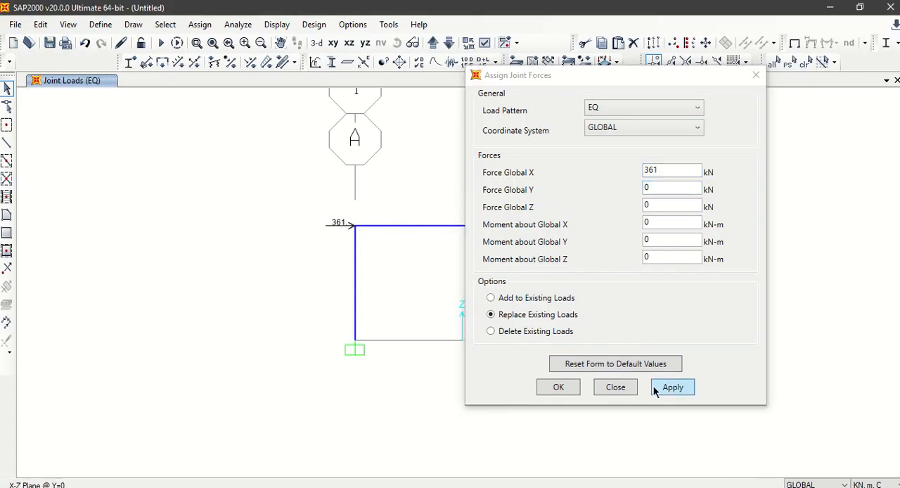
click(559, 388)
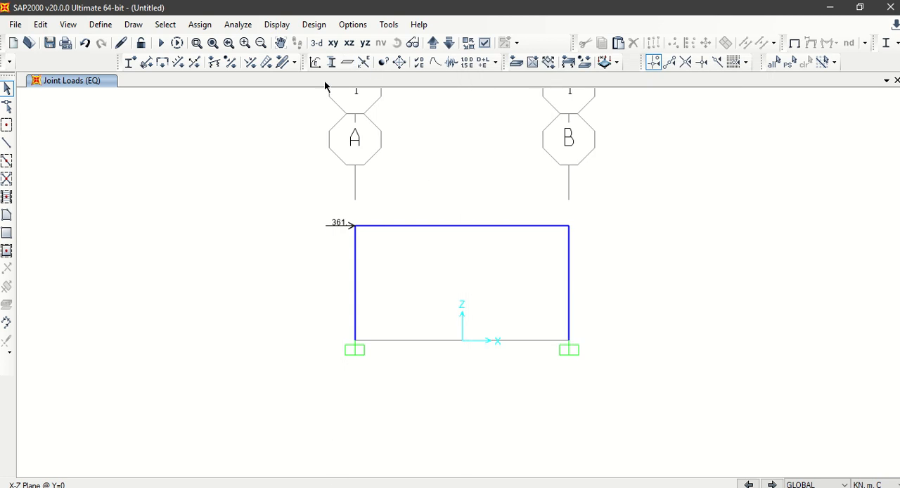
Step: Display the undeformed shape of the whole frame and run the analysis for all load cases
click(796, 43)
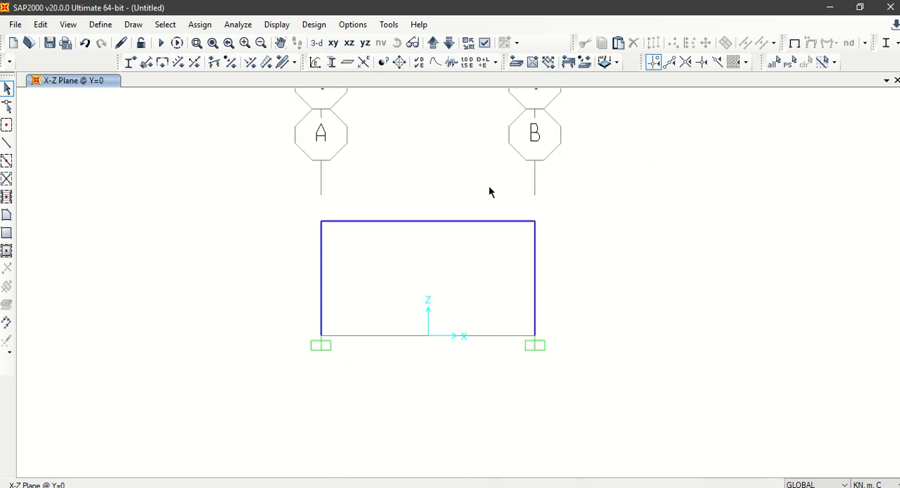
click(213, 44)
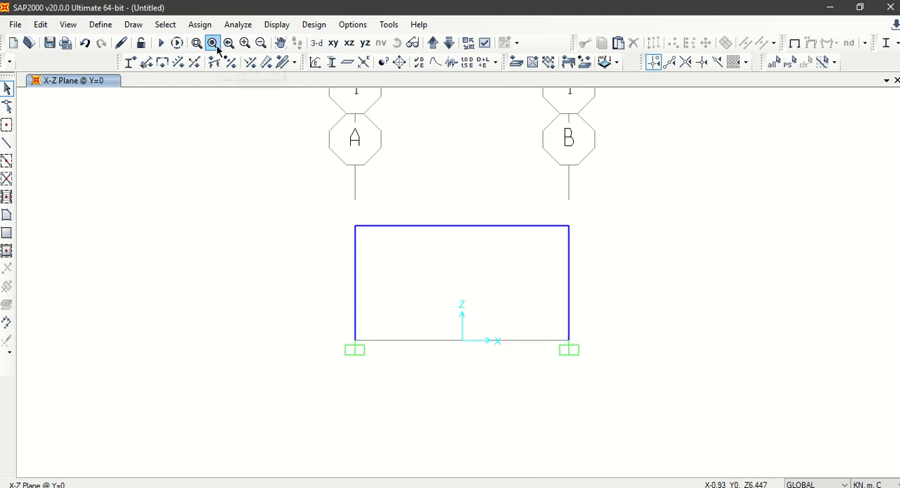
click(160, 44)
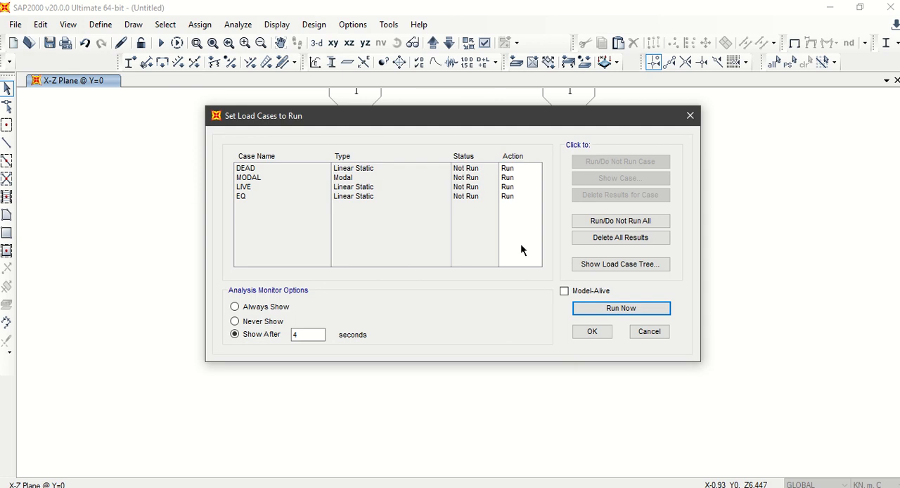
click(596, 311)
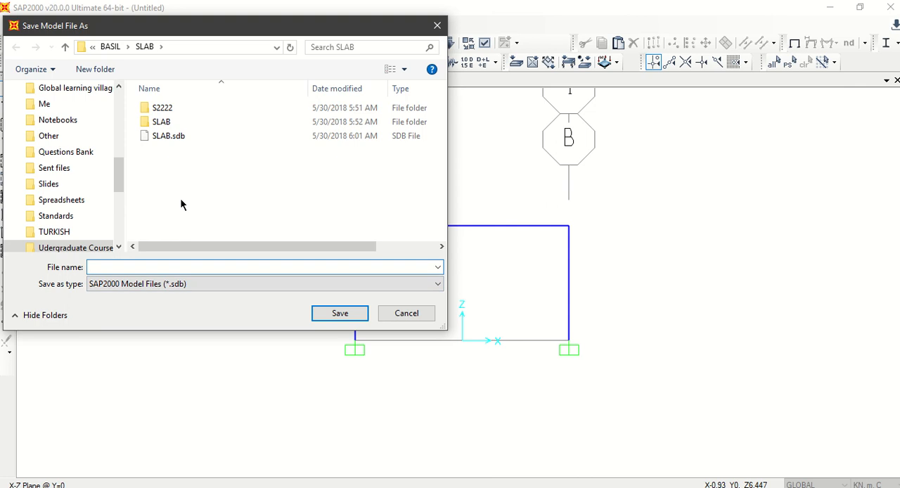
Step: Create a folder named FRAME inside the SLAB folder and open it as the save location
right_click(178, 176)
mouse_move(134, 317)
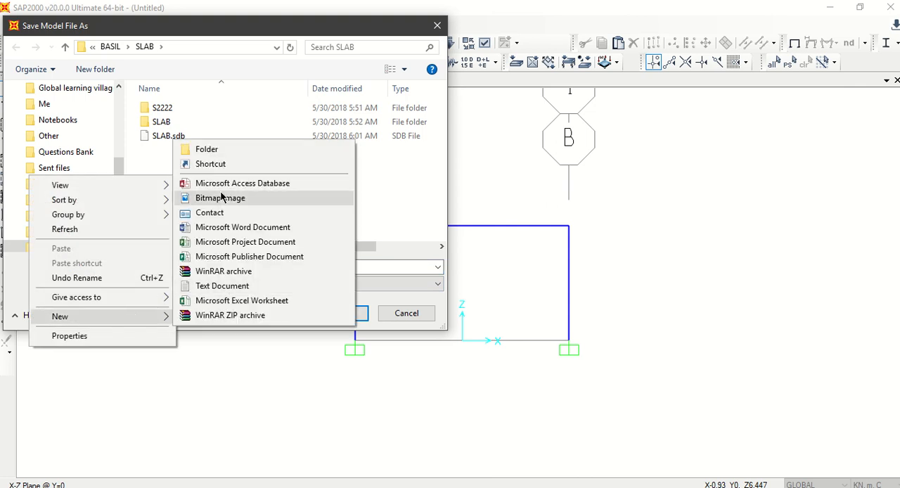
click(211, 150)
text(FRAME)
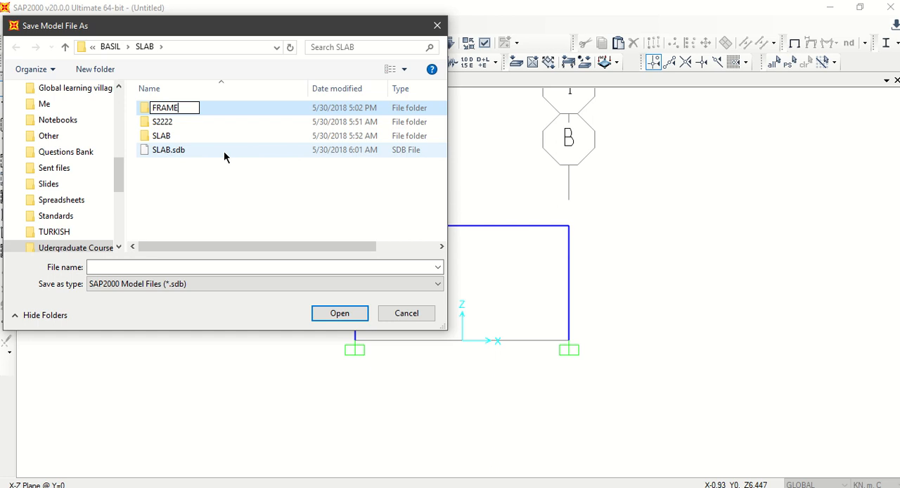
key(Return)
key(Return)
Step: Save the model as F in the FRAME folder and let the analysis run
click(191, 267)
text(F)
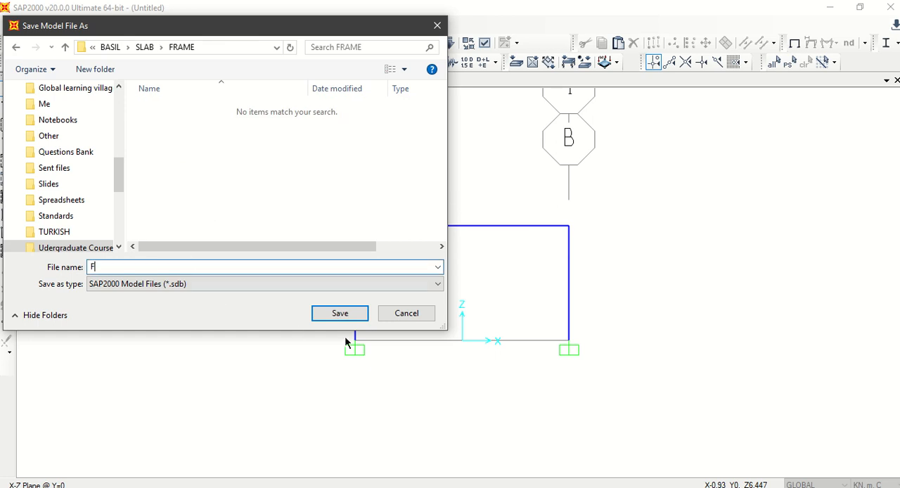
click(341, 313)
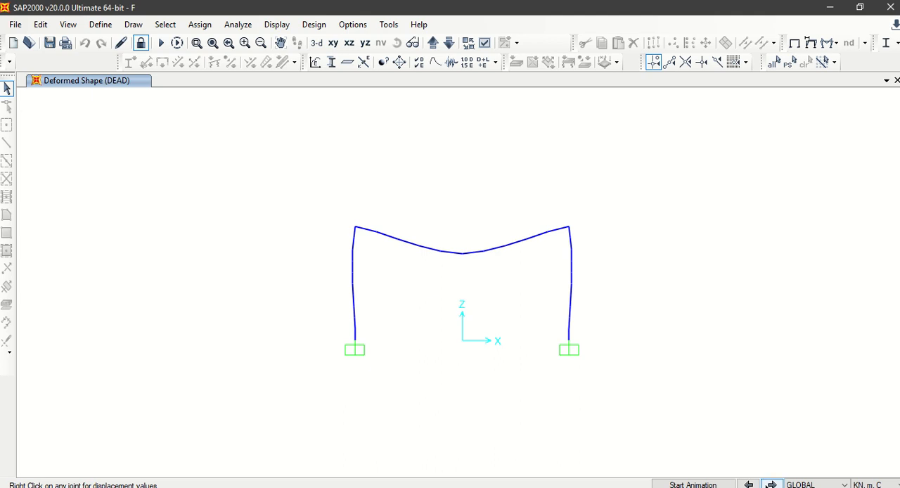
Step: Examine the frame's deformed shapes for the load cases up to EQ and for combinations COMB1 through COMB5
click(773, 485)
click(772, 485)
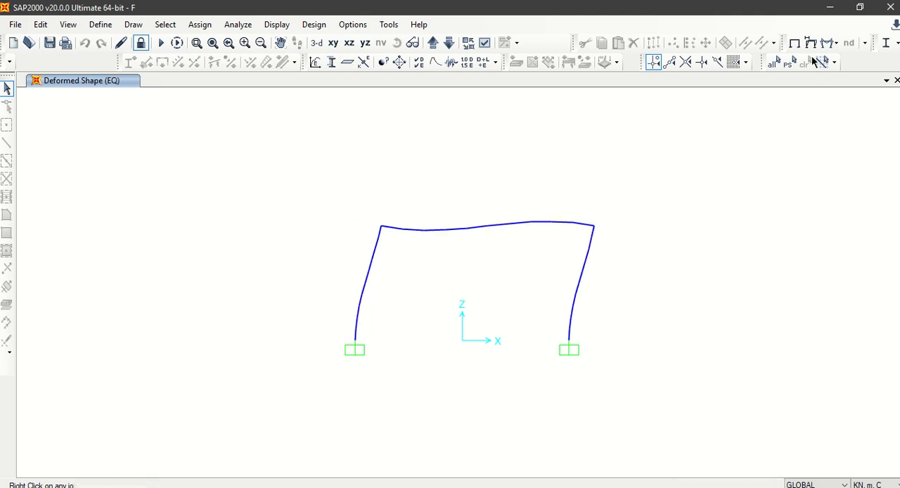
key(F6)
click(492, 44)
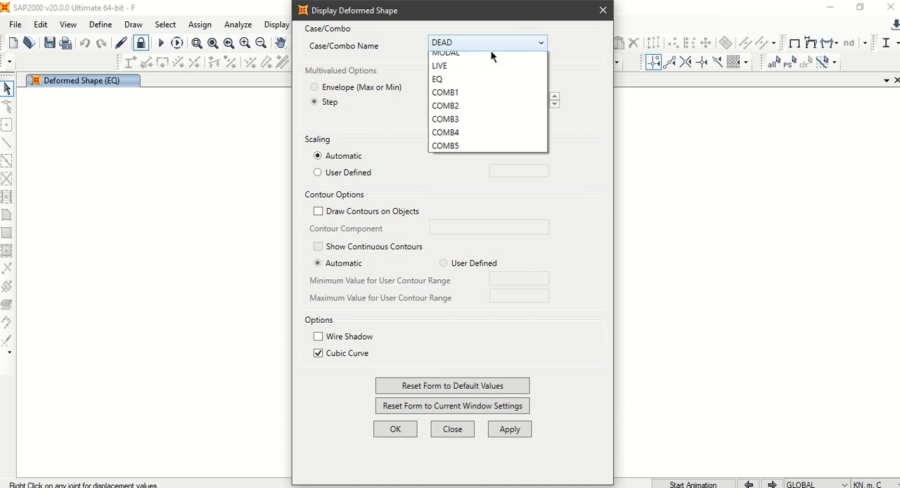
click(476, 111)
click(403, 428)
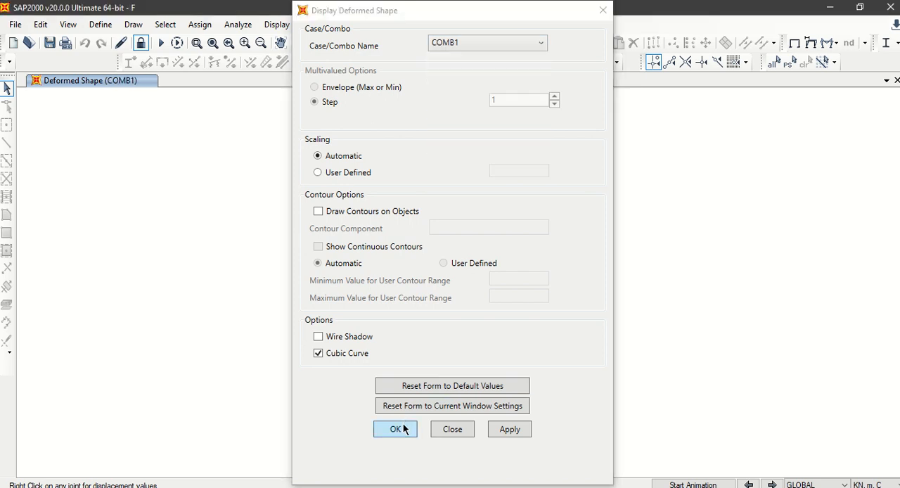
click(772, 485)
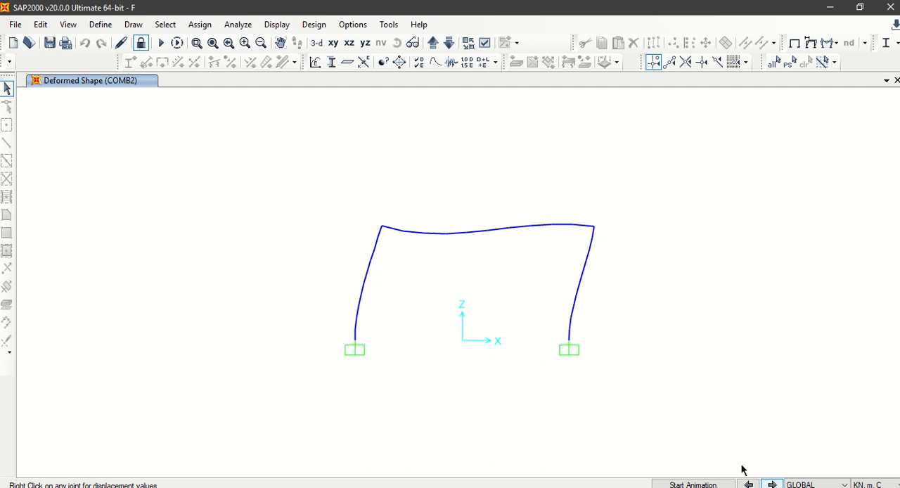
click(770, 485)
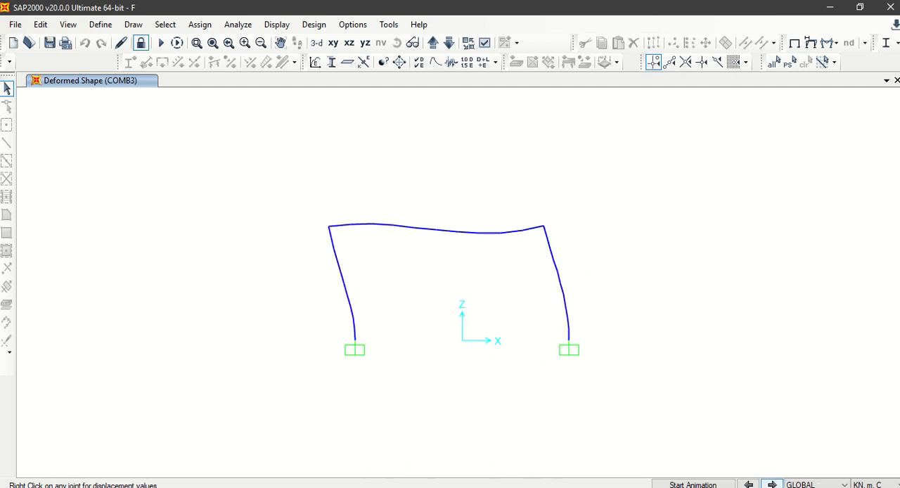
click(772, 485)
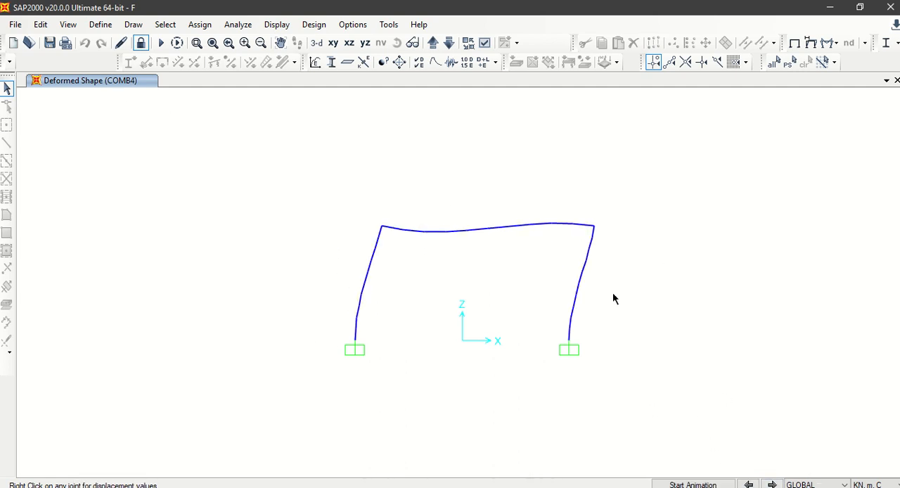
click(772, 485)
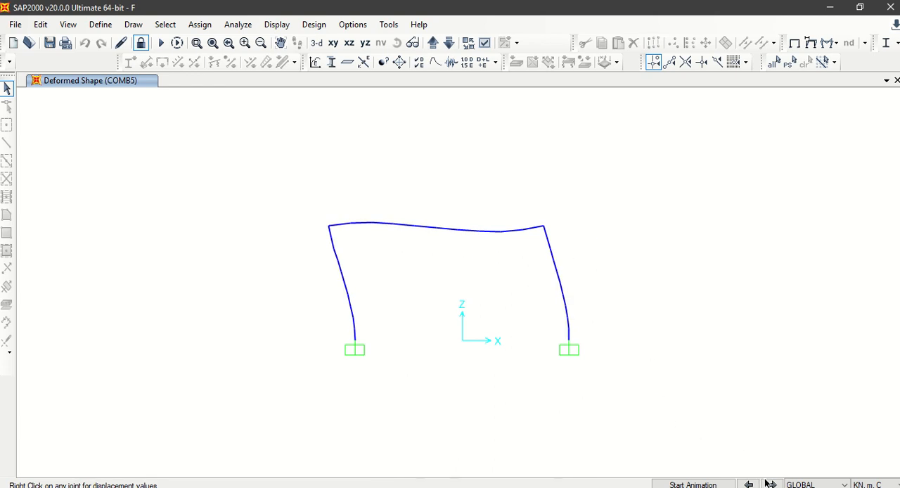
Step: Display the frame's Moment 3-3 force diagram for COMB1 with values shown
click(828, 43)
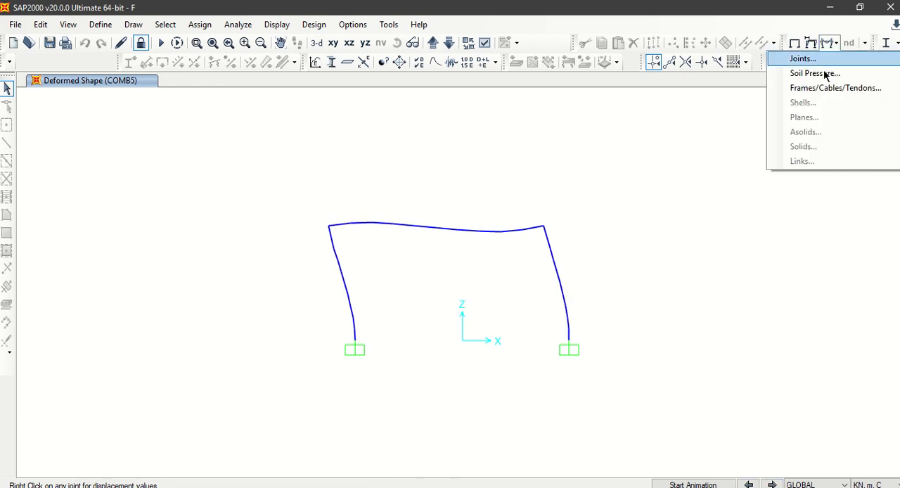
click(828, 87)
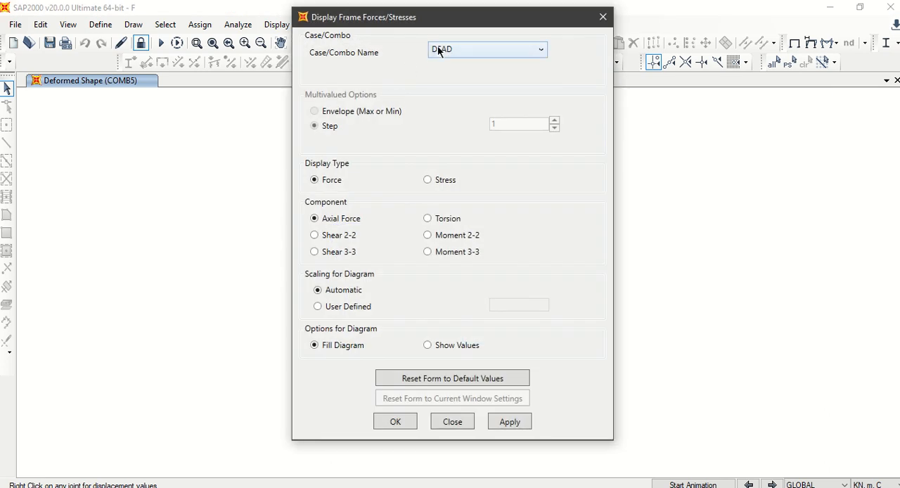
click(438, 50)
click(457, 119)
click(510, 421)
drag(443, 19, 735, 44)
click(687, 447)
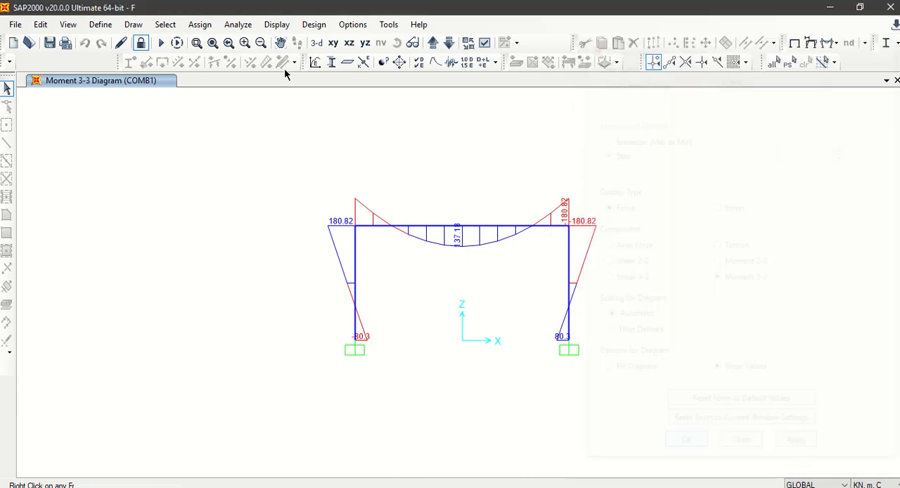
click(244, 43)
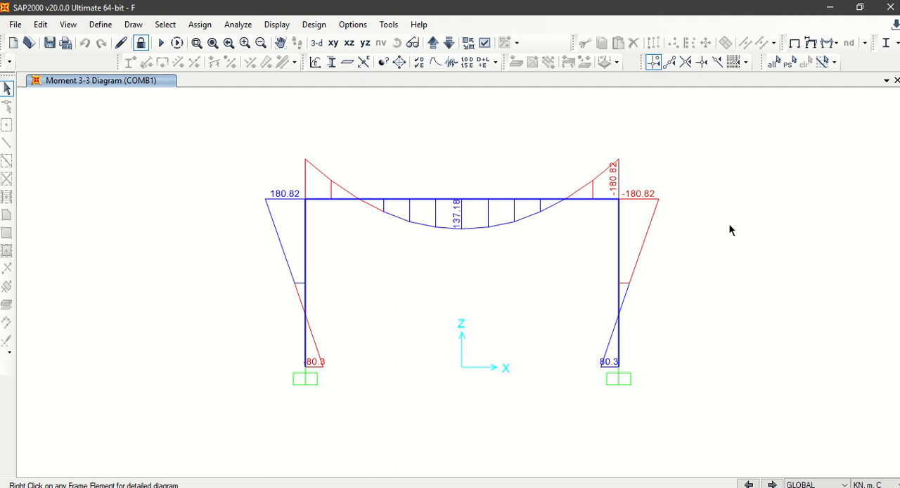
Step: Compare the Moment 3-3 diagrams of COMB1, COMB2 and COMB3, examining the grid A beam-column corner closely for COMB3
click(773, 484)
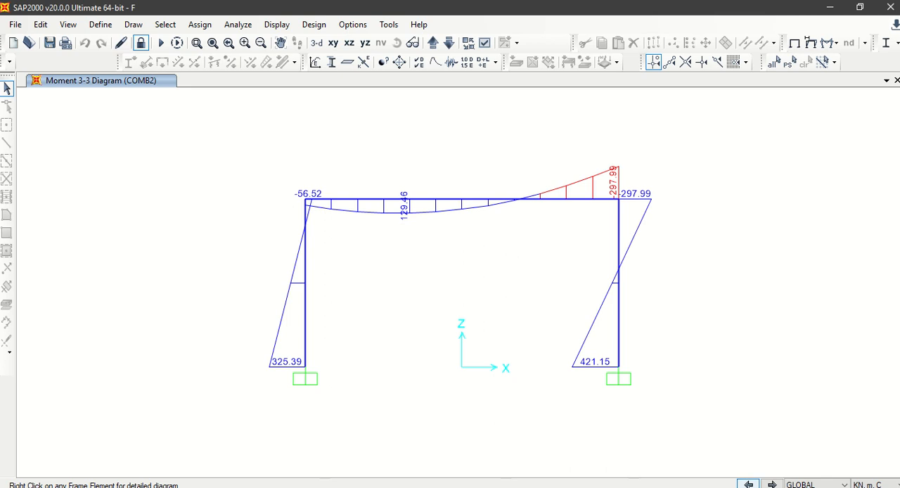
click(748, 485)
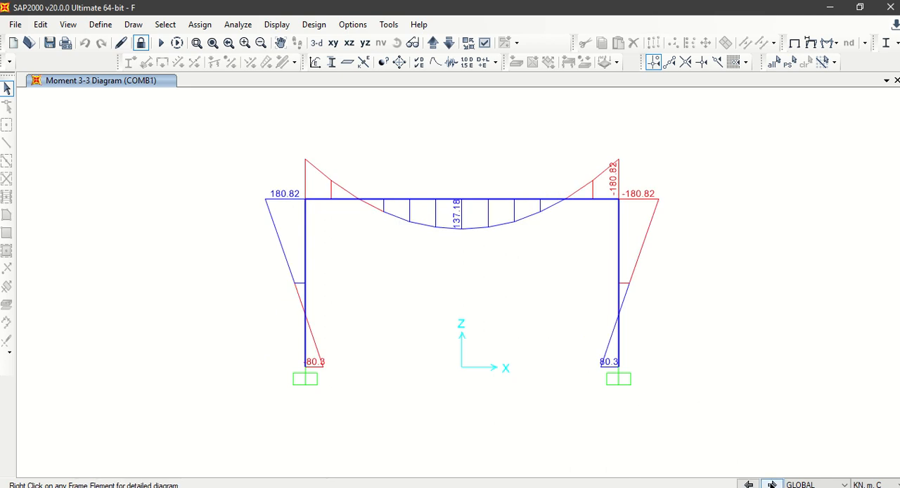
click(772, 486)
click(772, 486)
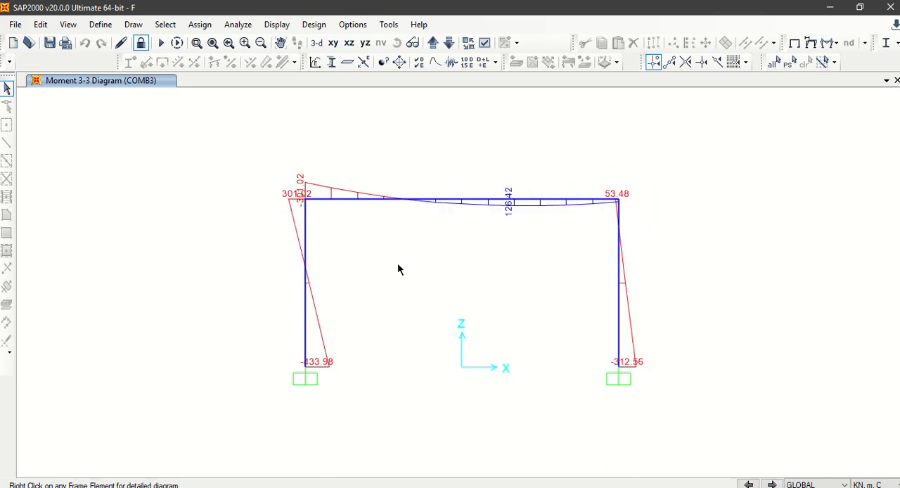
mouse_move(337, 204)
scroll(296, 189, up, 2)
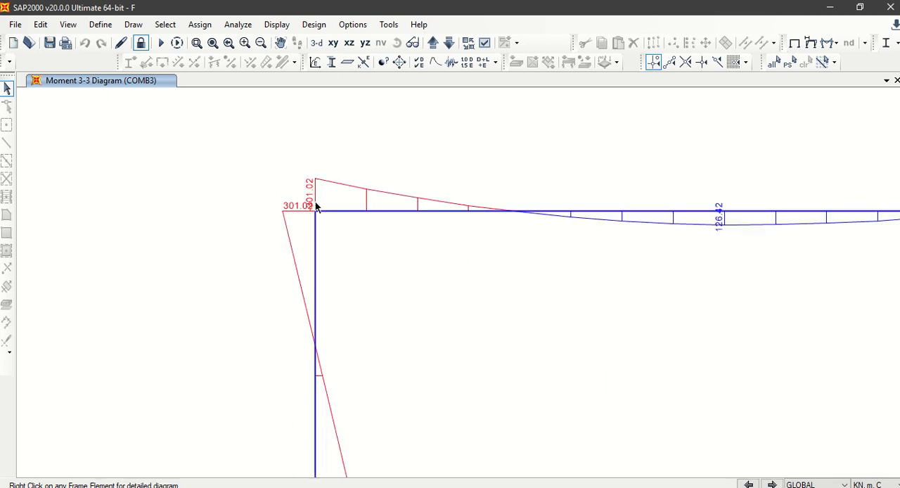
scroll(327, 211, down, 4)
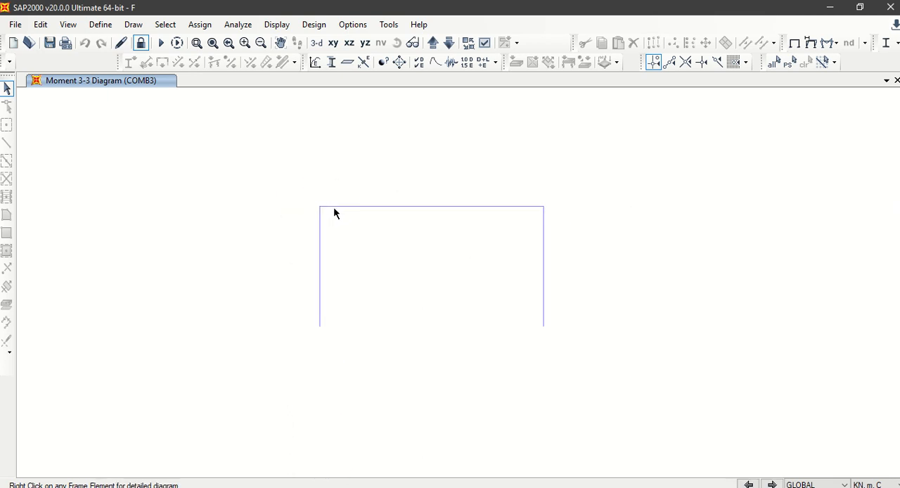
click(216, 48)
Step: Redisplay the COMB1 Moment 3-3 diagram with a user-defined diagram scale of 0.004
click(828, 45)
click(827, 88)
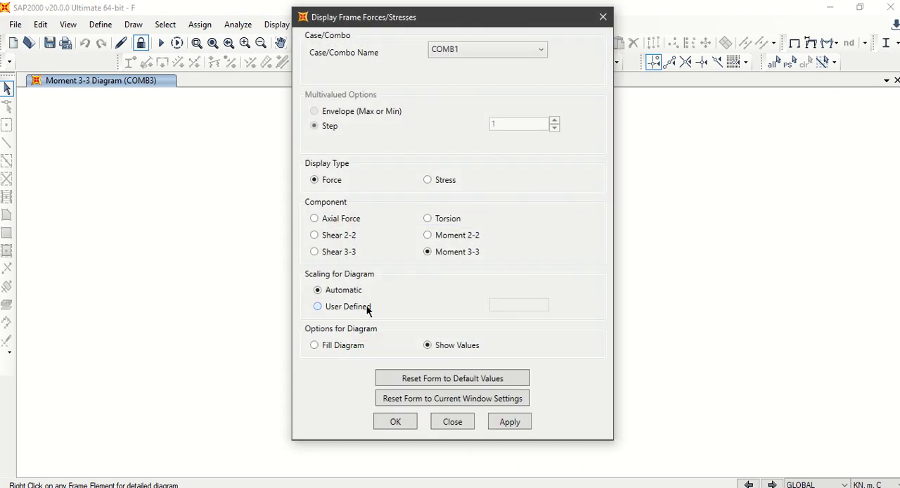
click(366, 307)
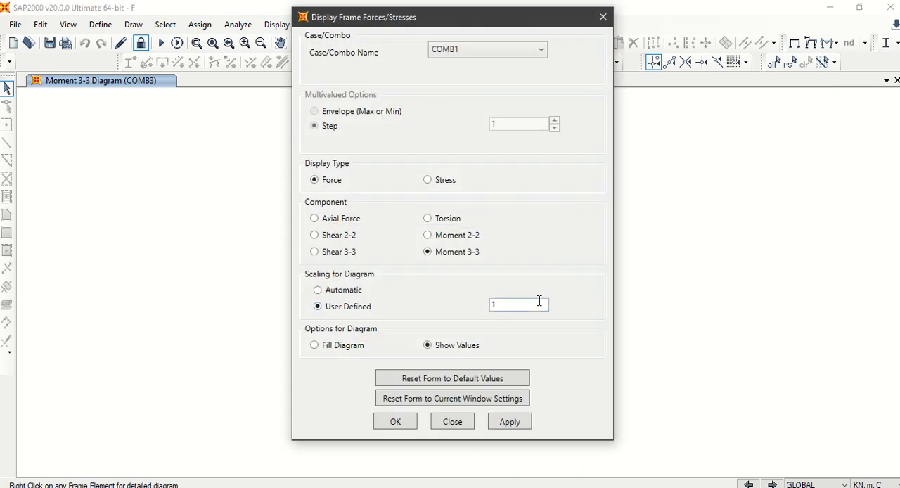
drag(539, 302, 488, 311)
text(0.004)
click(395, 422)
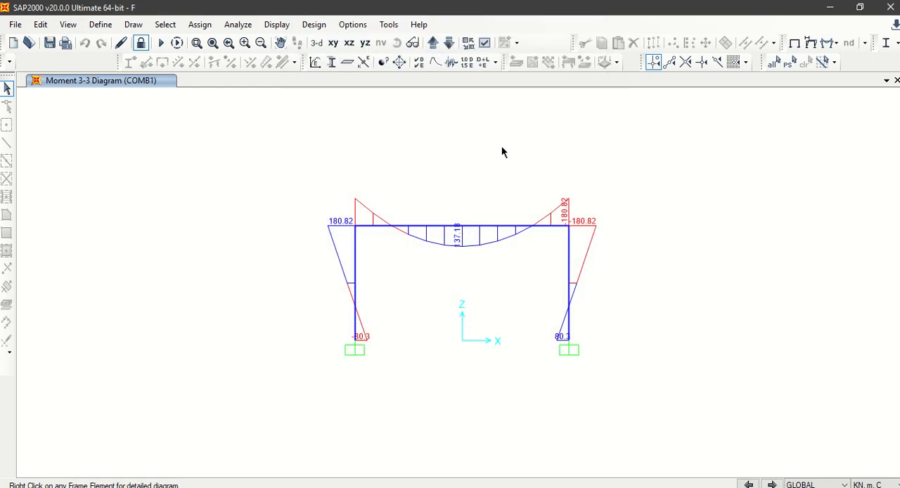
Step: Examine the rescaled Moment 3-3 diagrams of COMB2 through COMB5, comparing COMB4 with COMB5
click(772, 484)
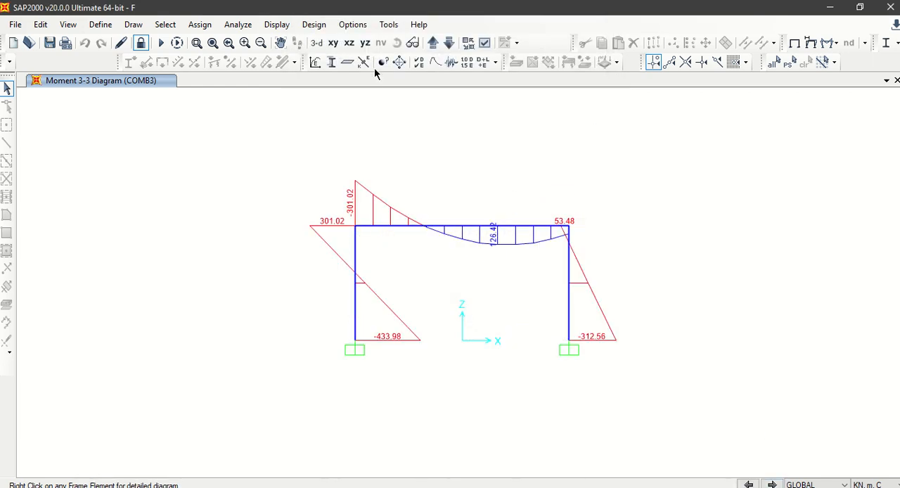
click(245, 42)
click(244, 42)
click(245, 42)
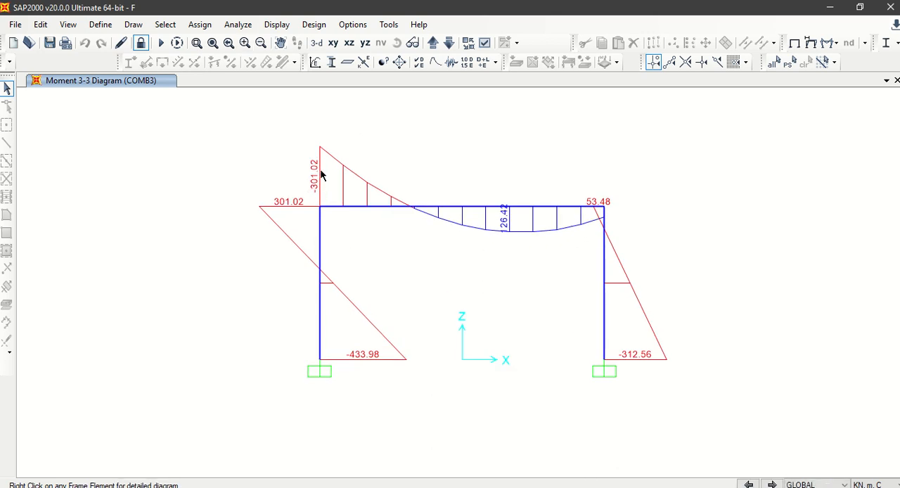
click(771, 484)
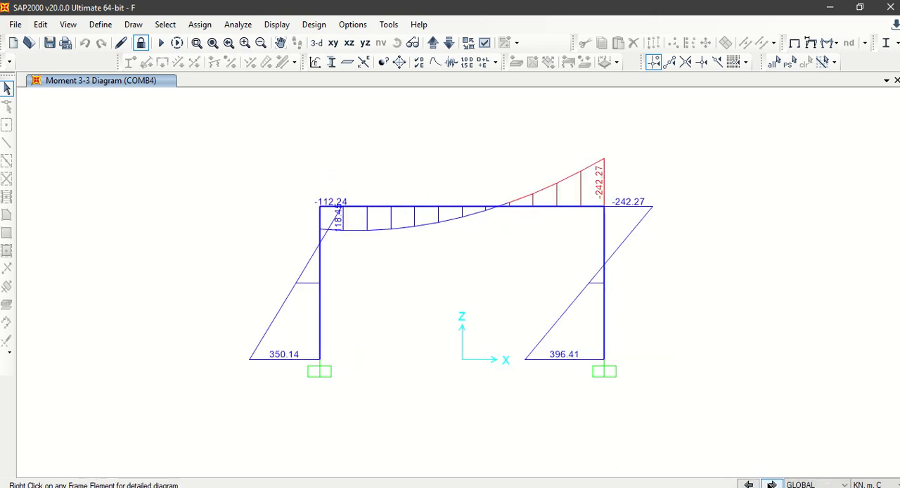
click(771, 485)
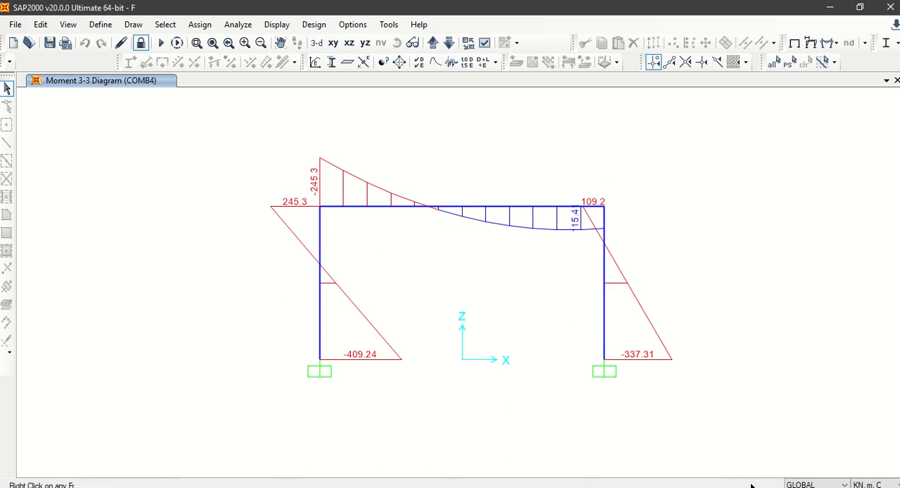
click(749, 485)
click(772, 485)
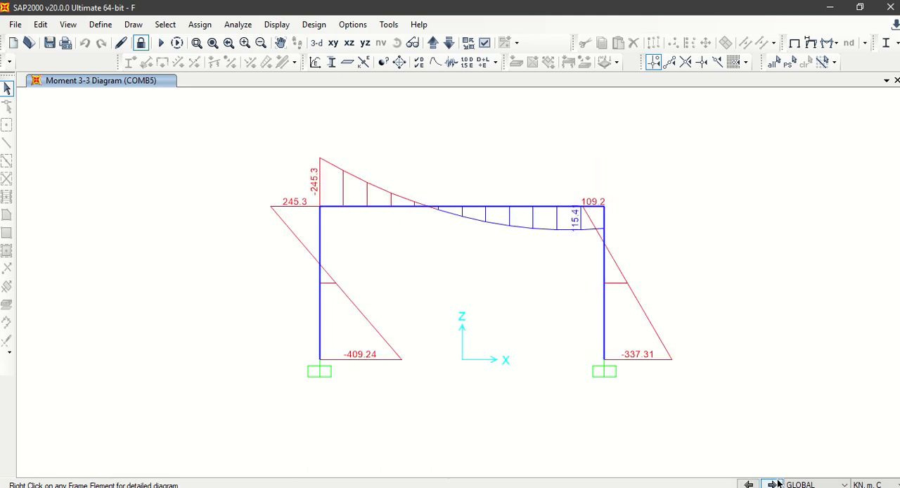
Step: Return to the COMB1 Moment 3-3 diagram and compare it with COMB2, reading the moments along the COMB2 beam
click(749, 485)
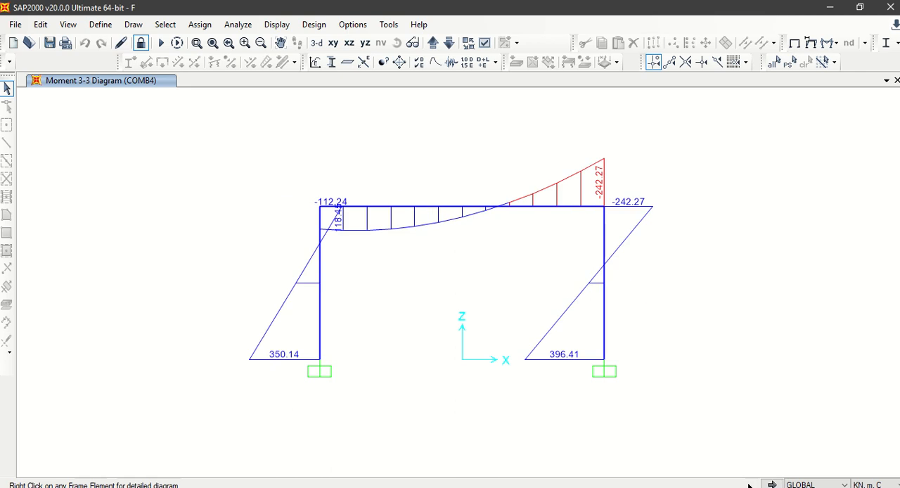
click(749, 485)
click(749, 485)
click(749, 484)
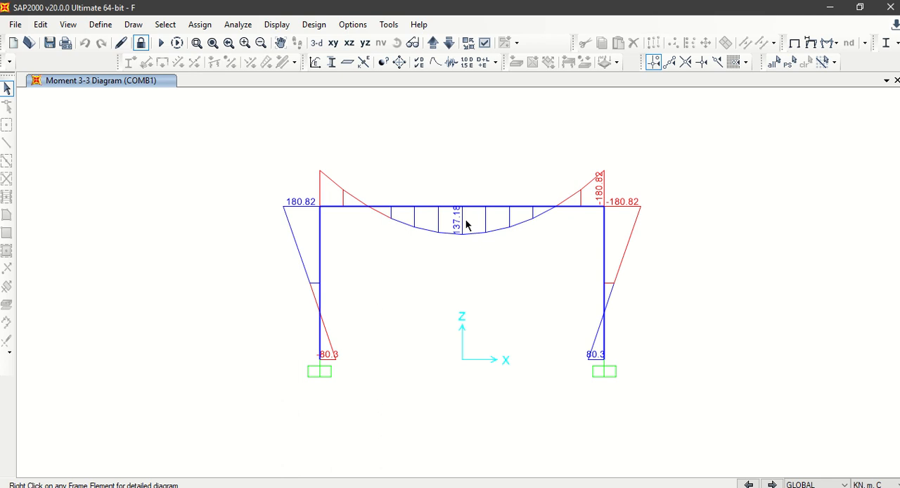
click(772, 485)
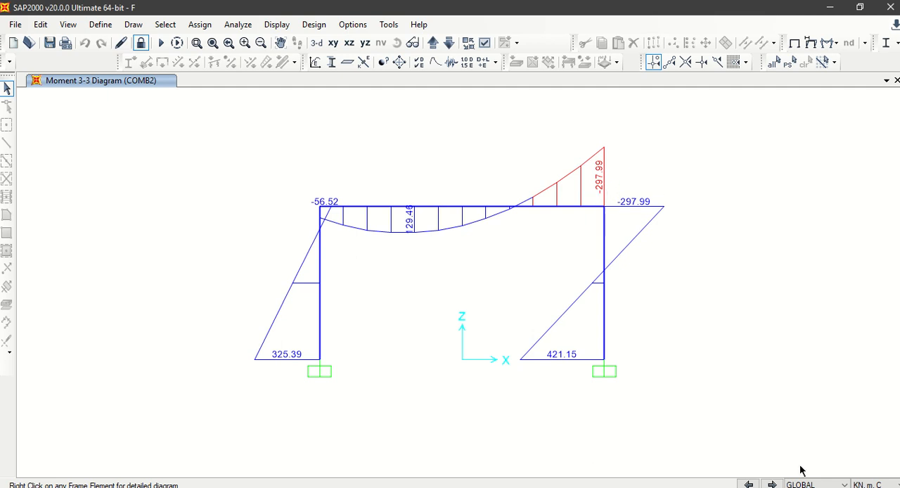
click(749, 485)
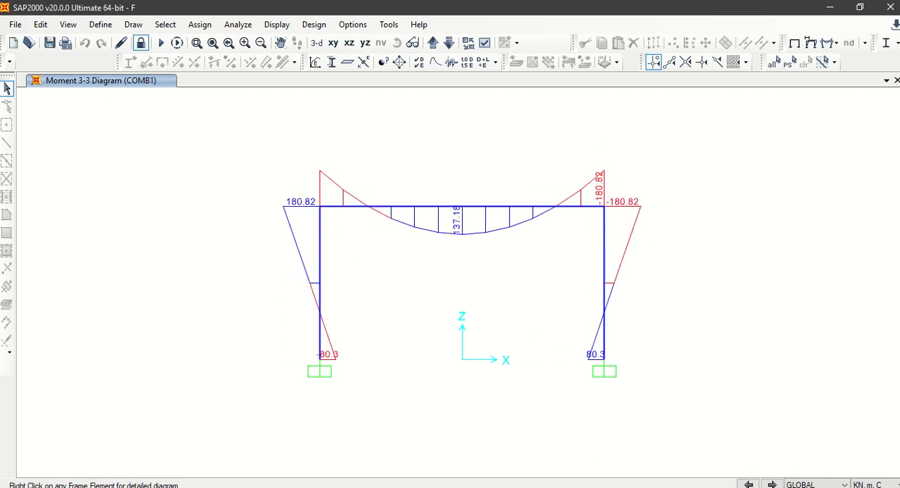
click(772, 485)
mouse_move(574, 213)
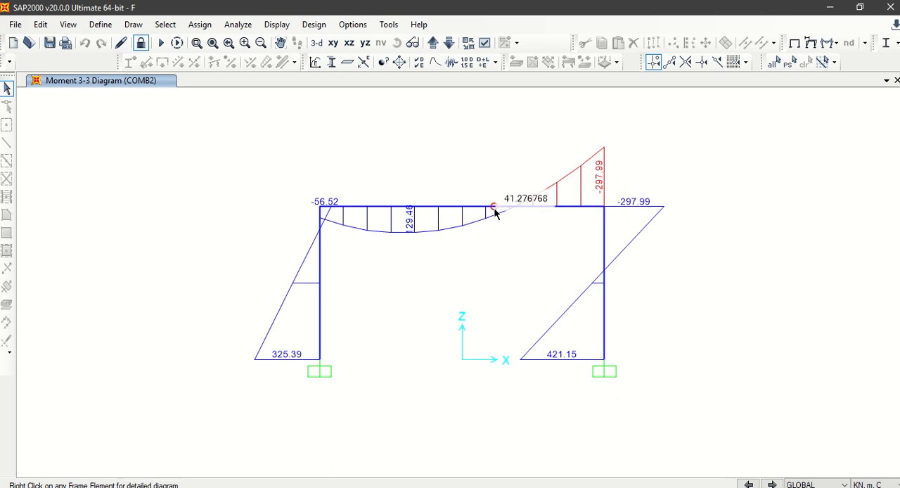
mouse_move(371, 211)
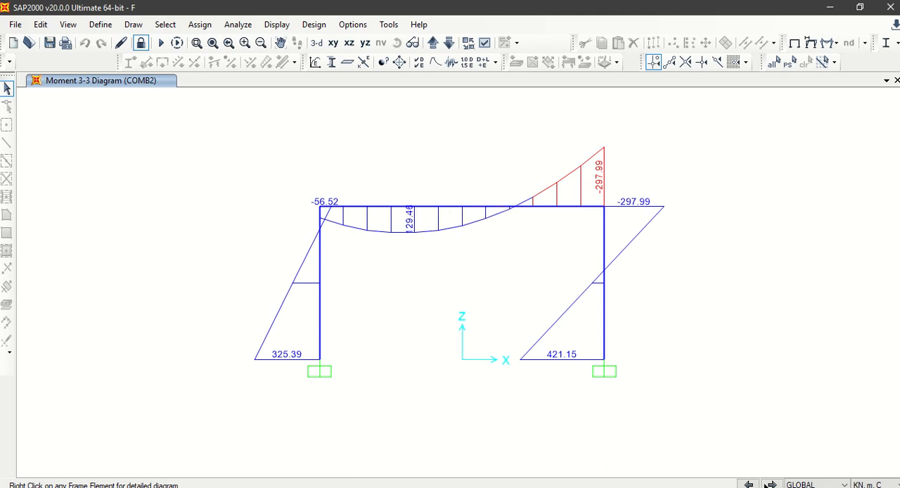
click(750, 485)
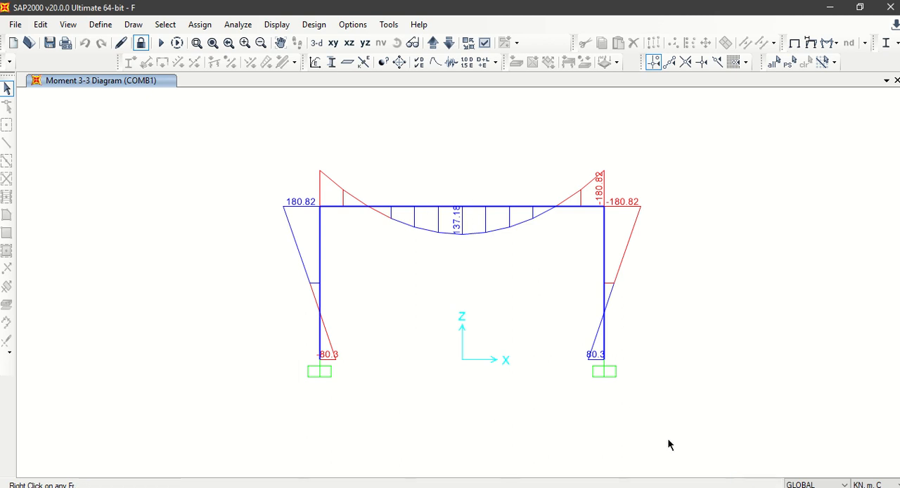
click(772, 485)
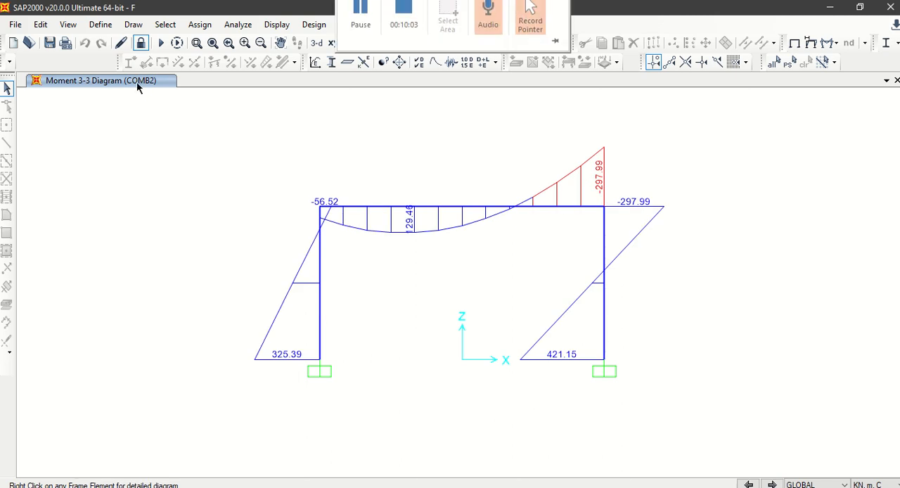
click(749, 485)
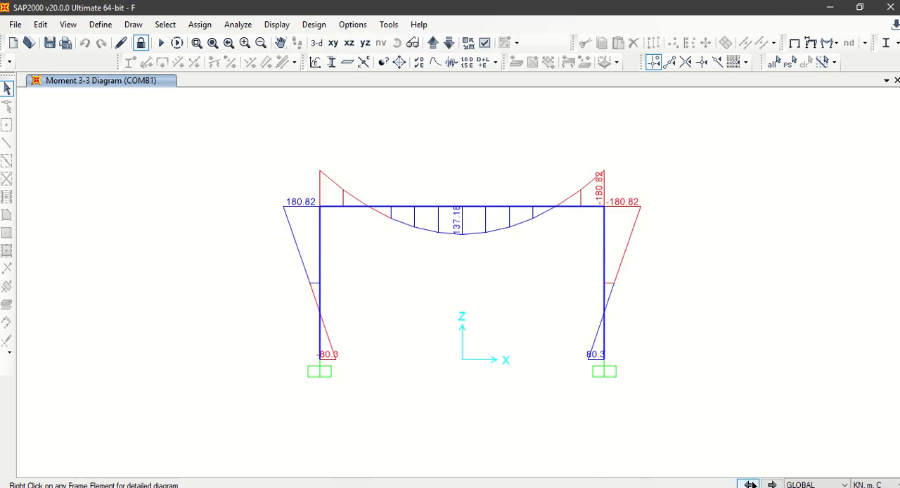
Step: Display the Shear 2-2 force diagram for COMB1 with values shown and the user-defined scale of 0.004
click(772, 485)
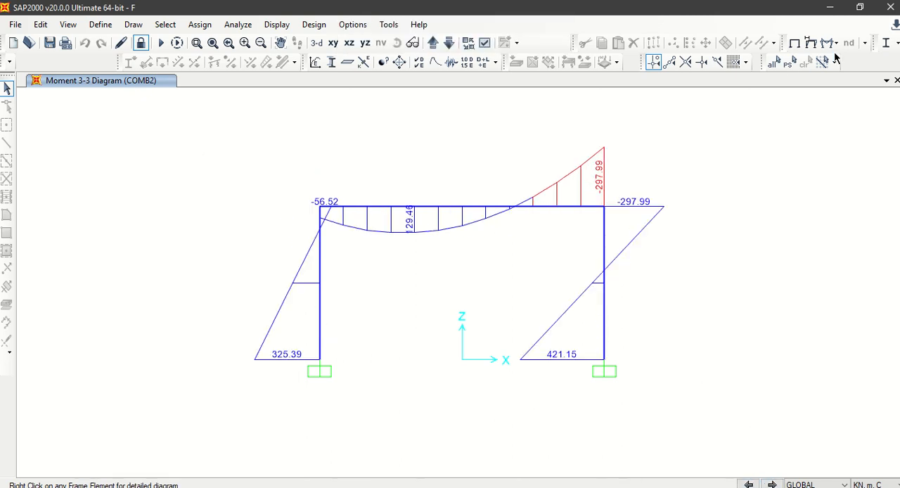
click(835, 42)
click(799, 88)
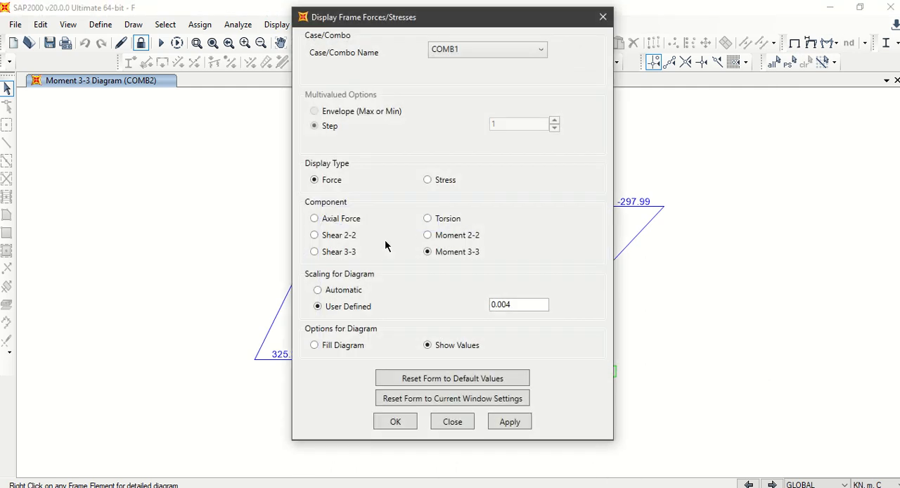
click(395, 426)
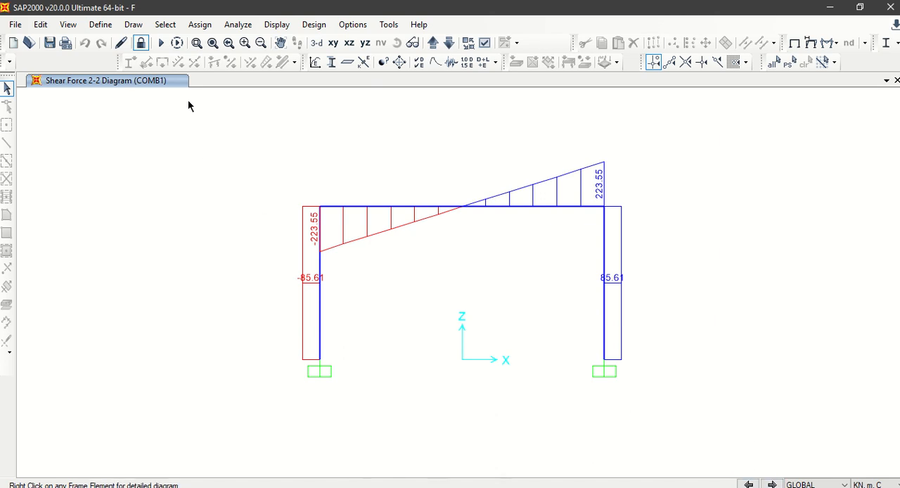
Step: Compare the Shear 2-2 diagrams of COMB1, COMB2 and COMB3 across the beam and columns, ending on COMB1
click(773, 484)
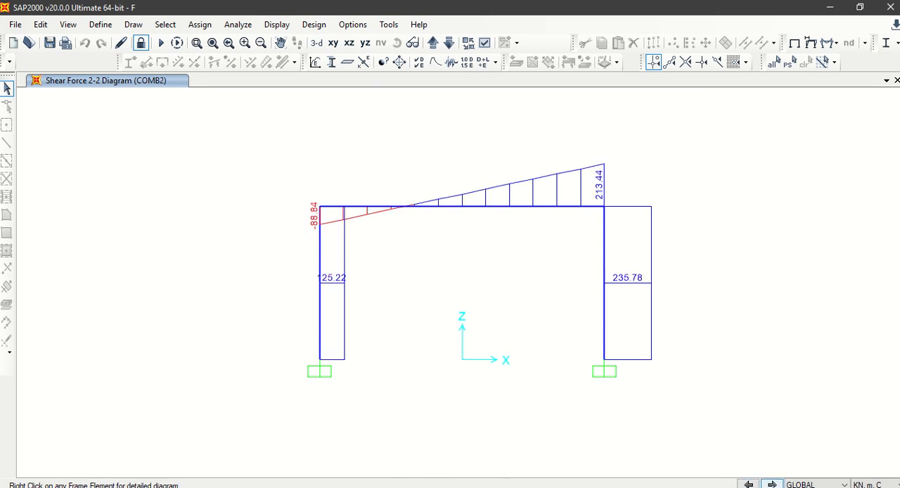
click(772, 484)
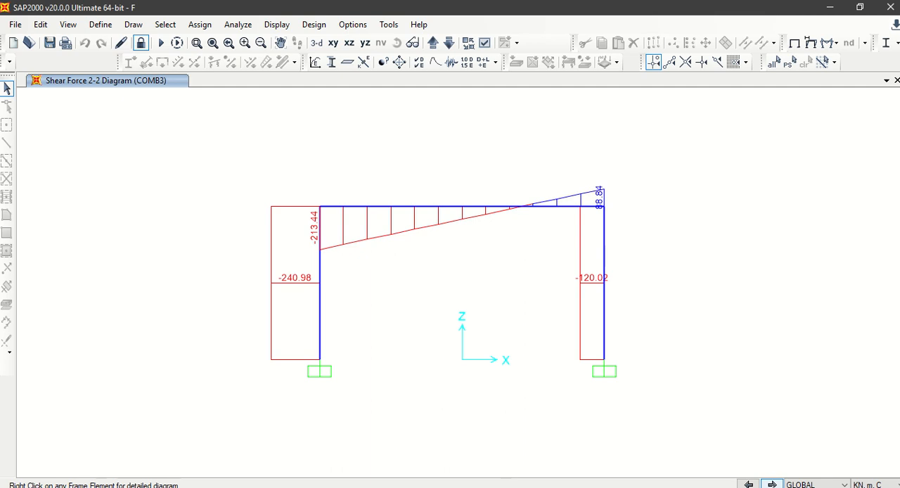
click(748, 485)
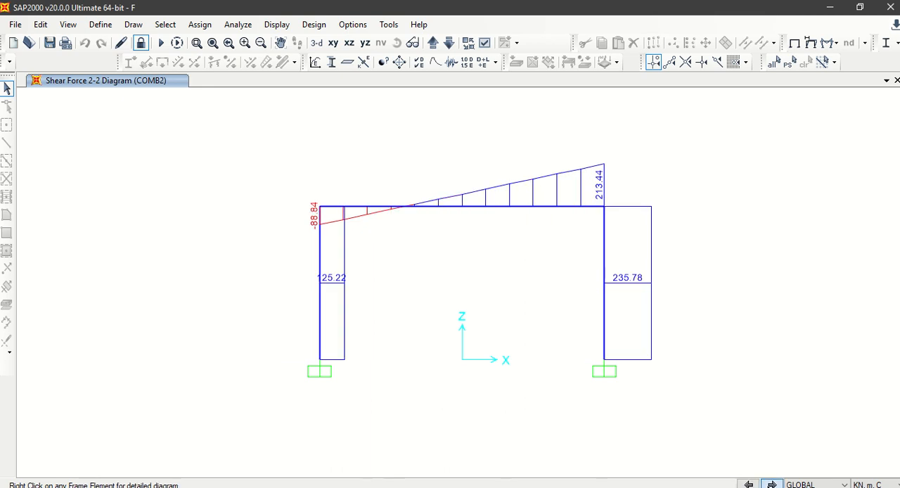
click(772, 485)
click(749, 485)
click(752, 485)
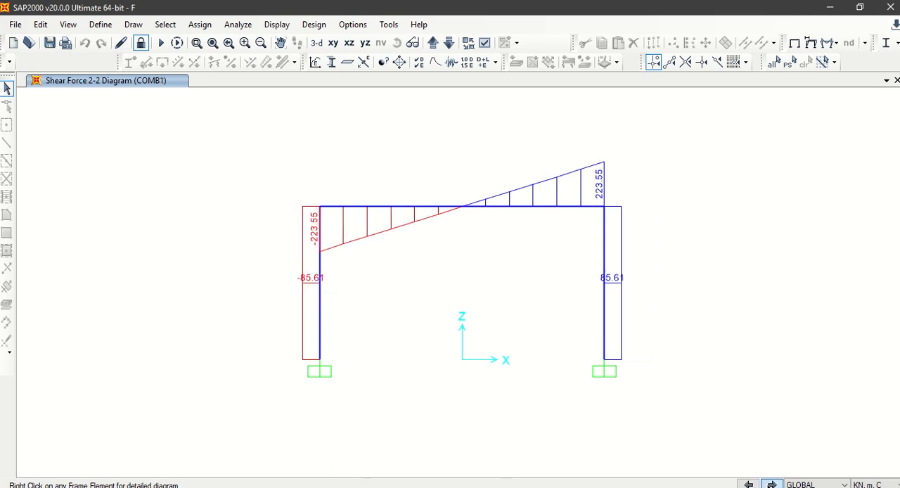
click(773, 484)
click(772, 485)
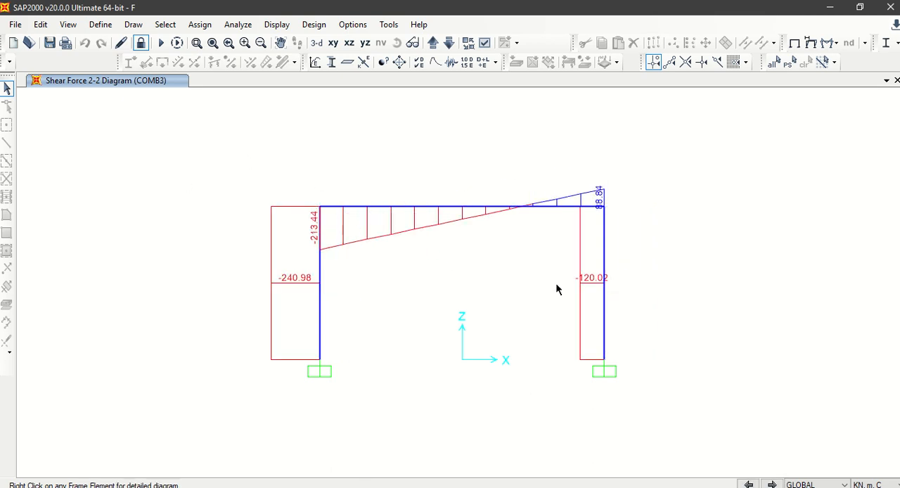
click(750, 485)
click(749, 484)
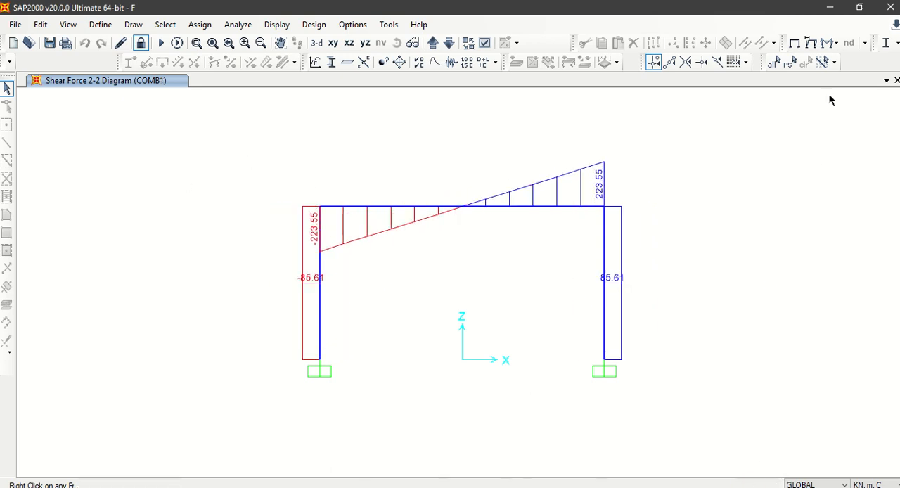
Step: Display the axial force diagram for COMB1 with values shown
click(834, 43)
click(826, 90)
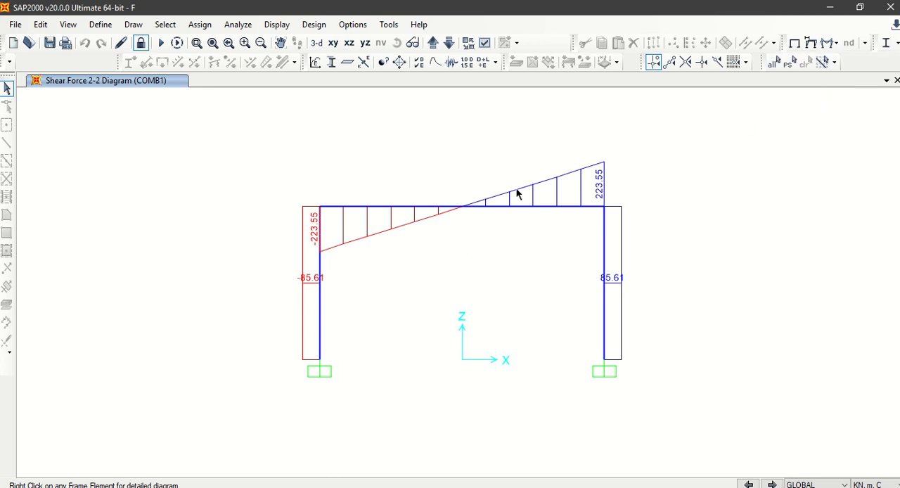
click(329, 219)
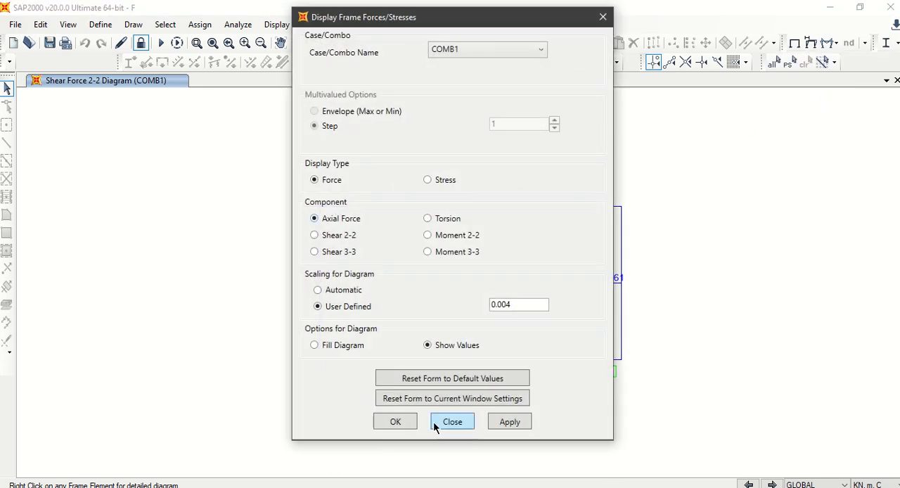
click(395, 423)
mouse_move(318, 355)
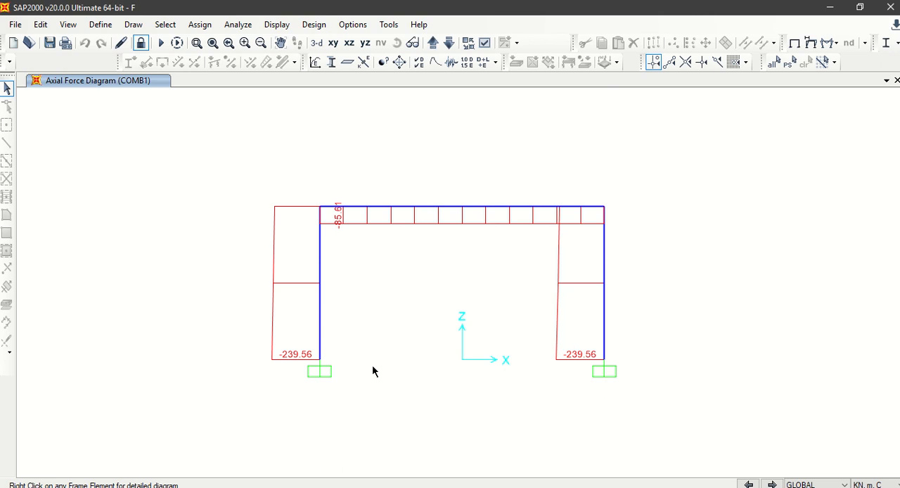
Step: Examine the axial force diagrams of COMB2, COMB3 and COMB4 against COMB1 for the largest column force, ending on COMB1
click(773, 485)
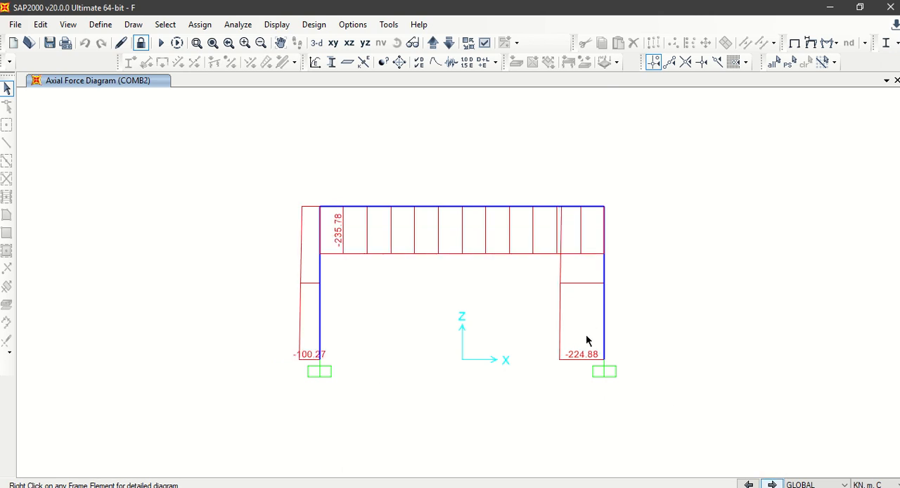
click(771, 484)
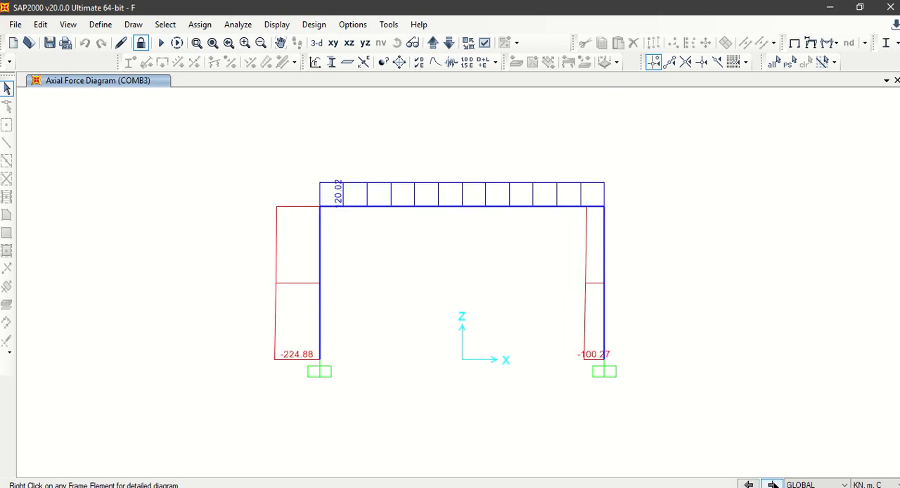
click(751, 485)
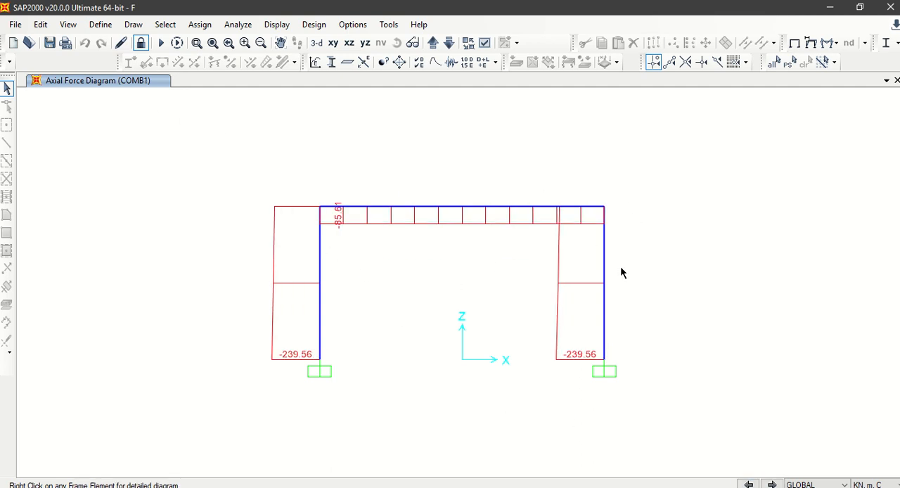
click(772, 485)
click(772, 485)
click(772, 485)
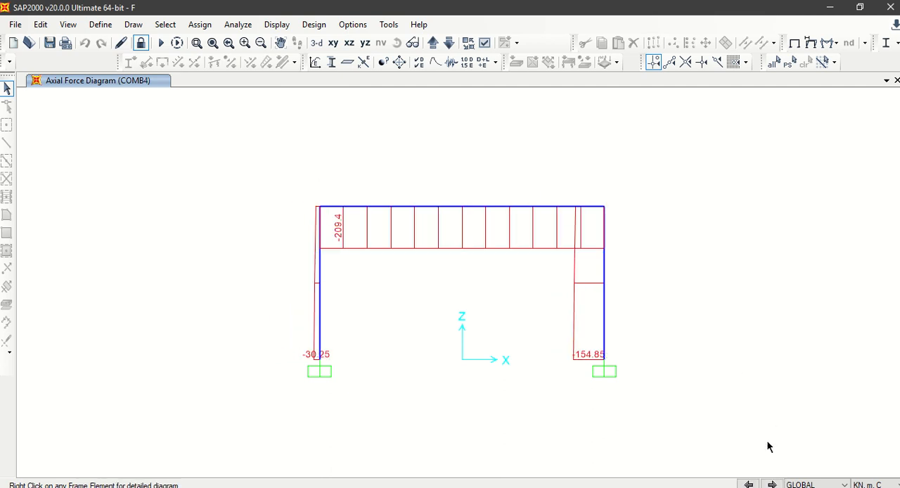
click(15, 24)
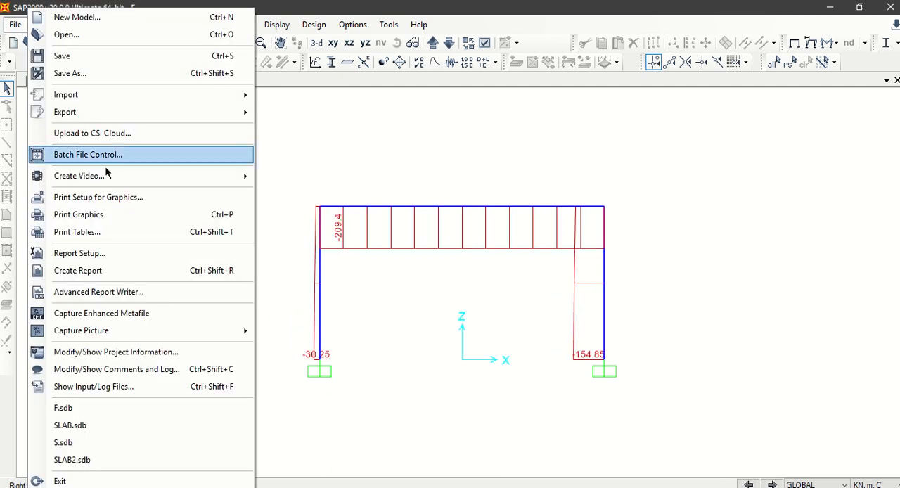
click(558, 141)
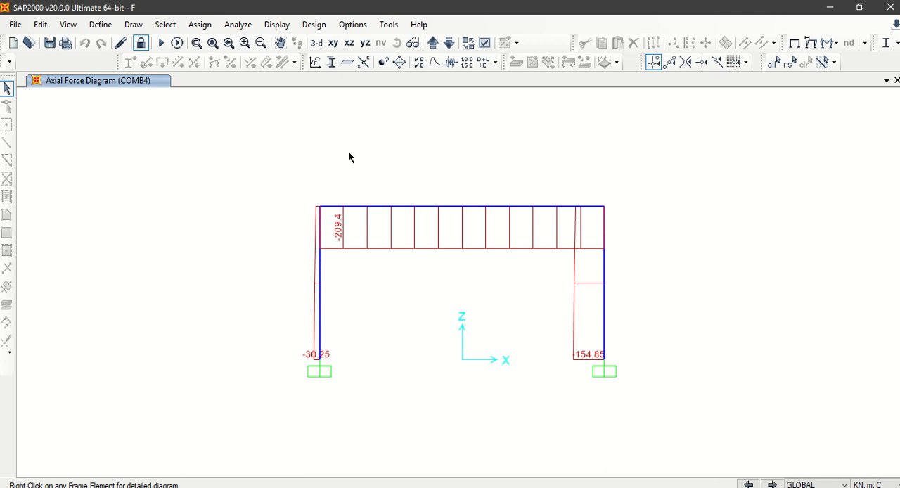
click(749, 485)
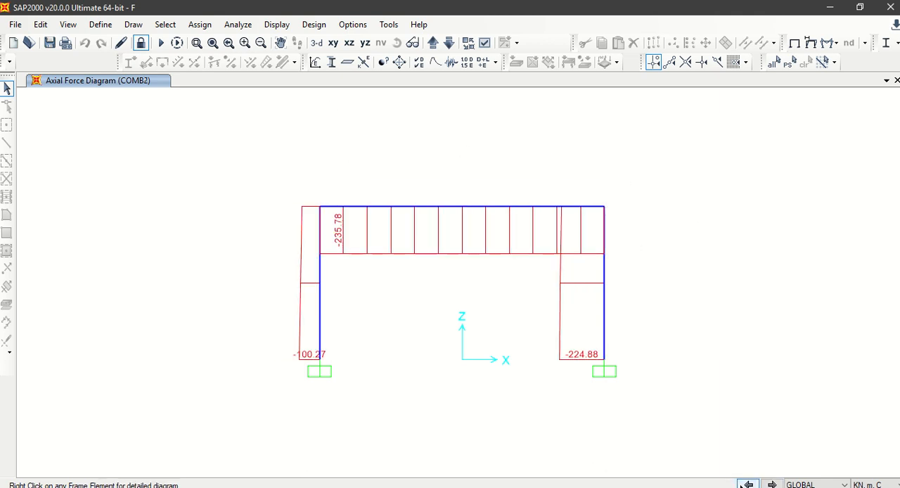
click(748, 484)
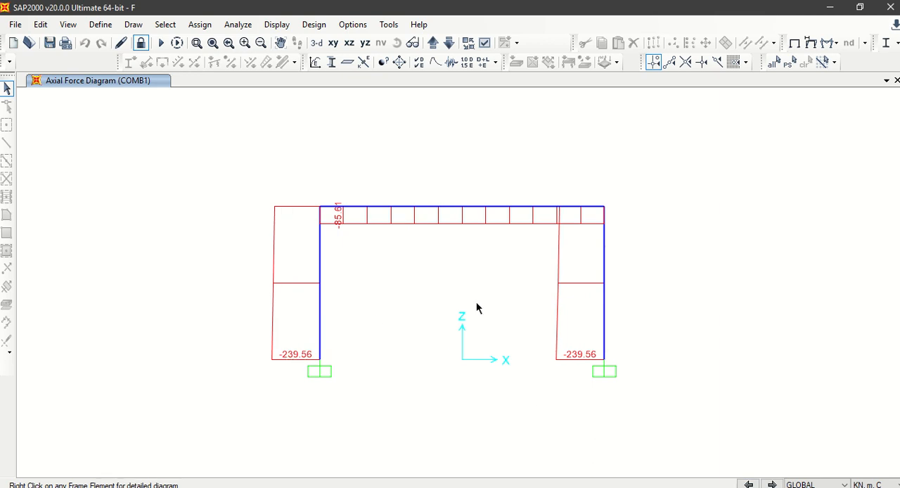
Step: Switch to Math-o-mir, note the column axial force N = 239 kN below the sections, and begin a second line with M =
key(alt+Tab)
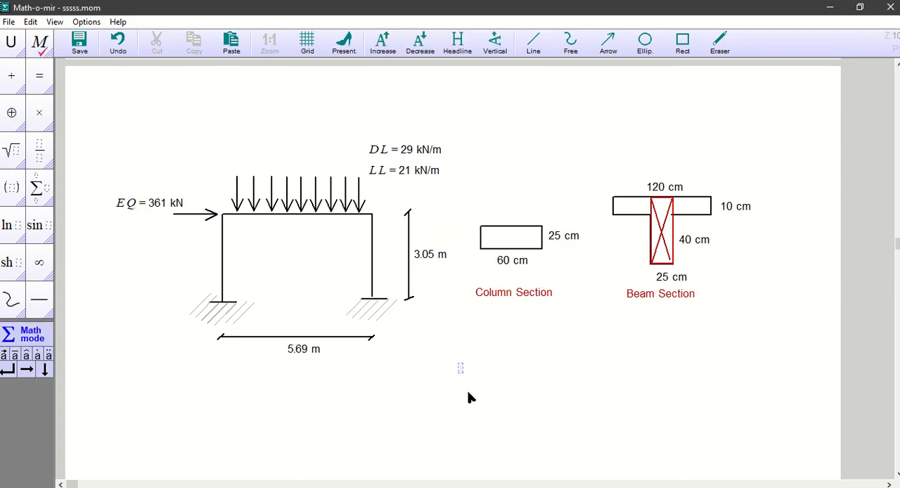
text(N = 239 Kn)
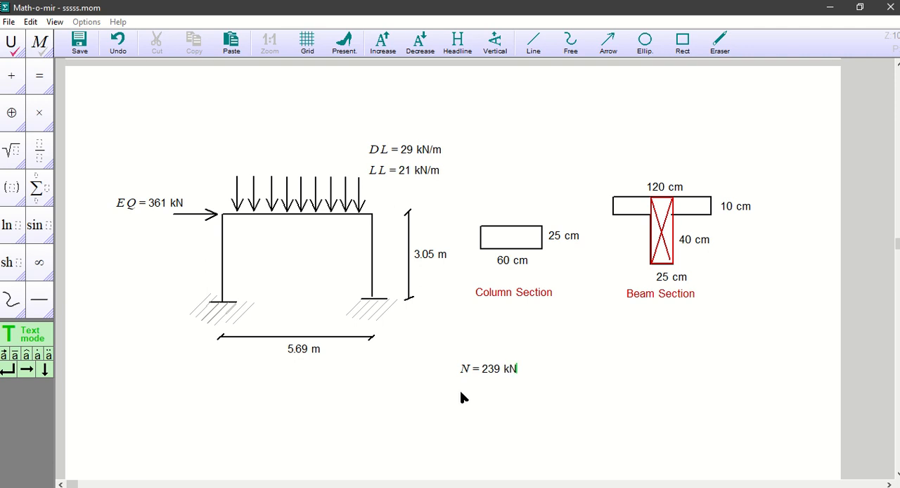
text(M)
key(BackSpace)
key(BackSpace)
key(Tab)
text(M=)
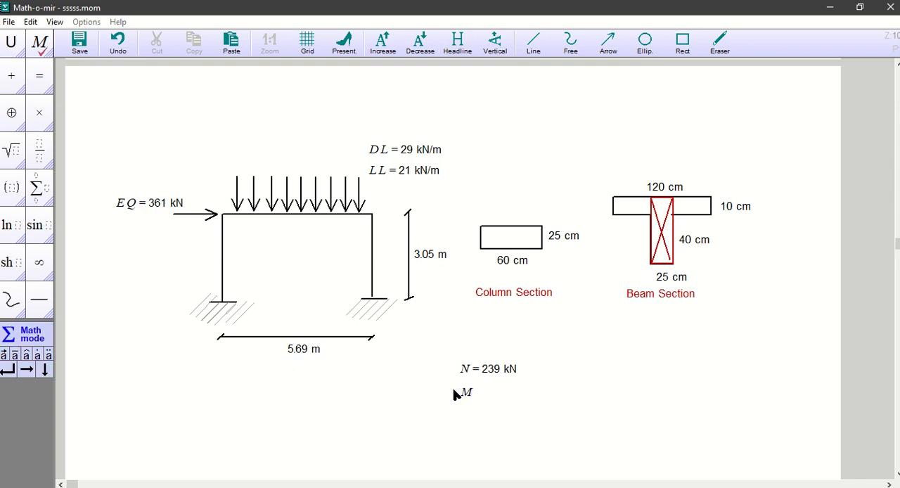
Step: Return to SAP2000 and display the Moment 3-3 diagrams of COMB1 through COMB3 to find the largest column moment
key(alt+Tab)
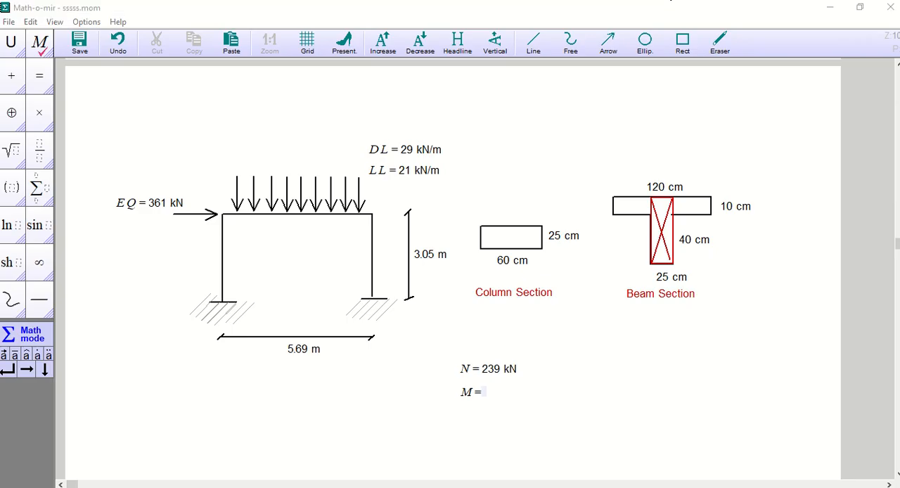
click(836, 44)
click(825, 92)
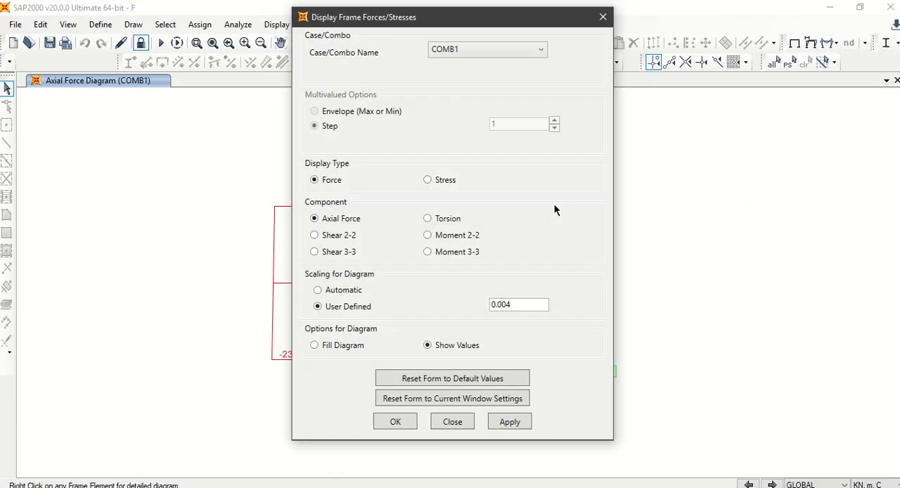
click(395, 422)
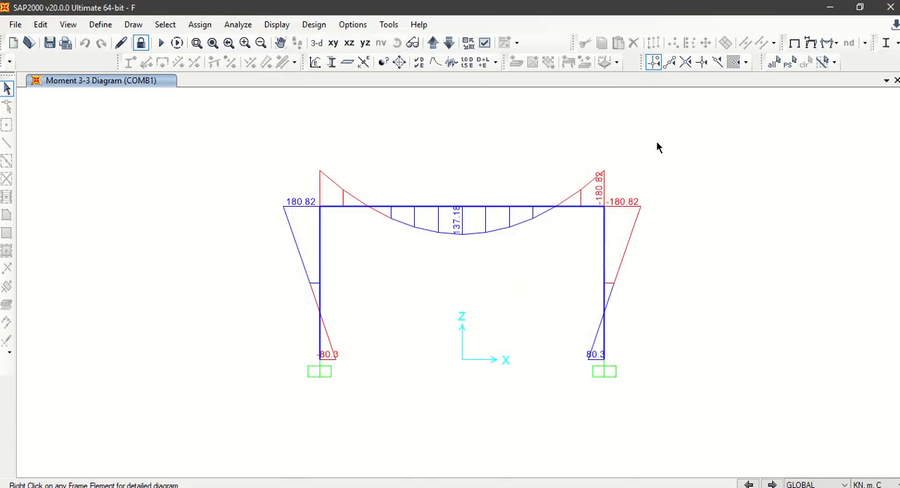
click(772, 485)
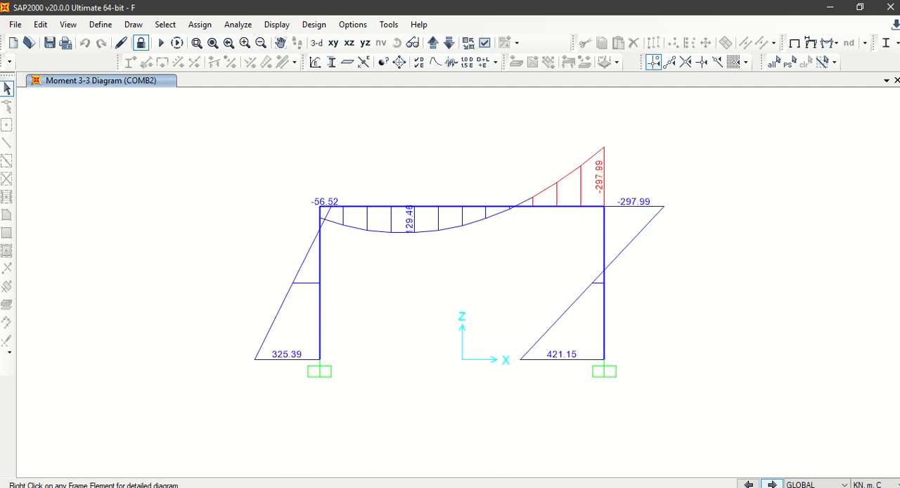
click(772, 485)
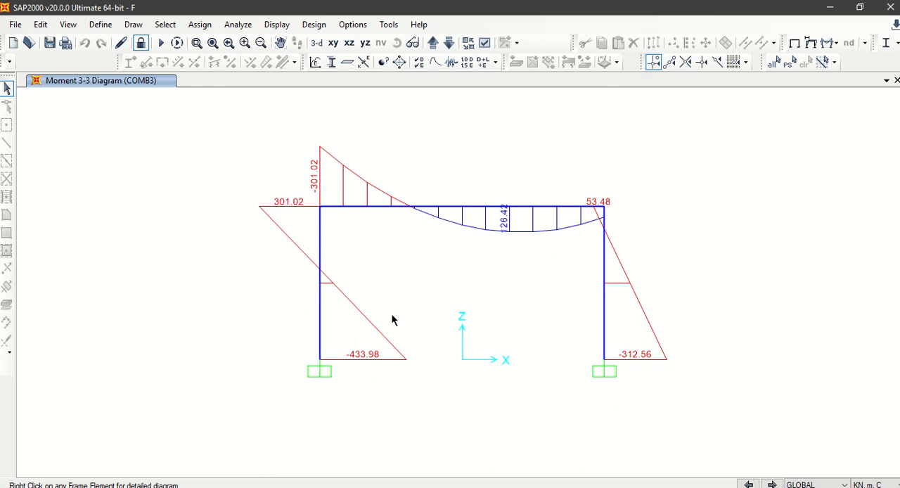
Step: Switch to Math-o-mir and complete the moment note as M = 434 kN
key(alt+Tab)
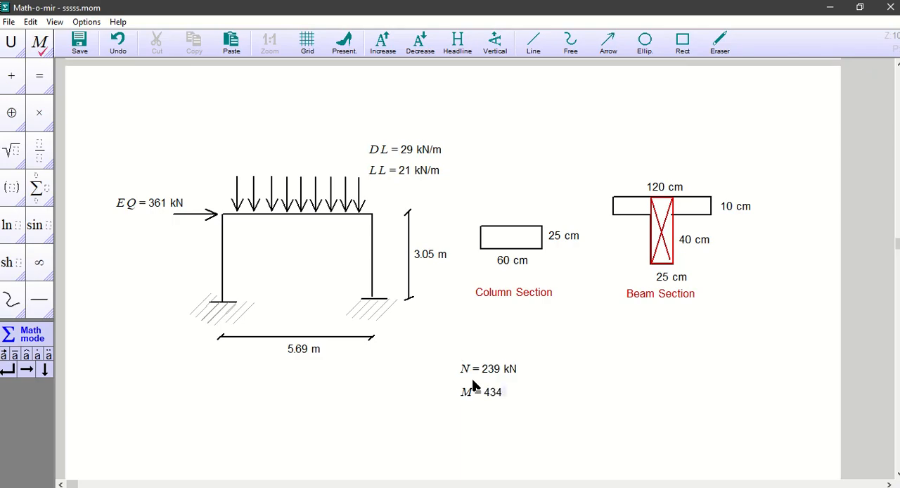
text(434 kN)
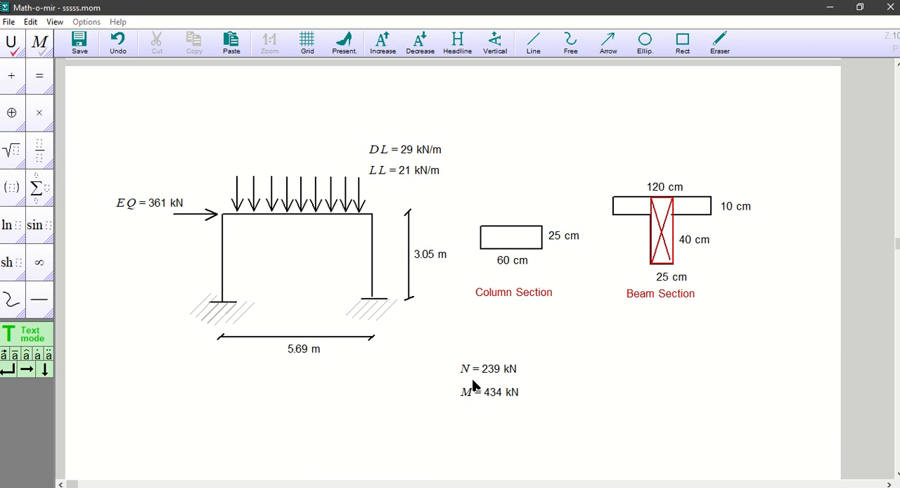
Step: Move the N and M notes together slightly upward beneath the column section sketch
click(545, 401)
drag(540, 420, 448, 356)
drag(489, 393, 486, 374)
click(537, 380)
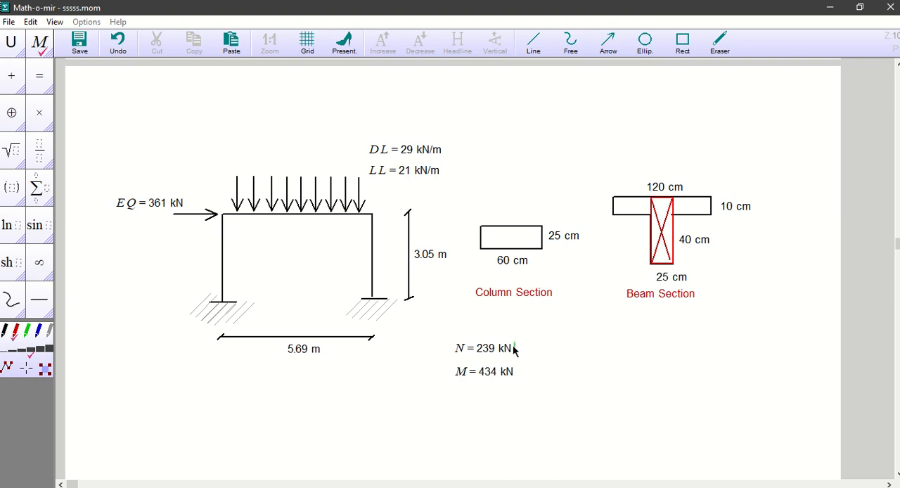
click(534, 344)
click(558, 349)
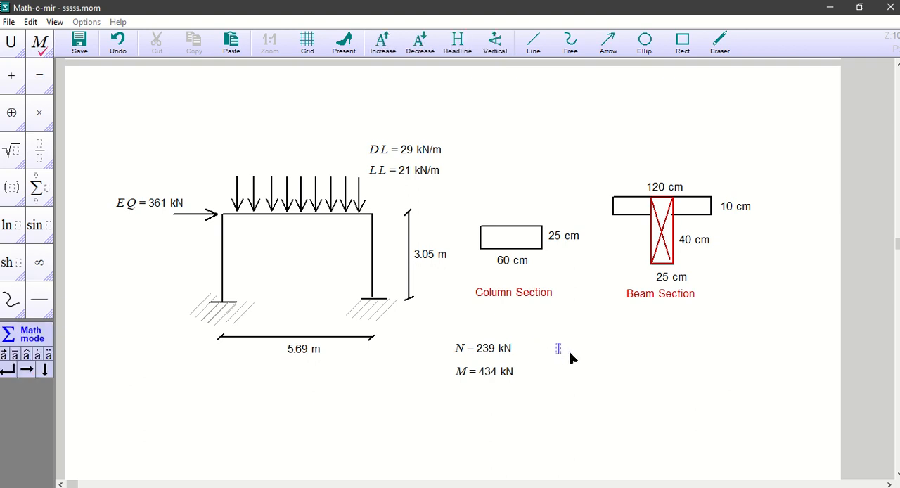
click(562, 361)
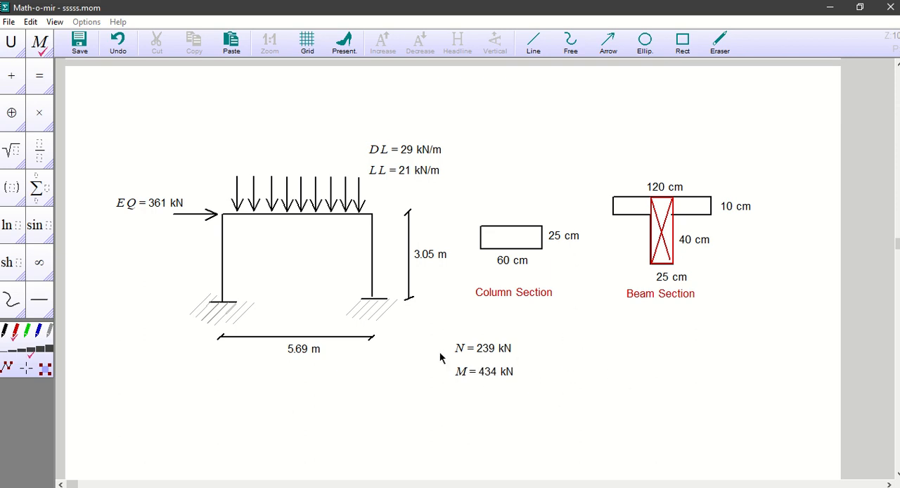
Step: Draw a red vertical line and a crossing red horizontal line as graph axes in the empty area below the beam section
scroll(520, 345, down, 3)
click(39, 301)
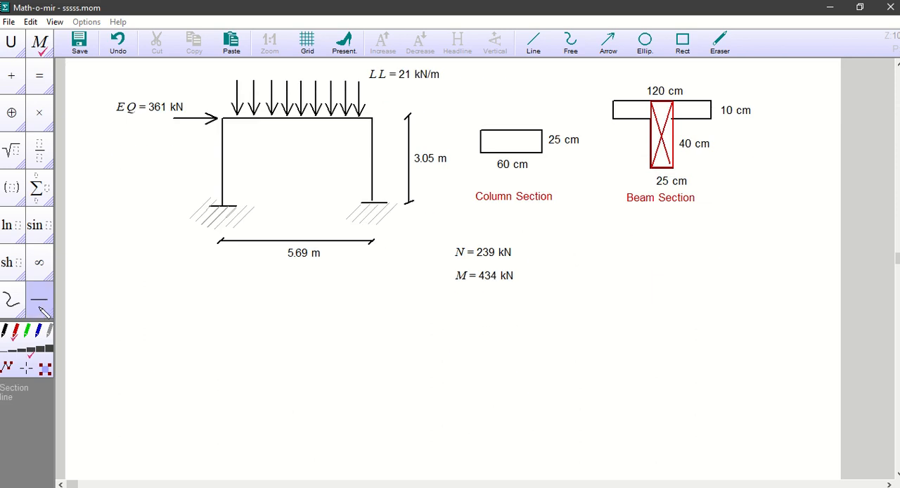
drag(613, 273, 622, 450)
drag(574, 411, 788, 410)
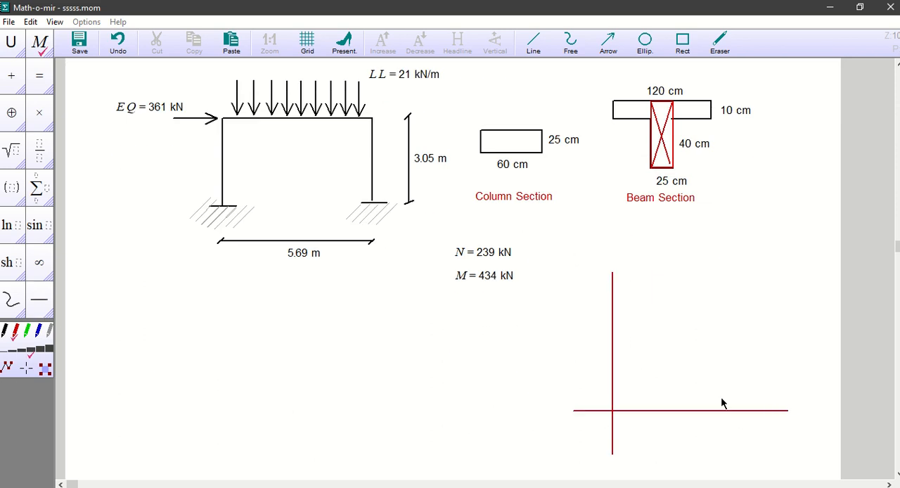
Step: Draw three nested red freehand curves bulging away from the vertical axis and returning towards the horizontal axis of the graph
click(11, 302)
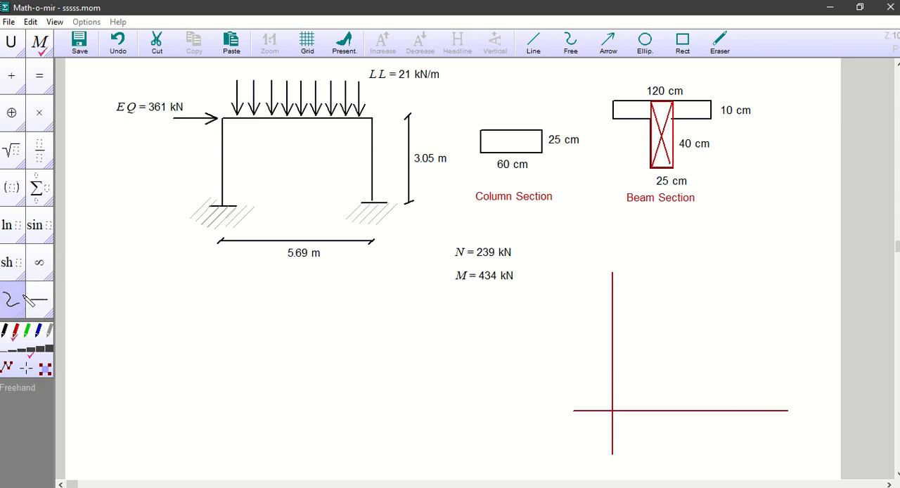
mouse_move(618, 281)
mouse_down()
mouse_move(682, 301)
mouse_move(663, 374)
mouse_move(631, 403)
mouse_up()
mouse_move(633, 276)
mouse_down()
mouse_move(709, 359)
mouse_move(653, 409)
mouse_up()
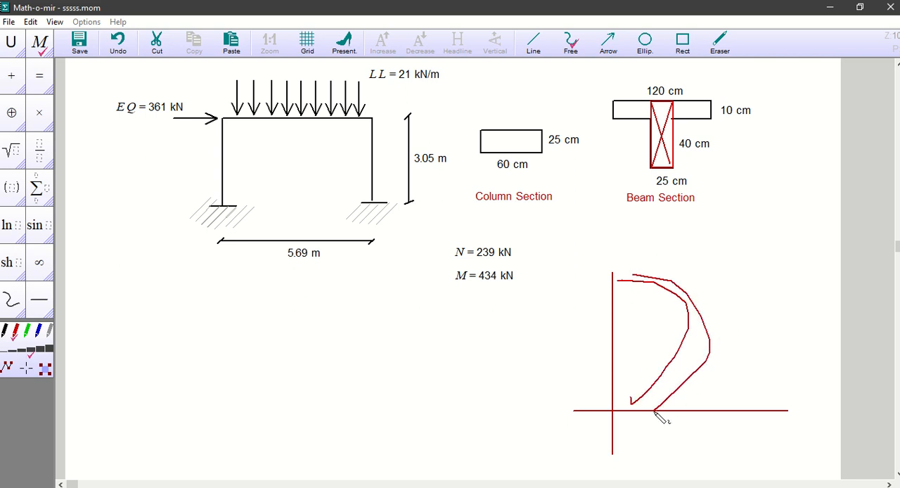
mouse_move(626, 294)
mouse_down()
mouse_move(652, 328)
mouse_move(618, 397)
mouse_up()
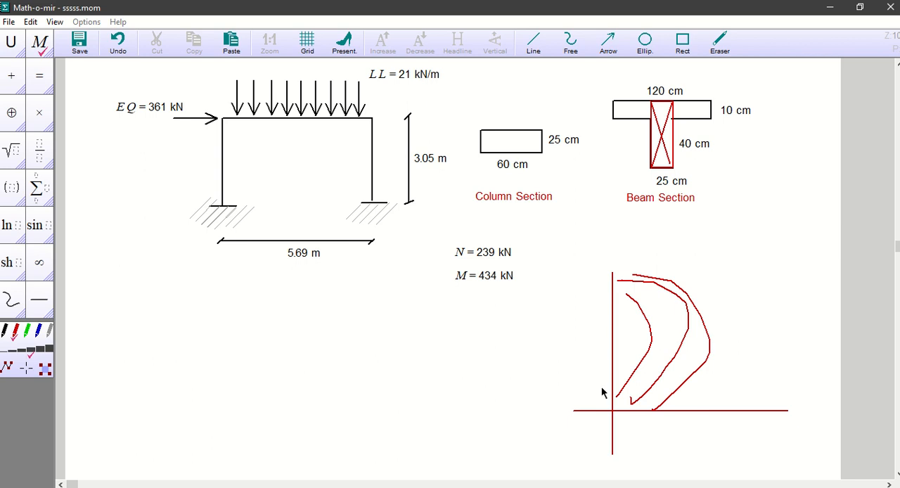
Step: Delete the whole red graph sketch, both axes and all three curves, from the area below the beam section
drag(564, 303, 430, 243)
click(518, 243)
mouse_move(558, 265)
mouse_down()
mouse_move(718, 394)
mouse_move(818, 458)
mouse_move(826, 475)
mouse_up()
key(Delete)
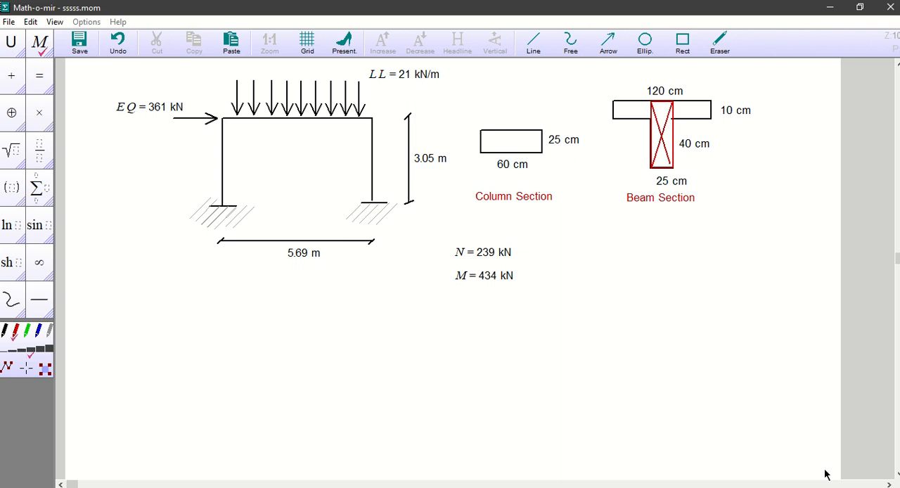
Step: Highlight the N and M notes together beneath the column section sketch to review the column design forces
scroll(743, 358, up, 2)
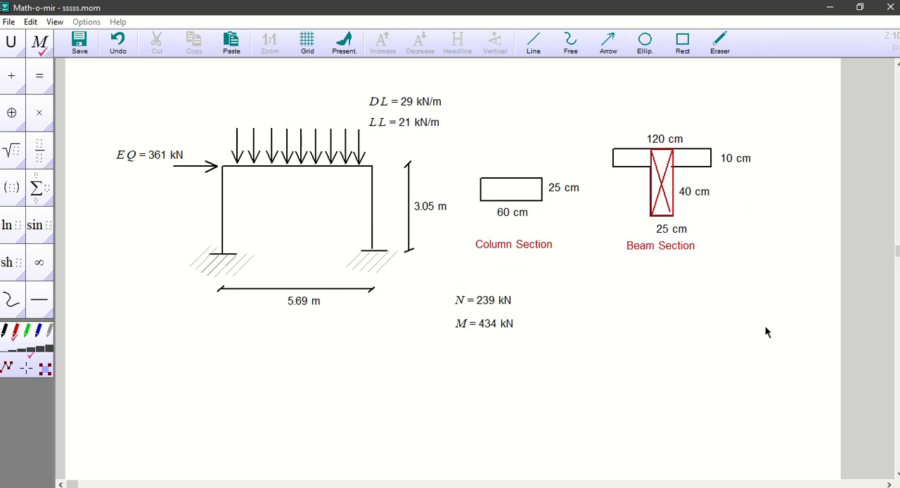
drag(544, 359, 427, 281)
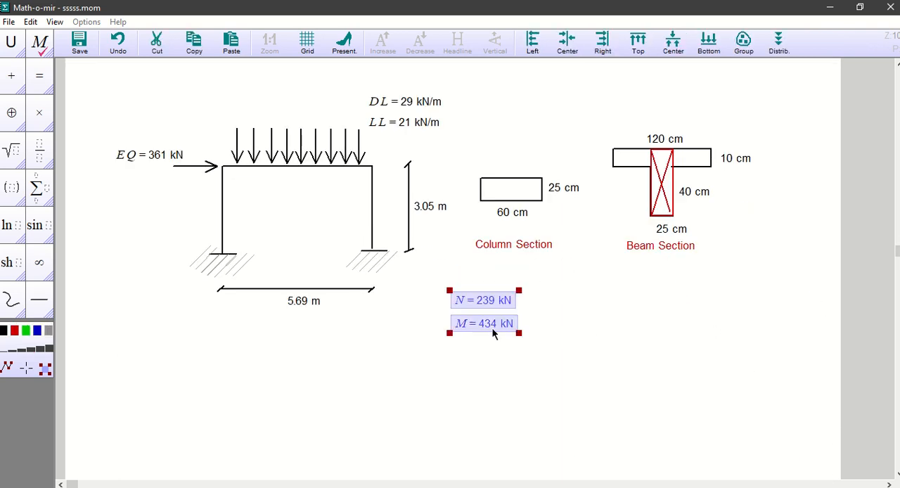
click(508, 353)
drag(546, 351, 428, 275)
click(574, 330)
drag(543, 349, 442, 274)
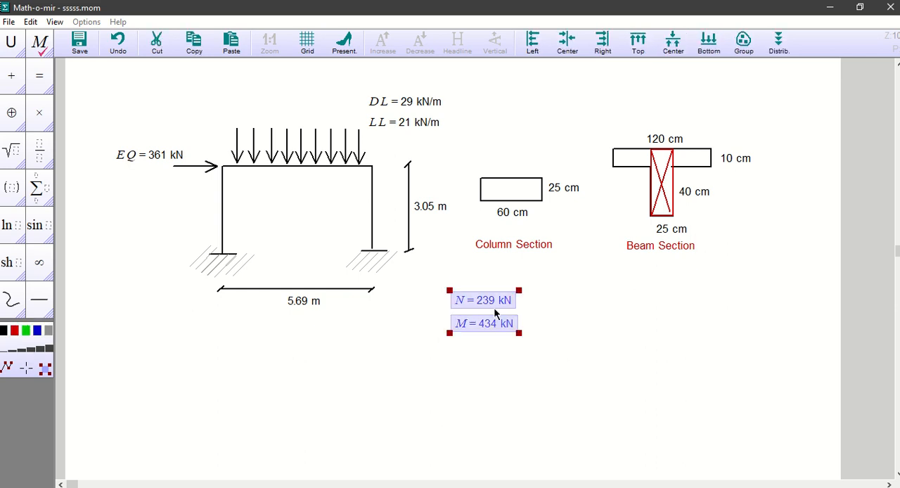